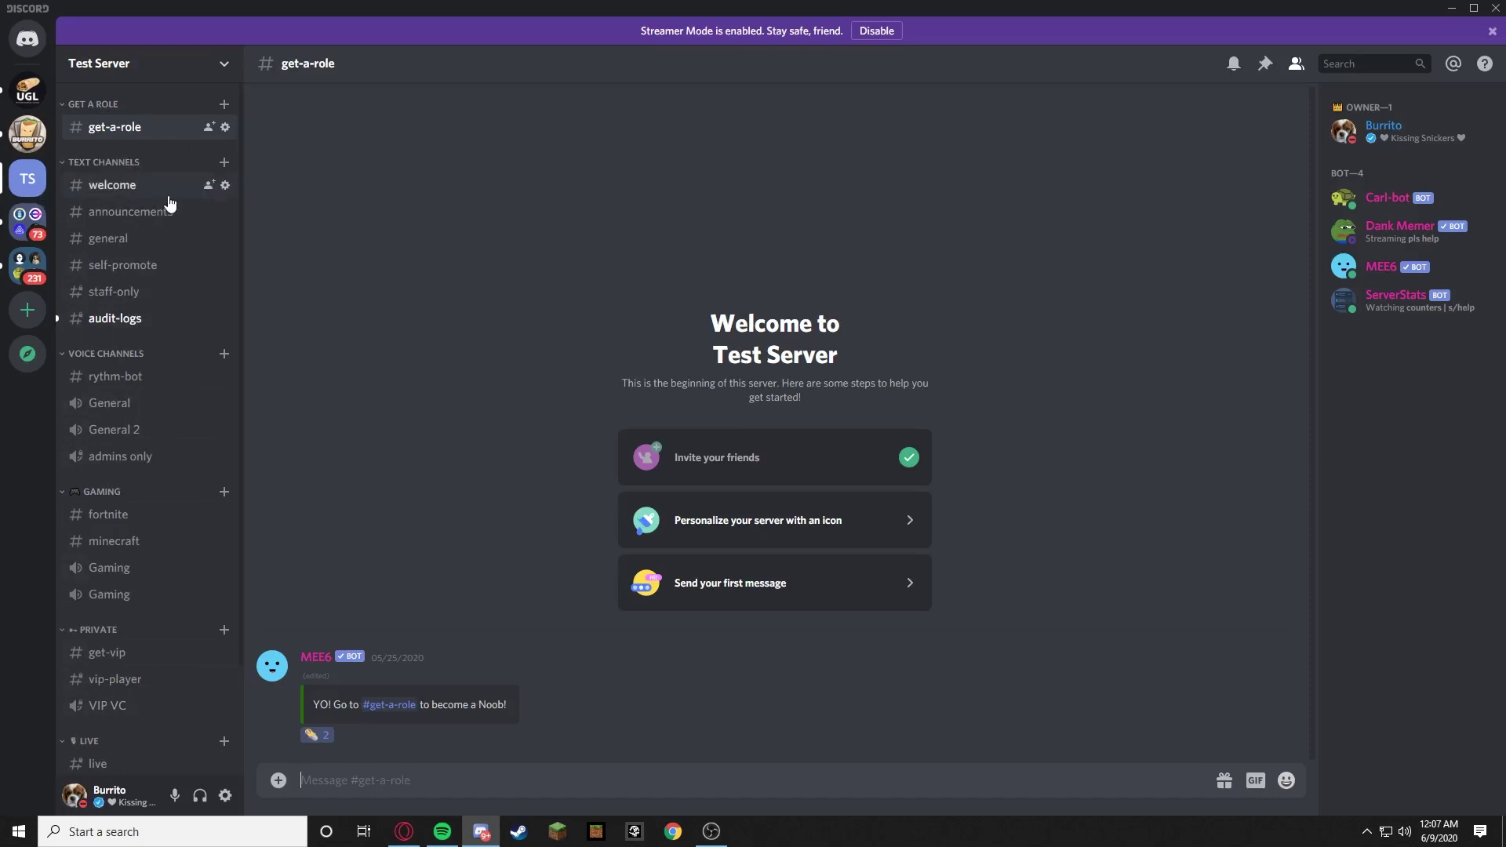
# Send Carl-bot the direct message "Sup bro sub to Ultimate Burrito!"
pyautogui.scroll(-1, 110, 314)
pyautogui.scroll(-2, 110, 312)
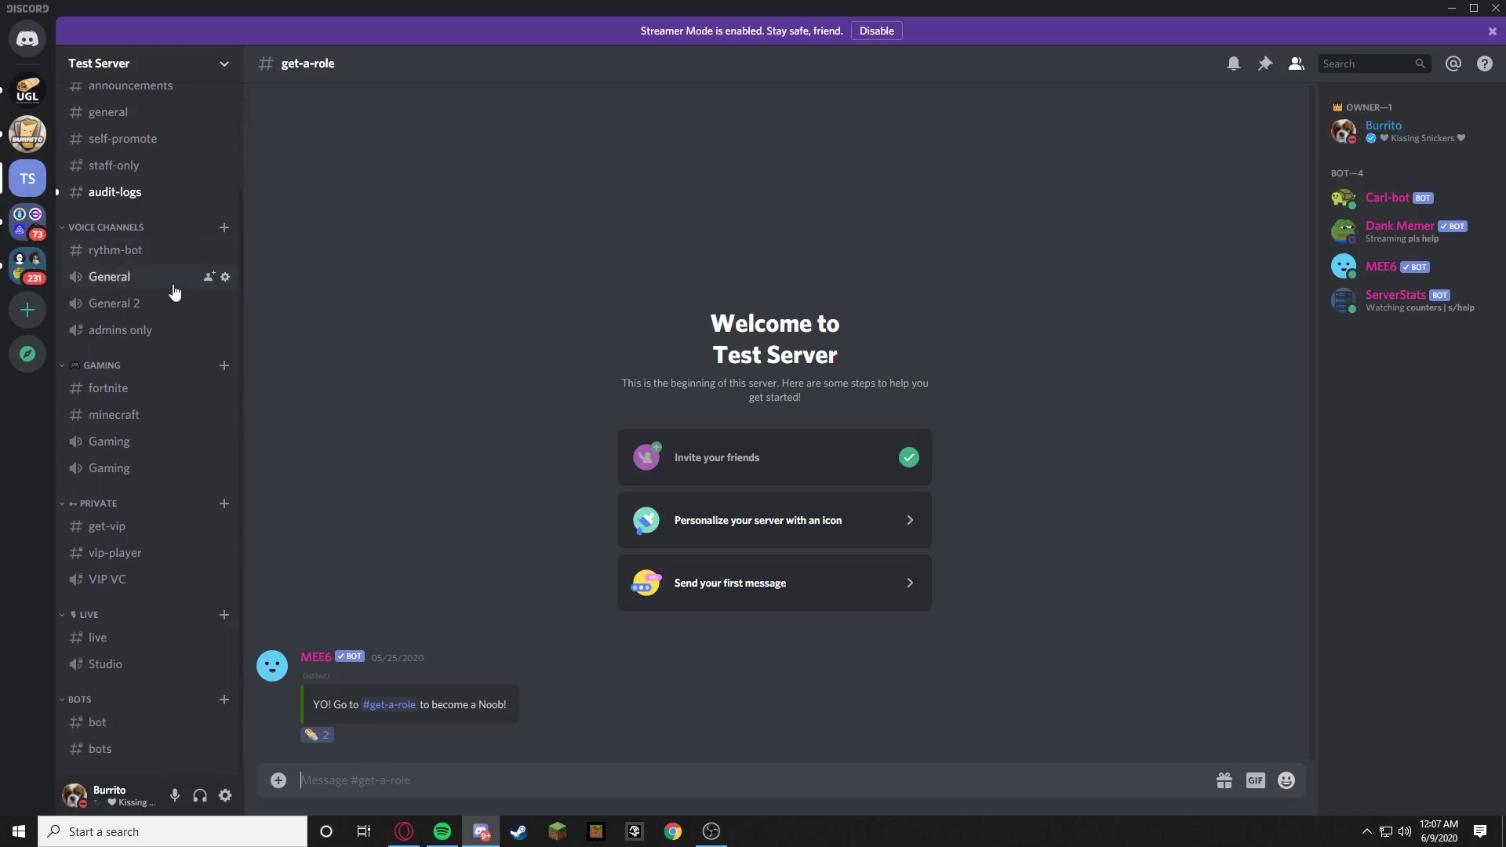
pyautogui.click(1390, 200)
pyautogui.click(1176, 394)
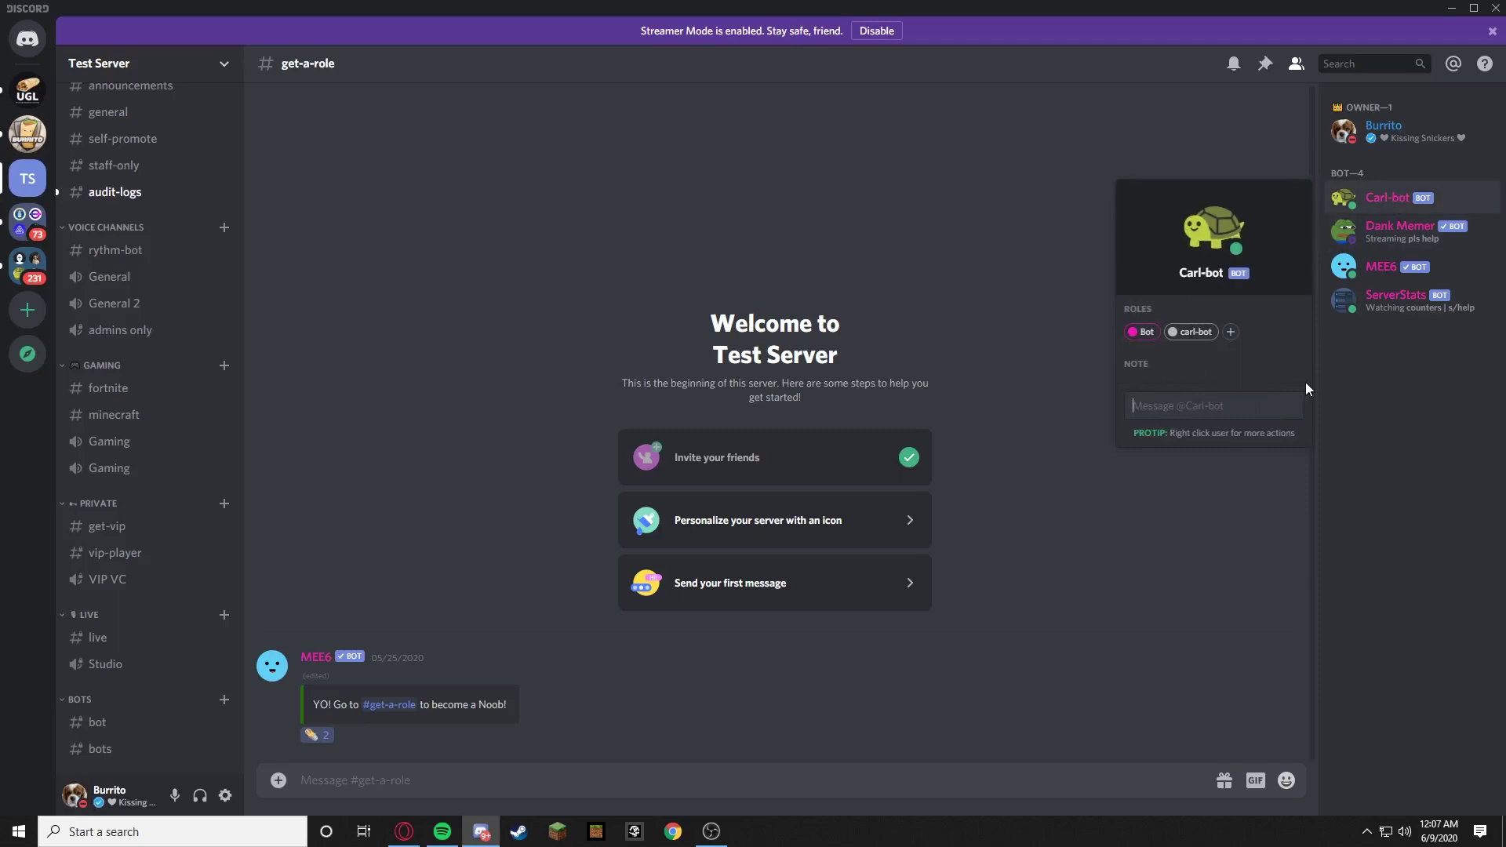
pyautogui.write('Sup bro sub to Ultimate Buir')
pyautogui.press('BackSpace')
pyautogui.press('BackSpace')
pyautogui.write('rrito!')
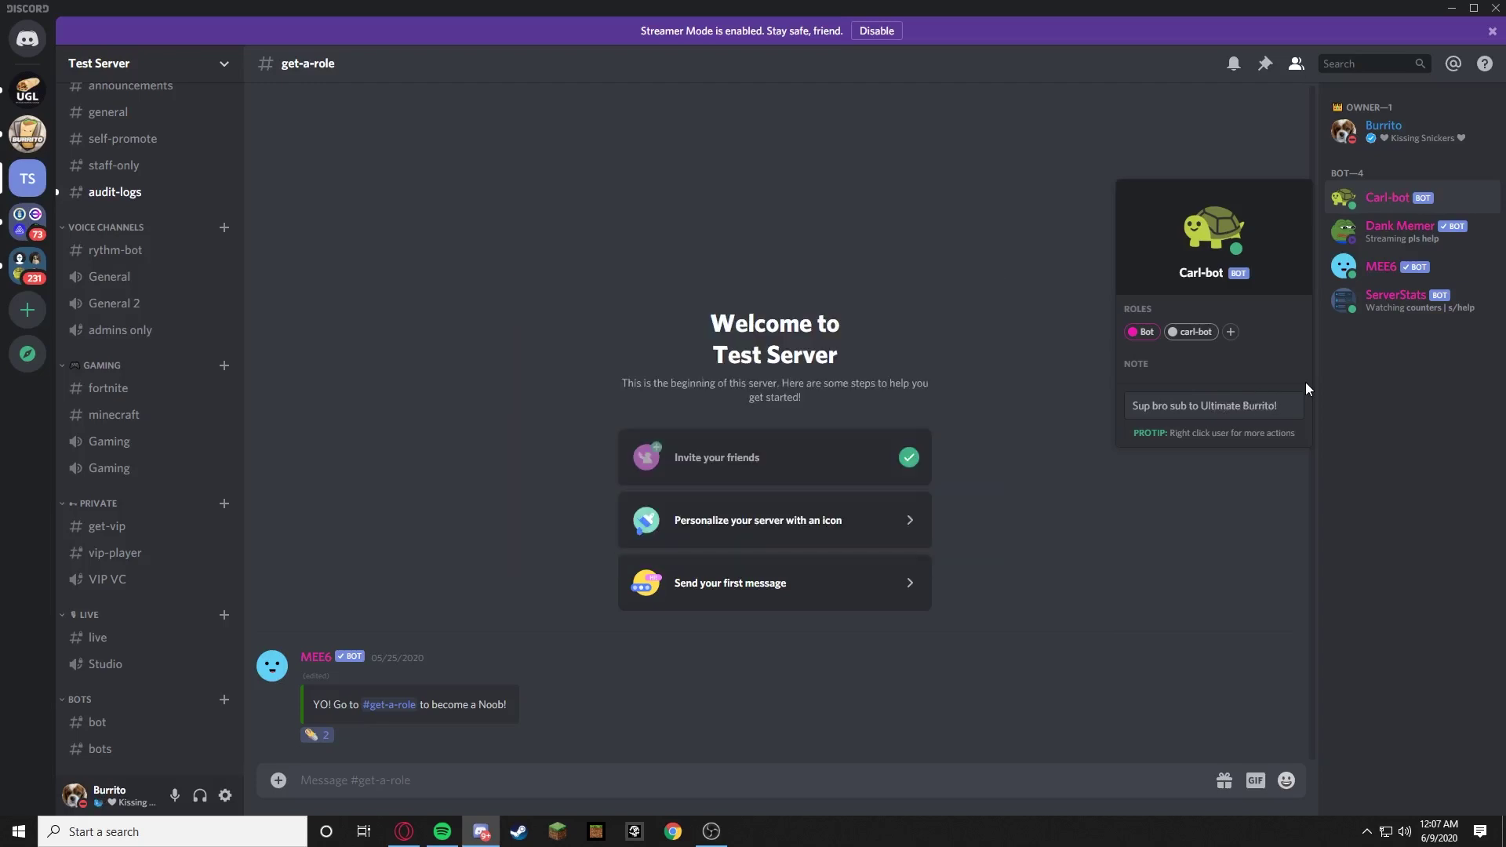
pyautogui.press('Return')
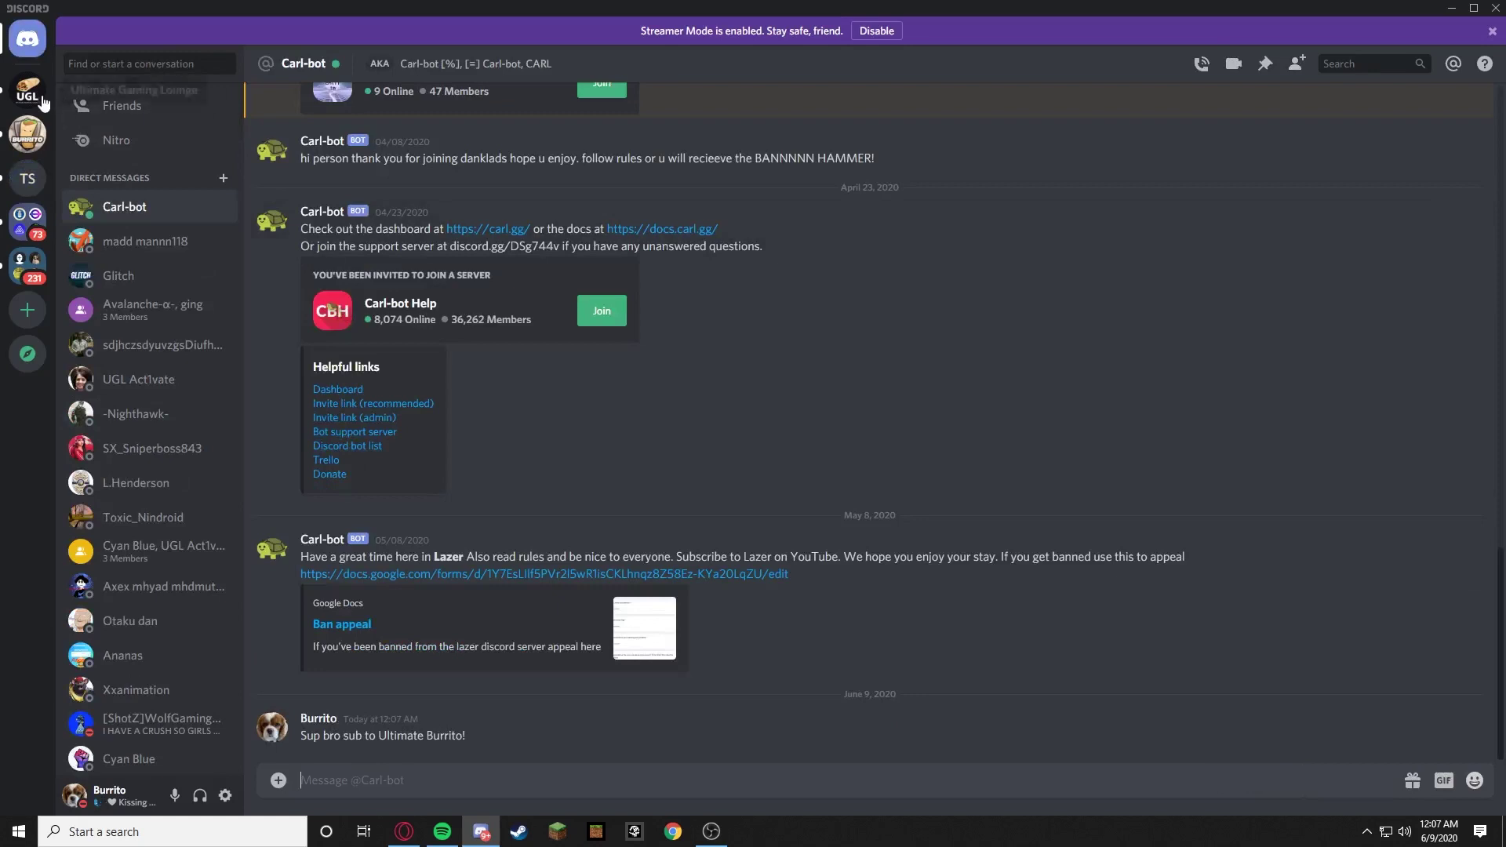
pyautogui.moveTo(478, 741); pyautogui.dragTo(242, 710)
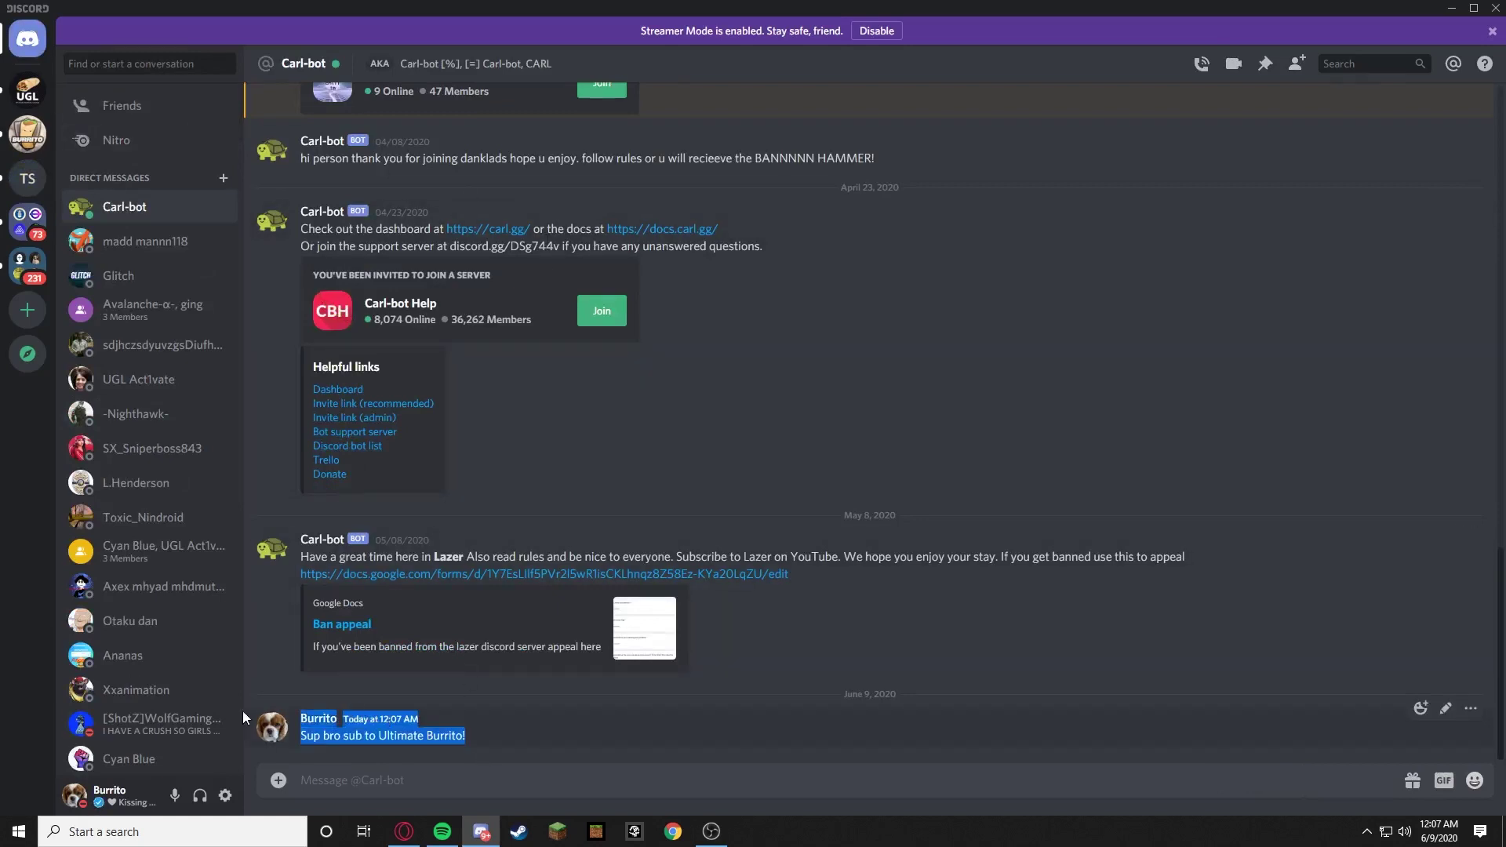
# Return to Test Server and start Carl-bot's reaction role setup in the bots channel with "!rr setup"
pyautogui.click(29, 179)
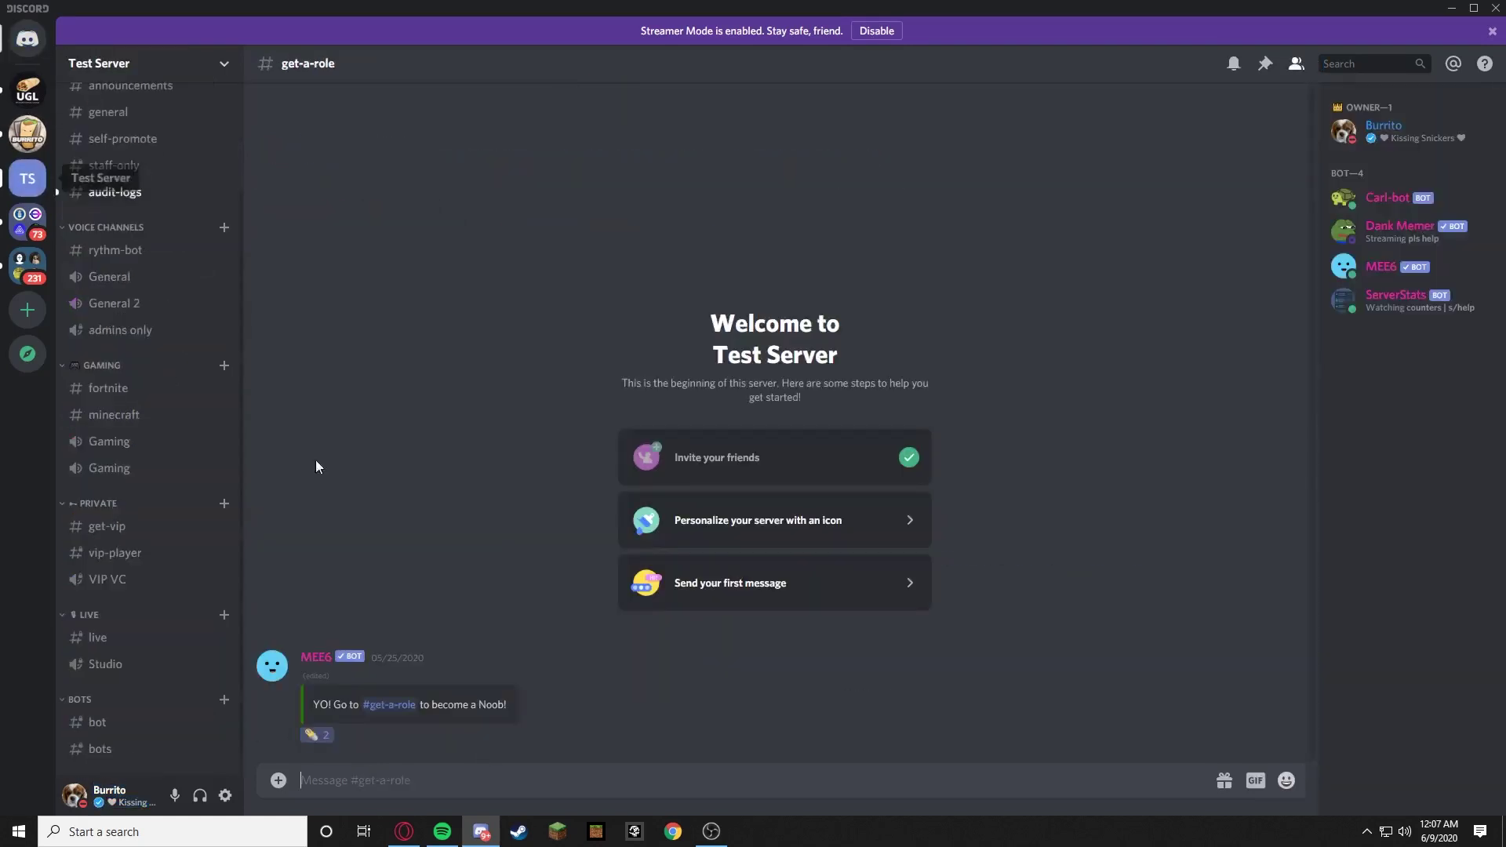
pyautogui.click(110, 746)
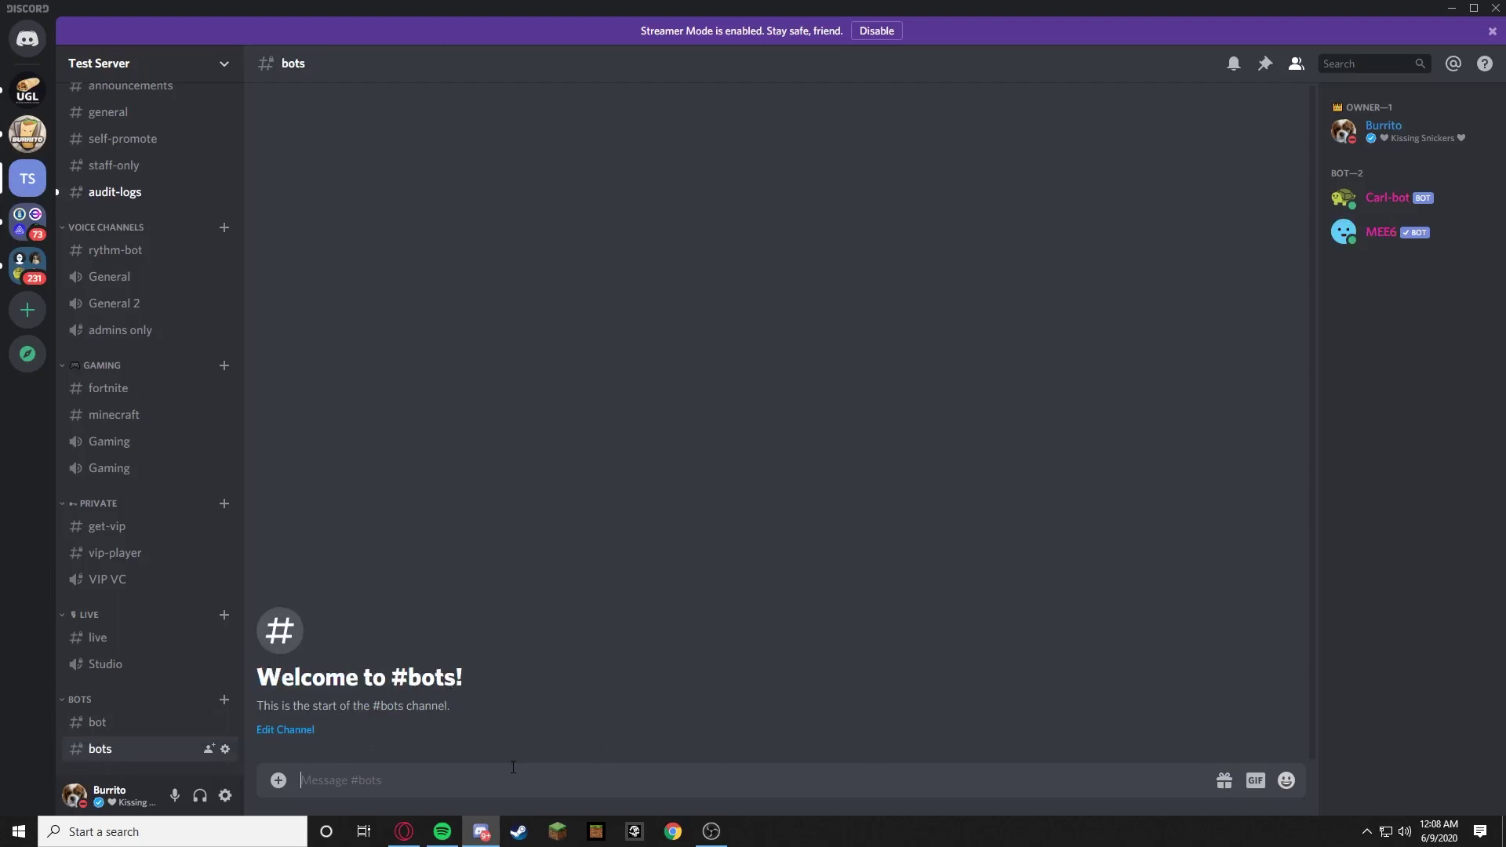
pyautogui.write('!rr setup')
pyautogui.press('Return')
pyautogui.moveTo(300, 735); pyautogui.dragTo(393, 735)
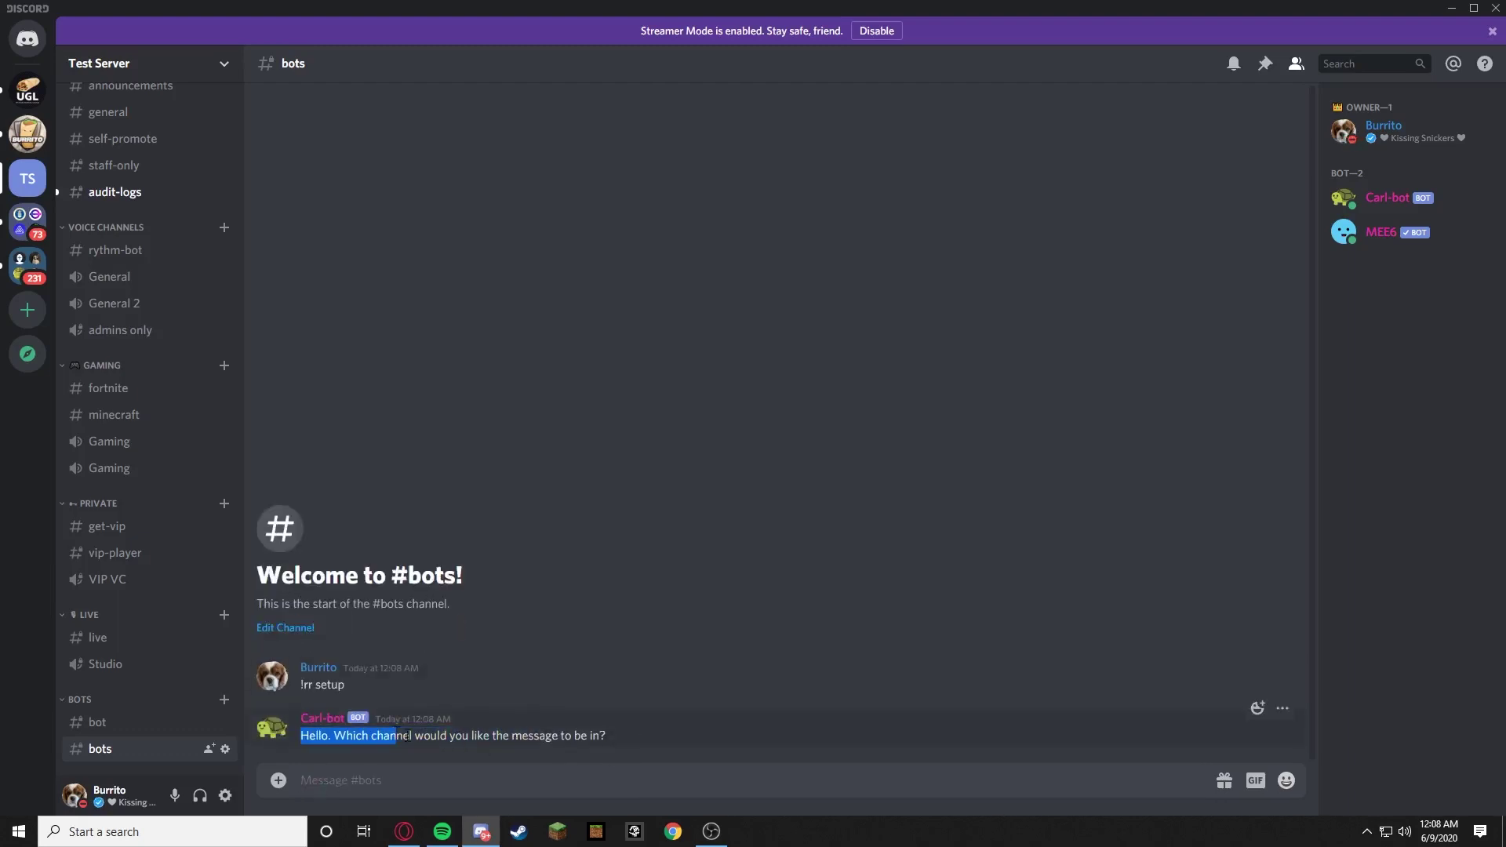
pyautogui.click(692, 726)
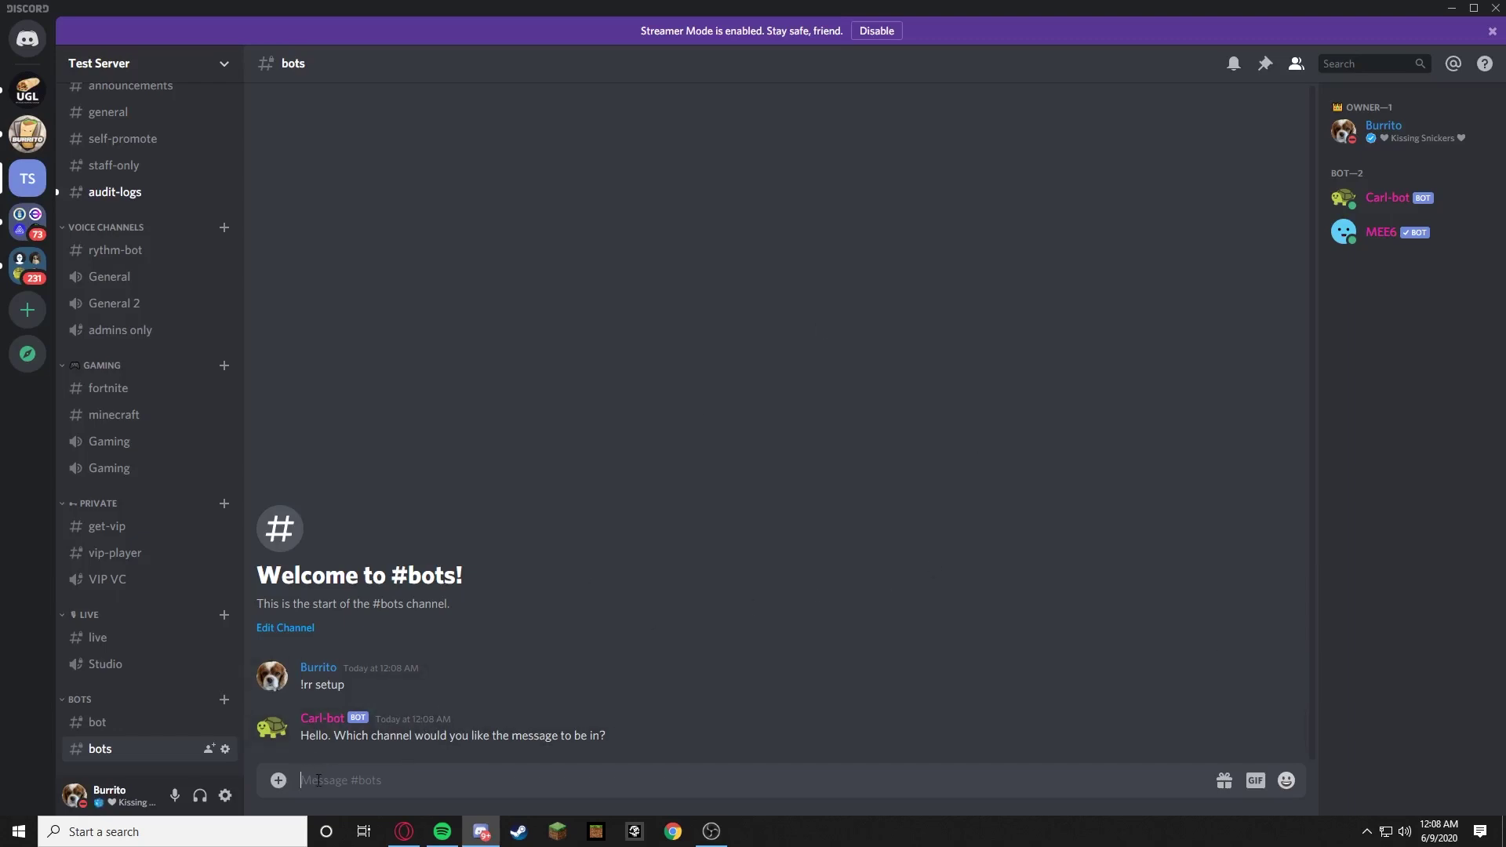
# Answer Carl-bot with #get-vip as the channel for the reaction role message
pyautogui.write('#')
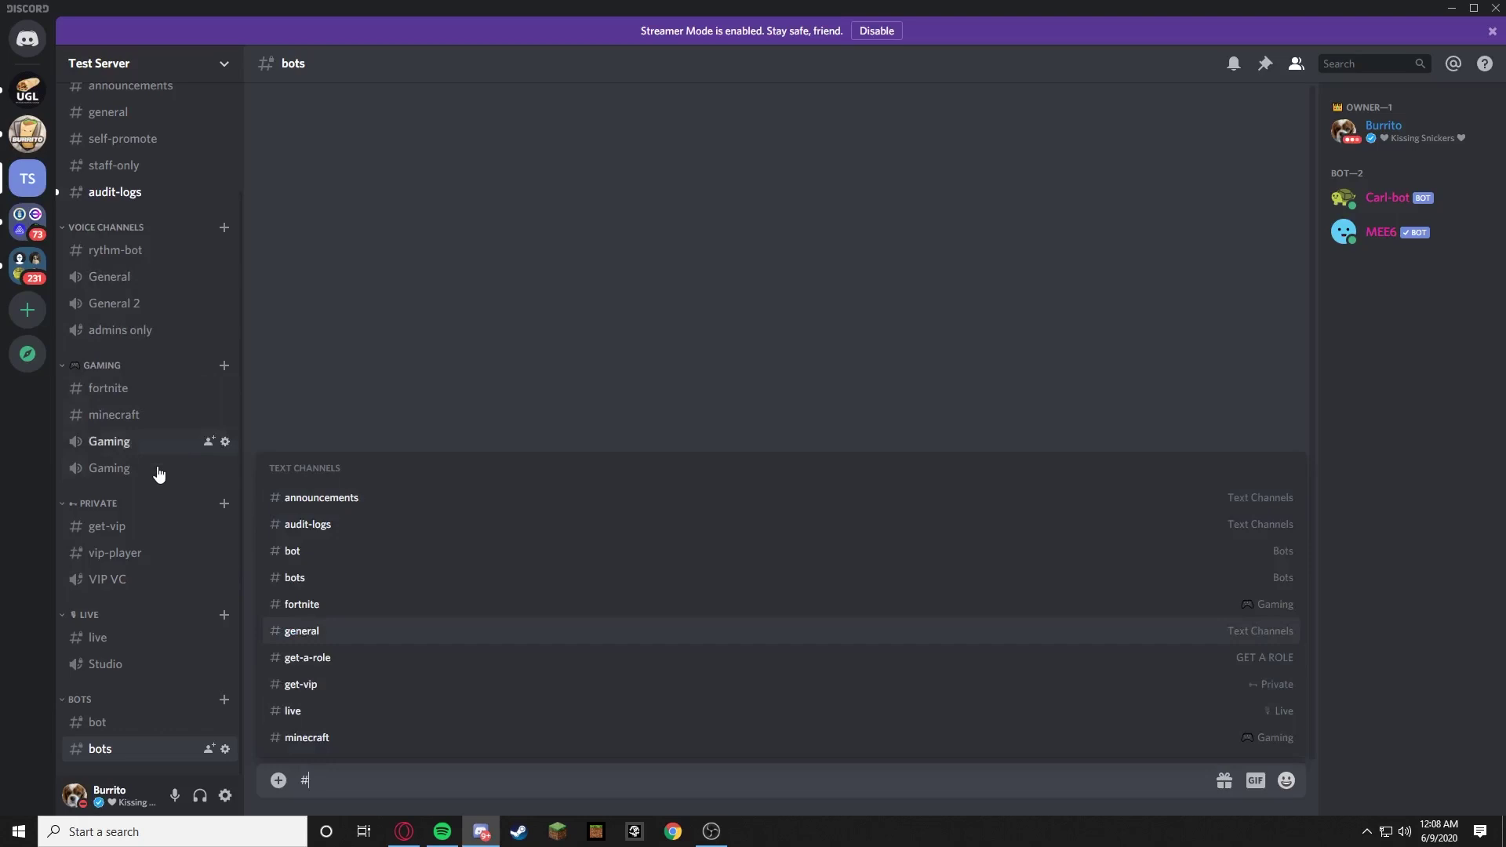
pyautogui.press('Down')
pyautogui.press('Down')
pyautogui.press('Return')
pyautogui.press('Return')
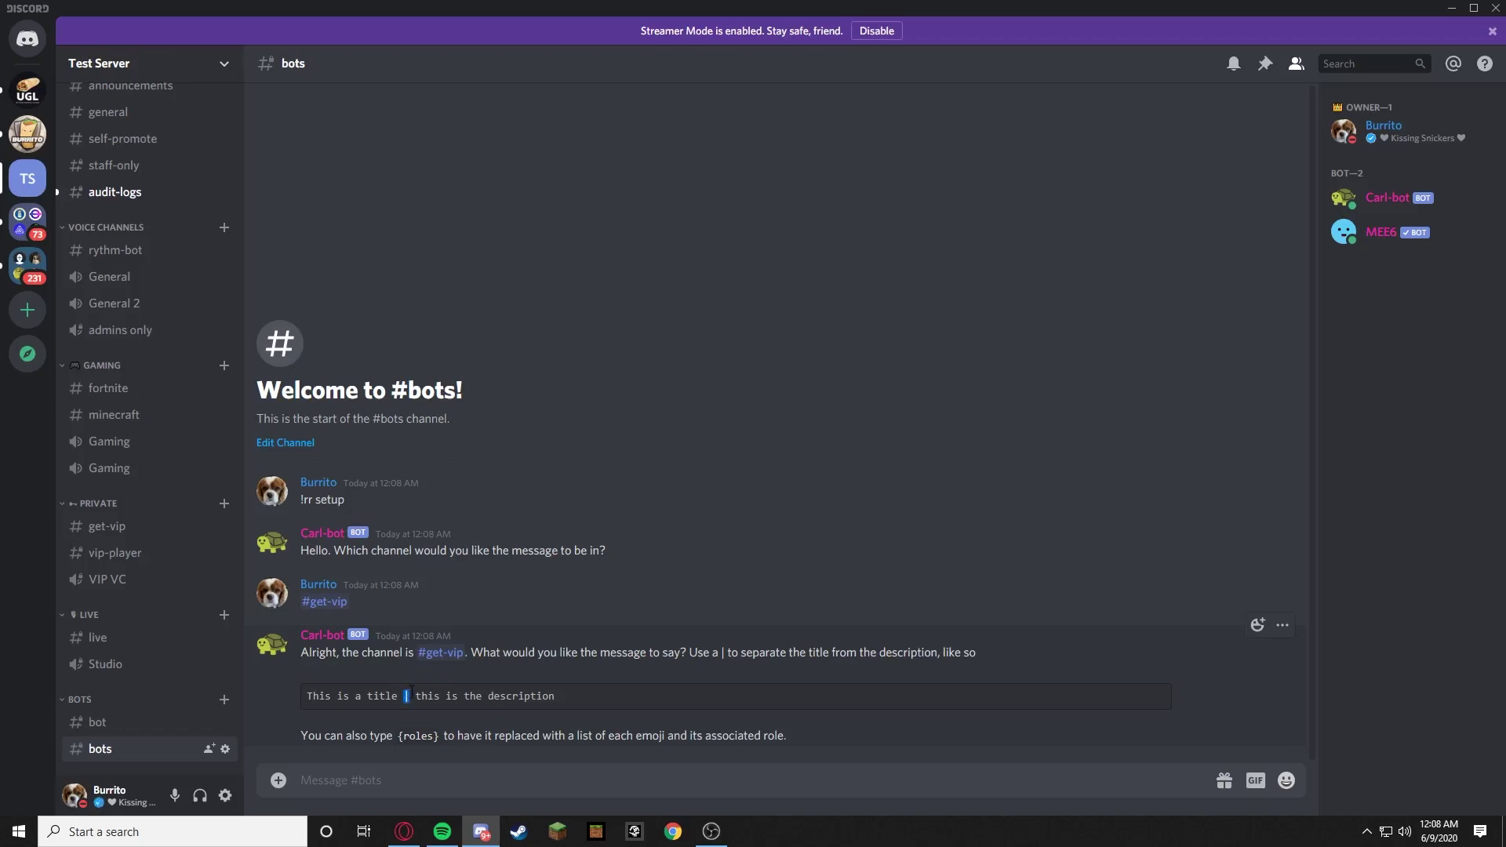
pyautogui.rightClick(409, 707)
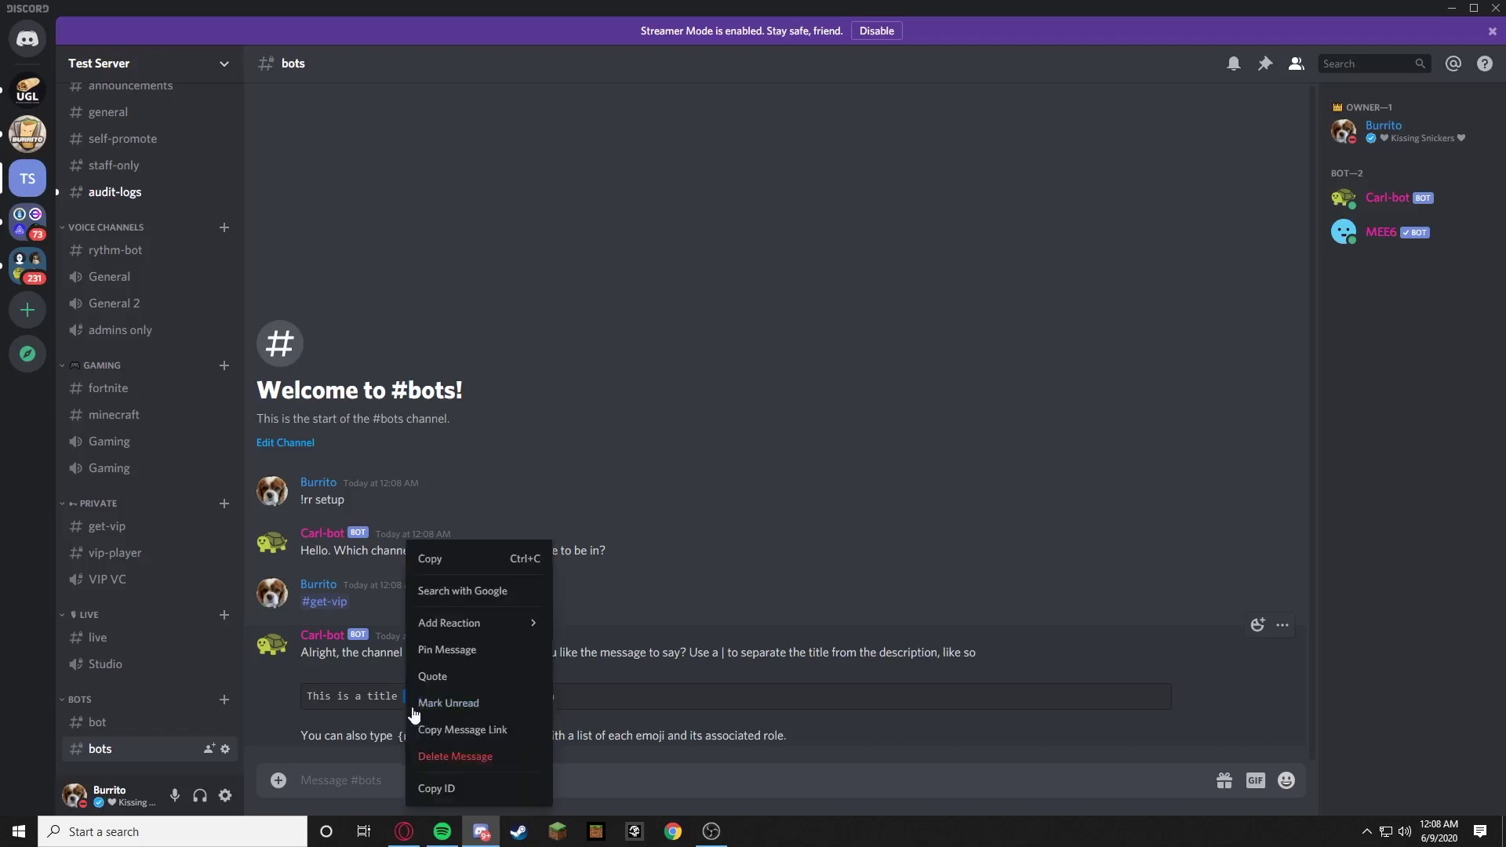
pyautogui.click(443, 560)
pyautogui.moveTo(398, 691); pyautogui.dragTo(415, 693)
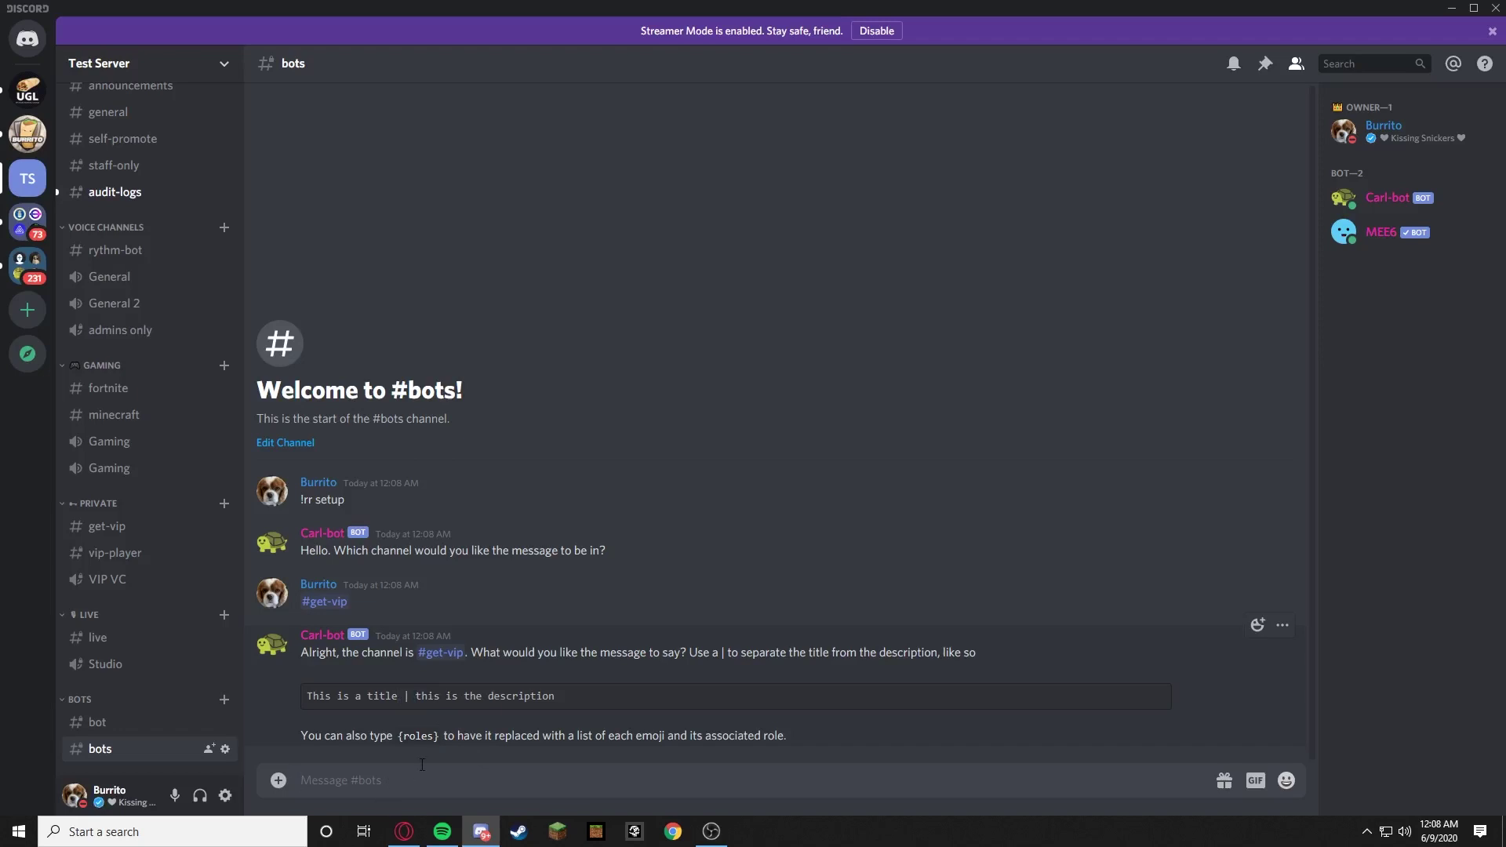
pyautogui.write('VIP |')
pyautogui.rightClick(358, 771)
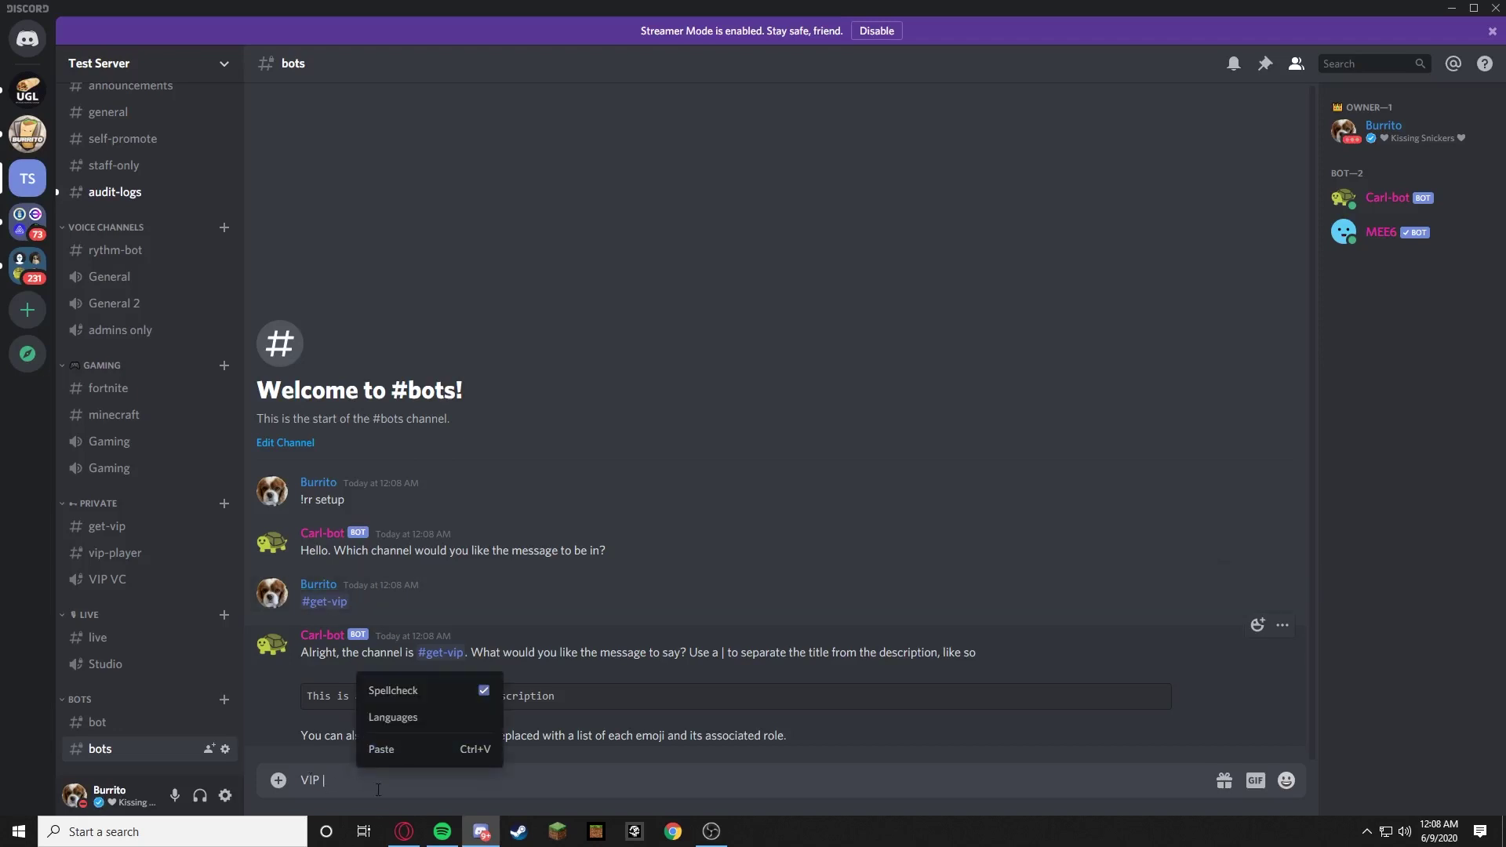
pyautogui.click(356, 782)
pyautogui.write('|')
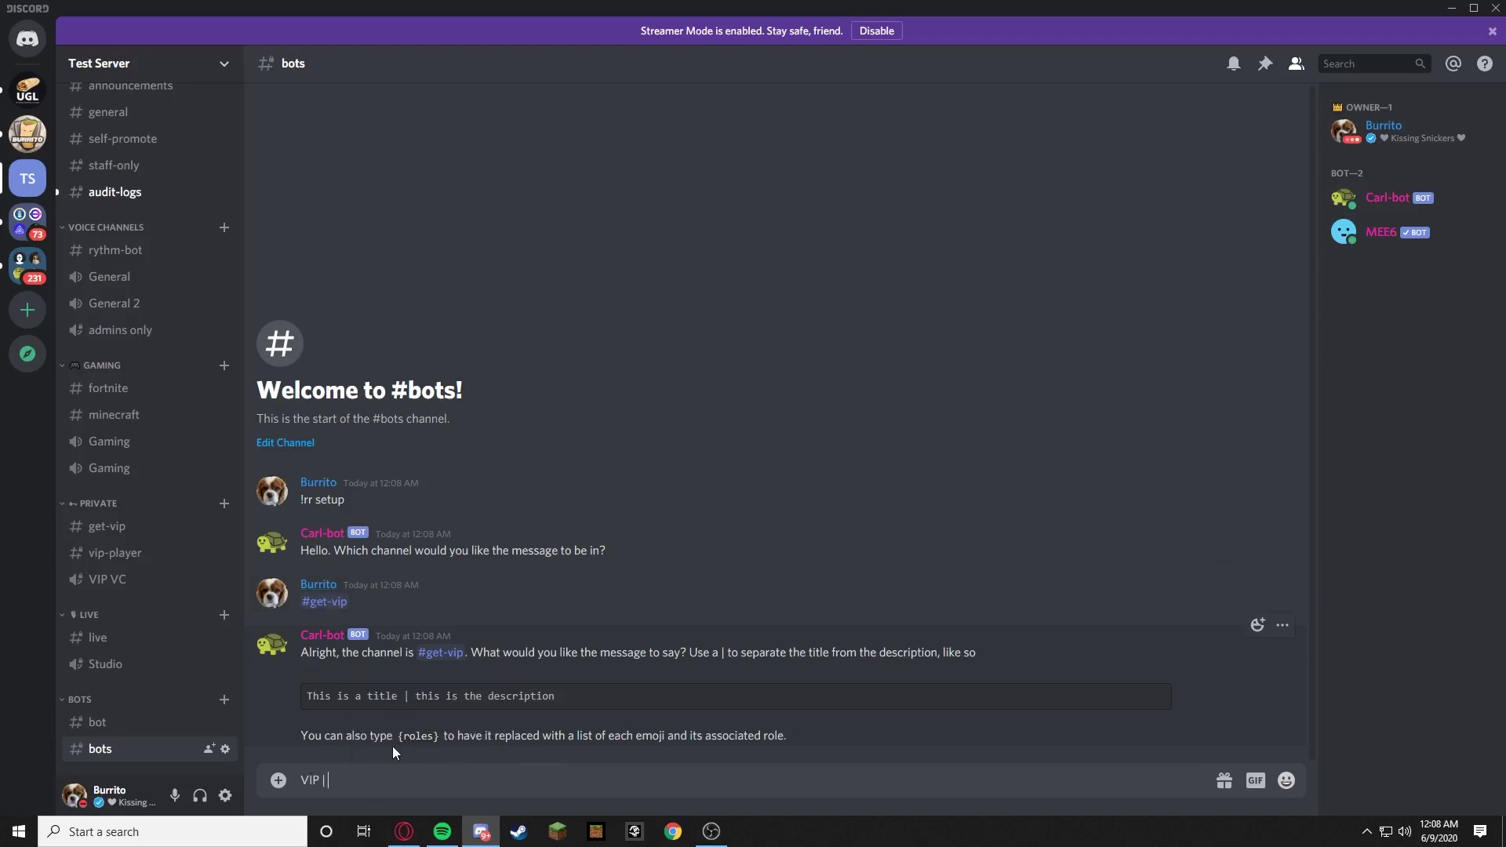
pyautogui.write(' React to get @vip')
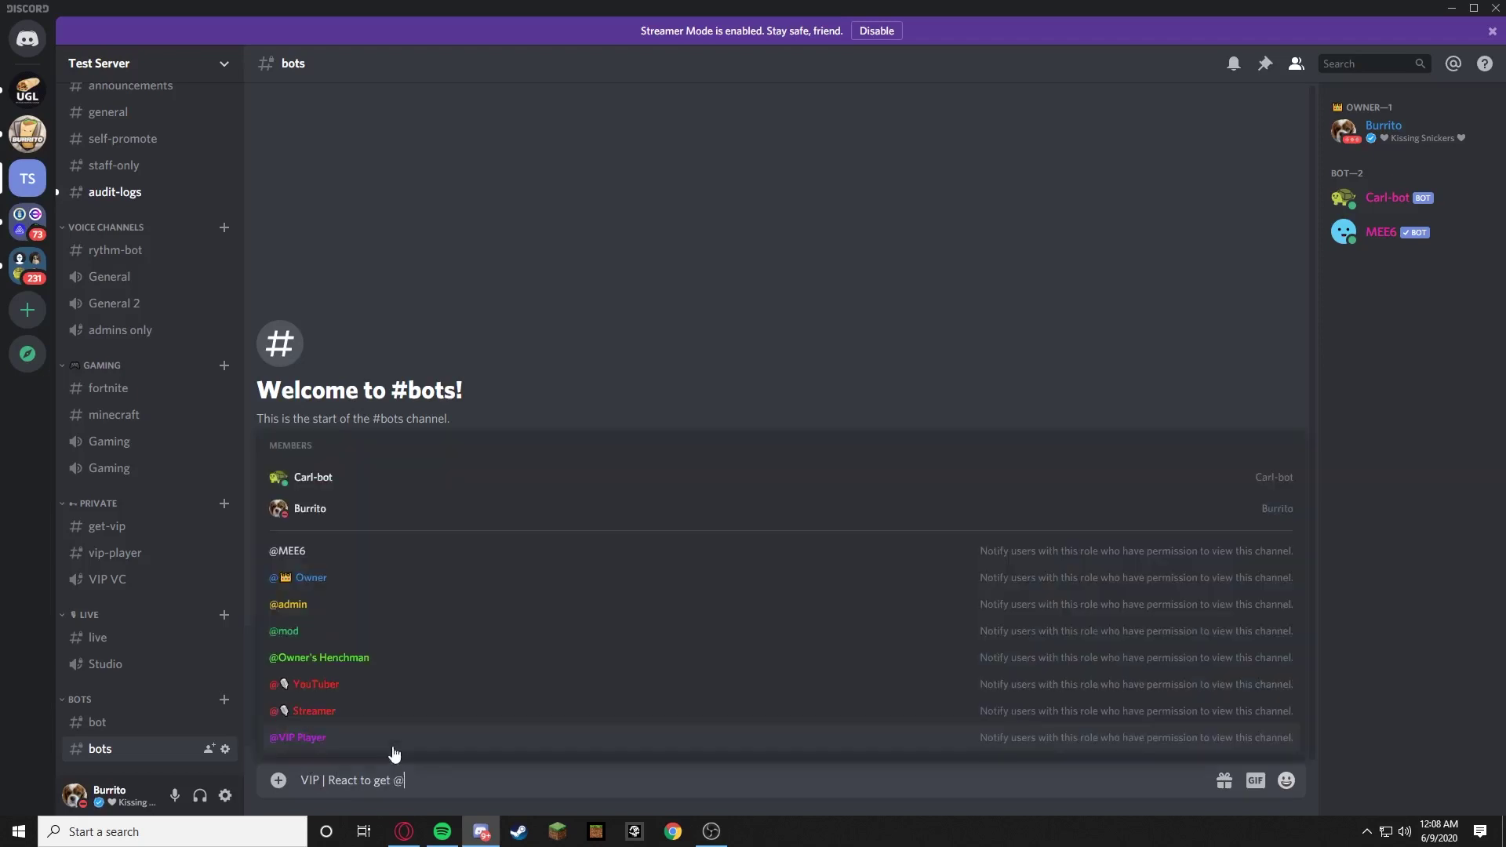
pyautogui.click(370, 709)
pyautogui.press('Return')
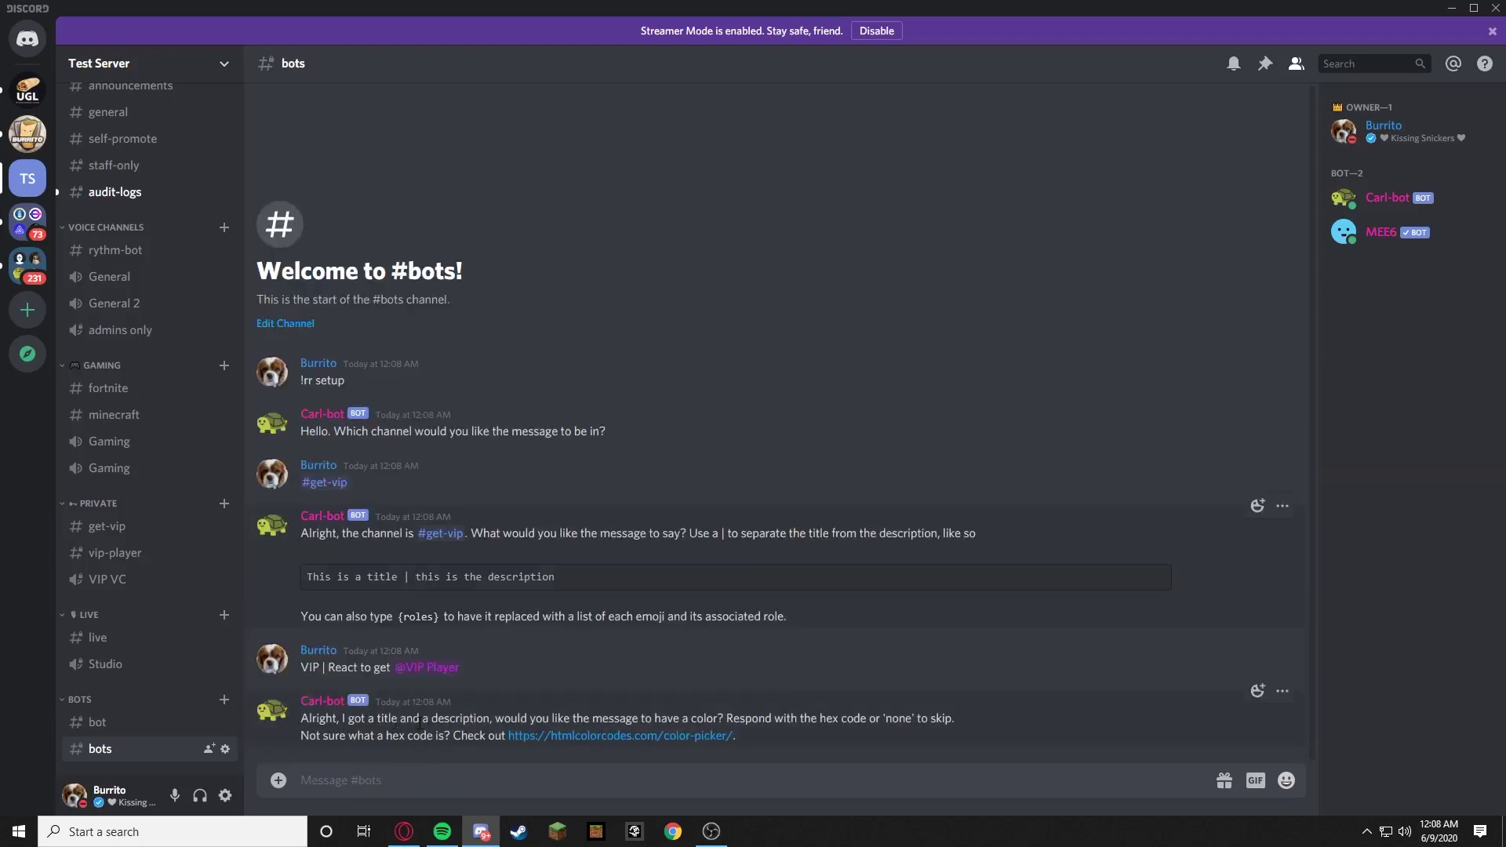
# Skip the message colour by replying "none" to Carl-bot
pyautogui.moveTo(364, 729); pyautogui.dragTo(436, 735)
pyautogui.click(436, 735)
pyautogui.write('none')
pyautogui.press('Return')
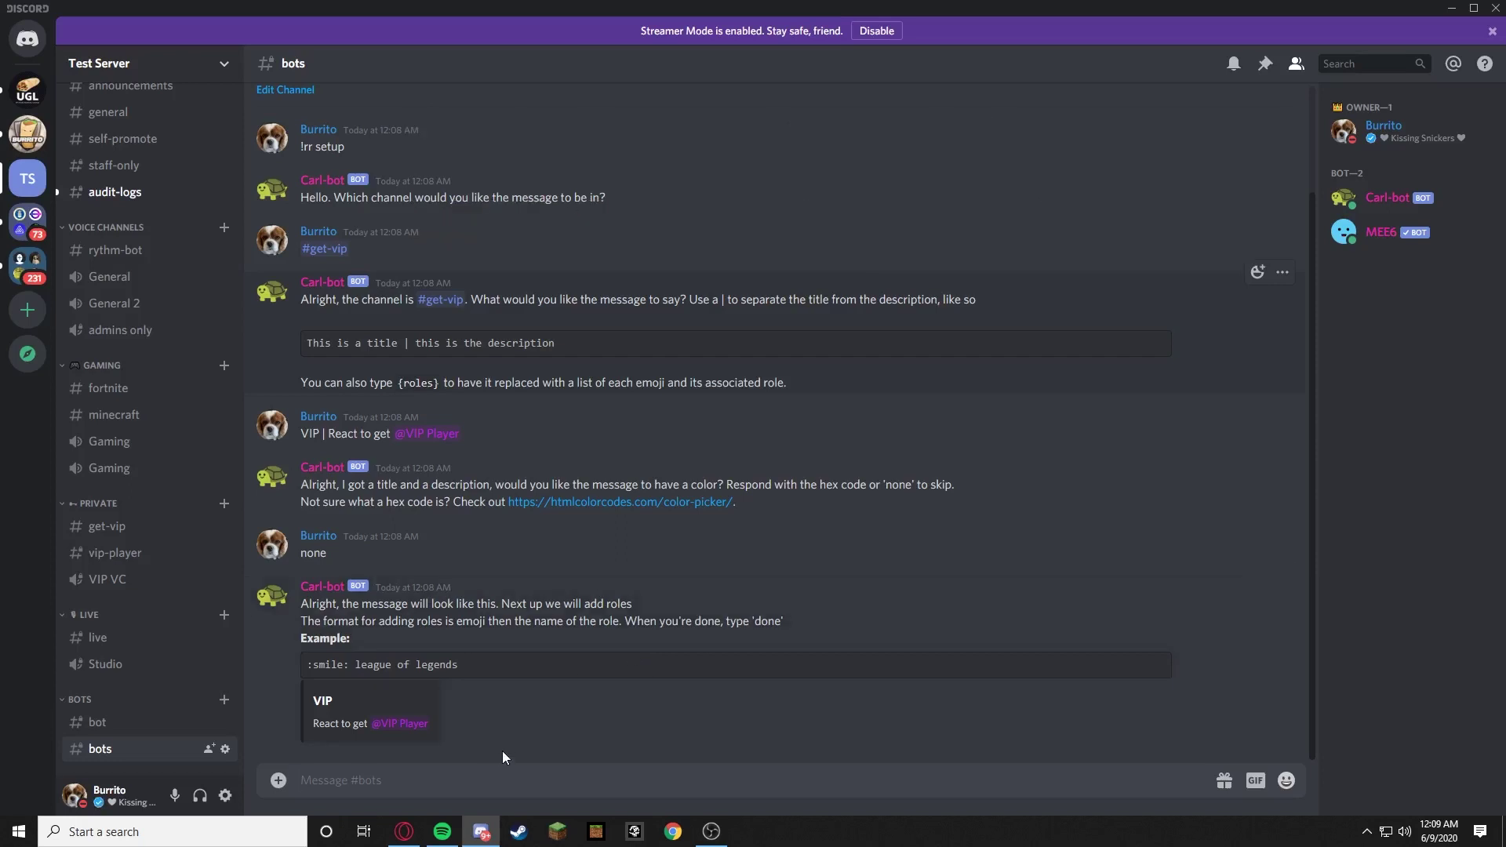
pyautogui.write(':whirl')
pyautogui.press('BackSpace')
pyautogui.press('BackSpace')
pyautogui.write('te')
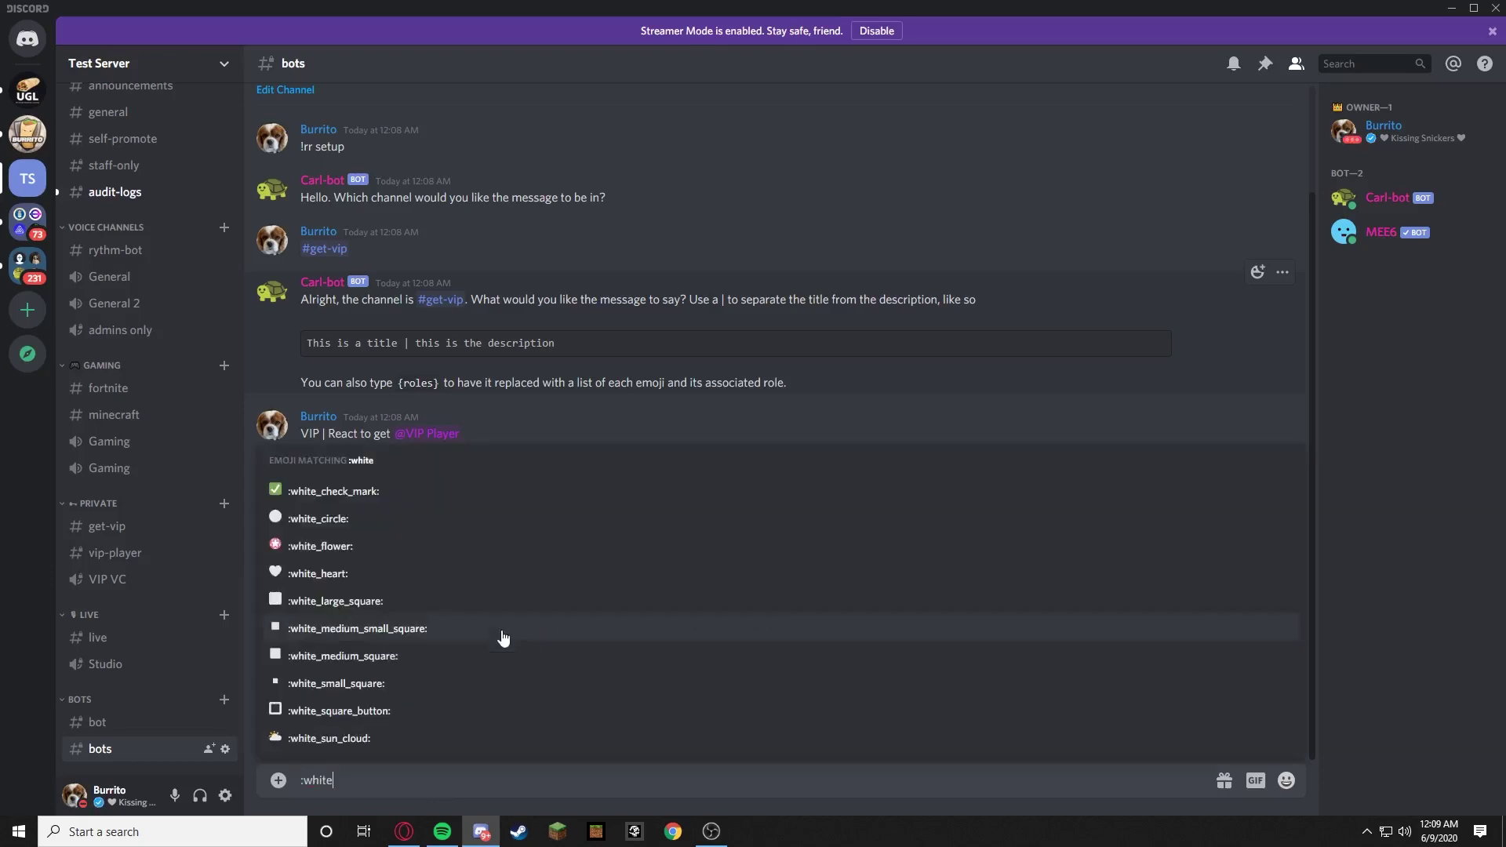
pyautogui.click(375, 493)
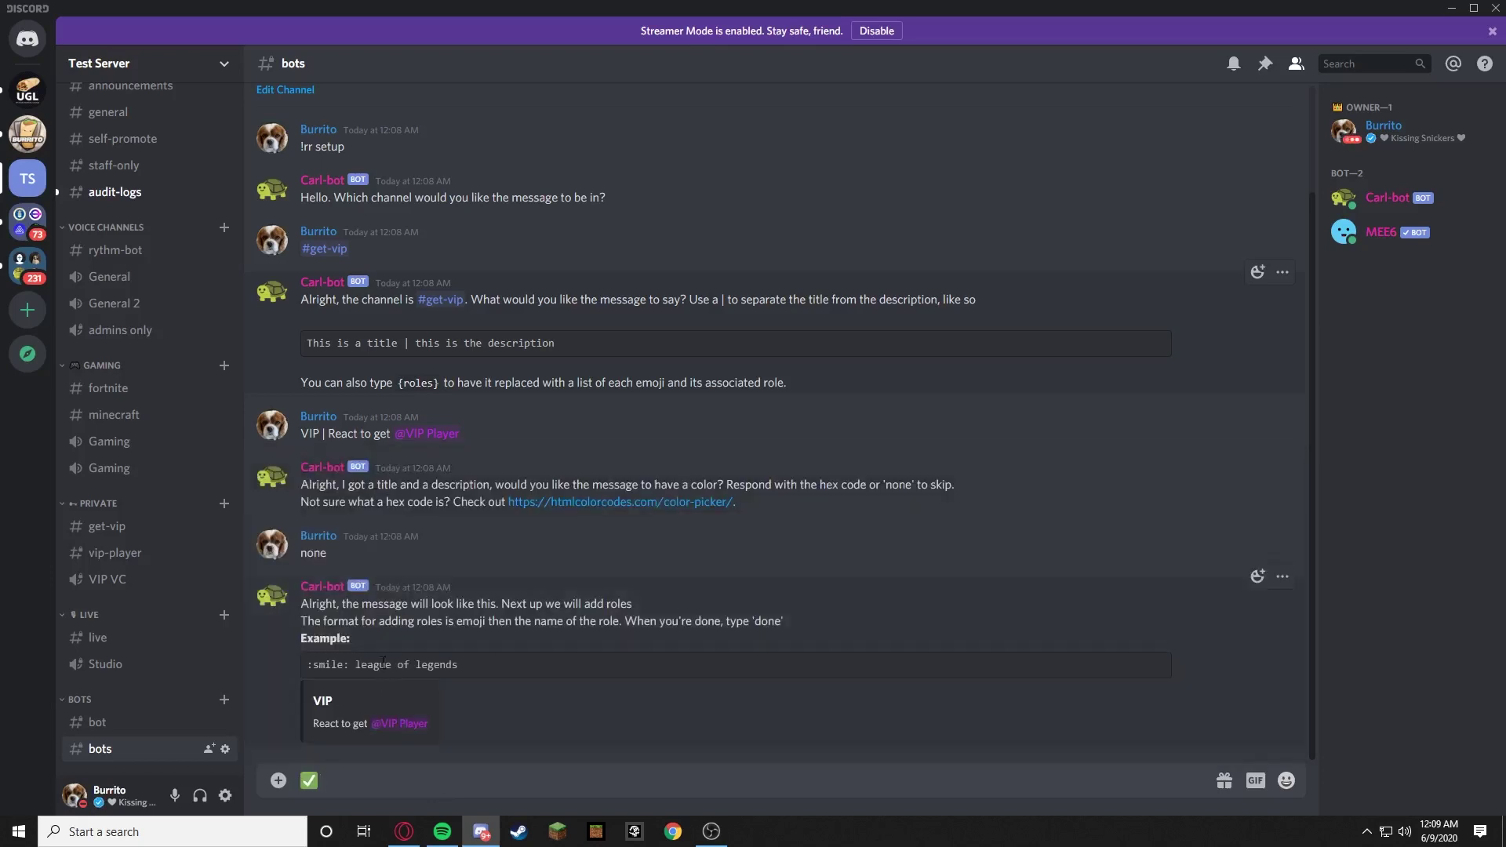
pyautogui.write('@')
pyautogui.click(386, 716)
pyautogui.press('Return')
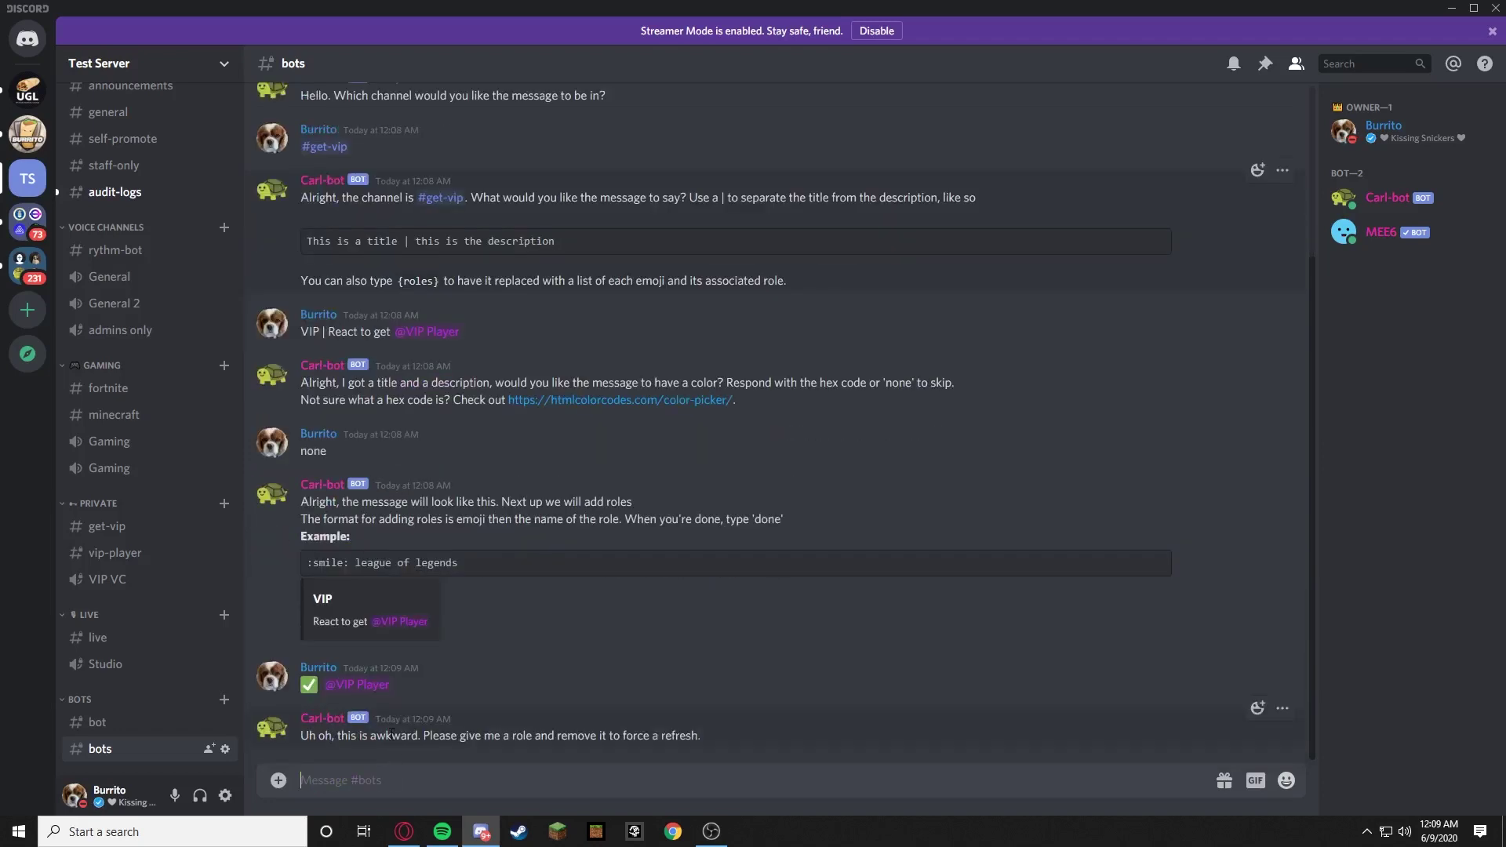
# Toggle the Bot role off and back on for Carl-bot to force a refresh
pyautogui.moveTo(325, 735); pyautogui.dragTo(773, 741)
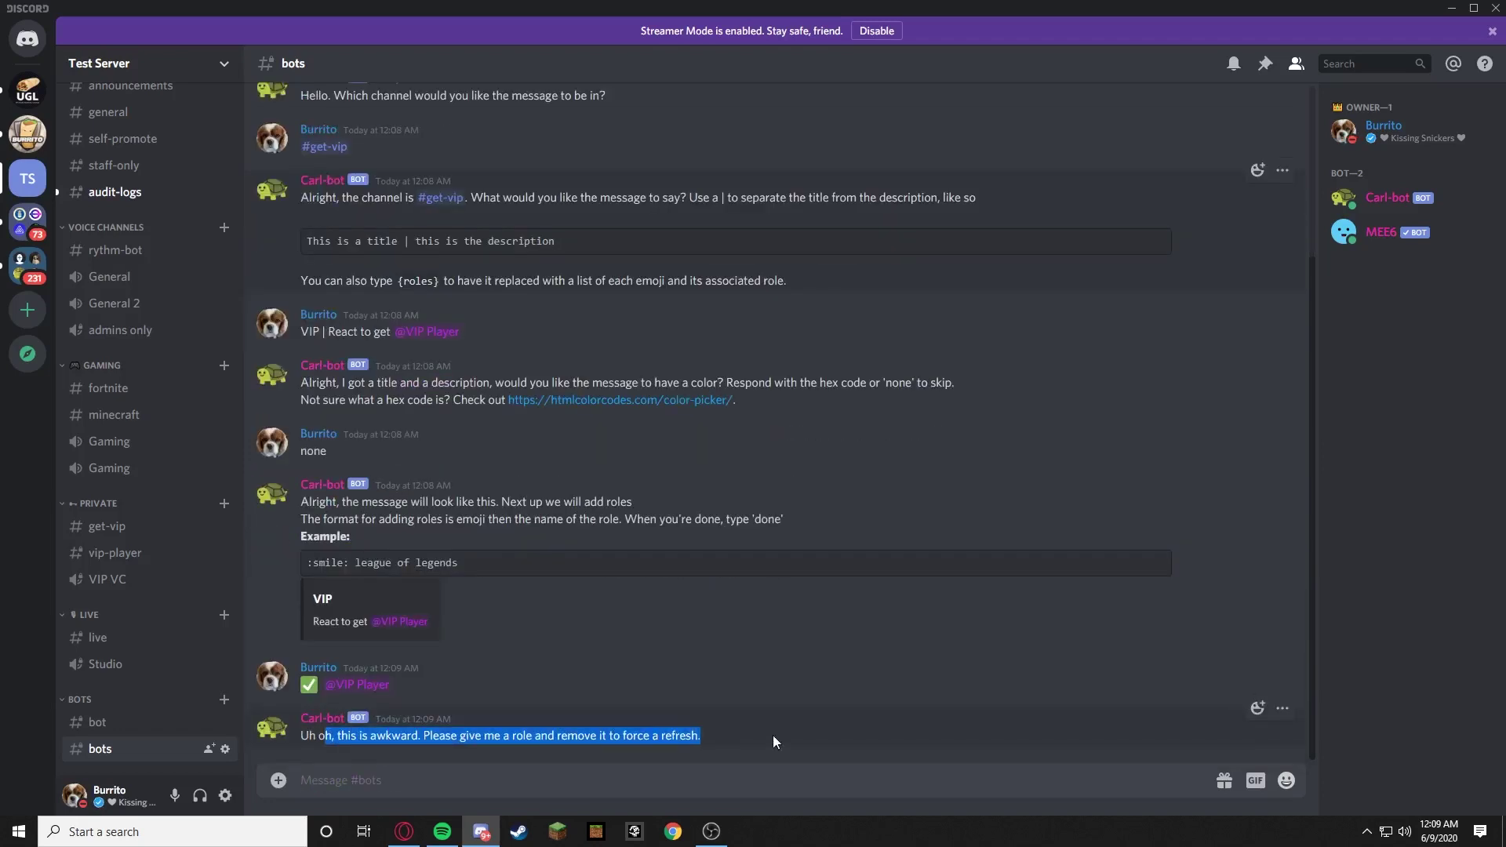
pyautogui.click(662, 735)
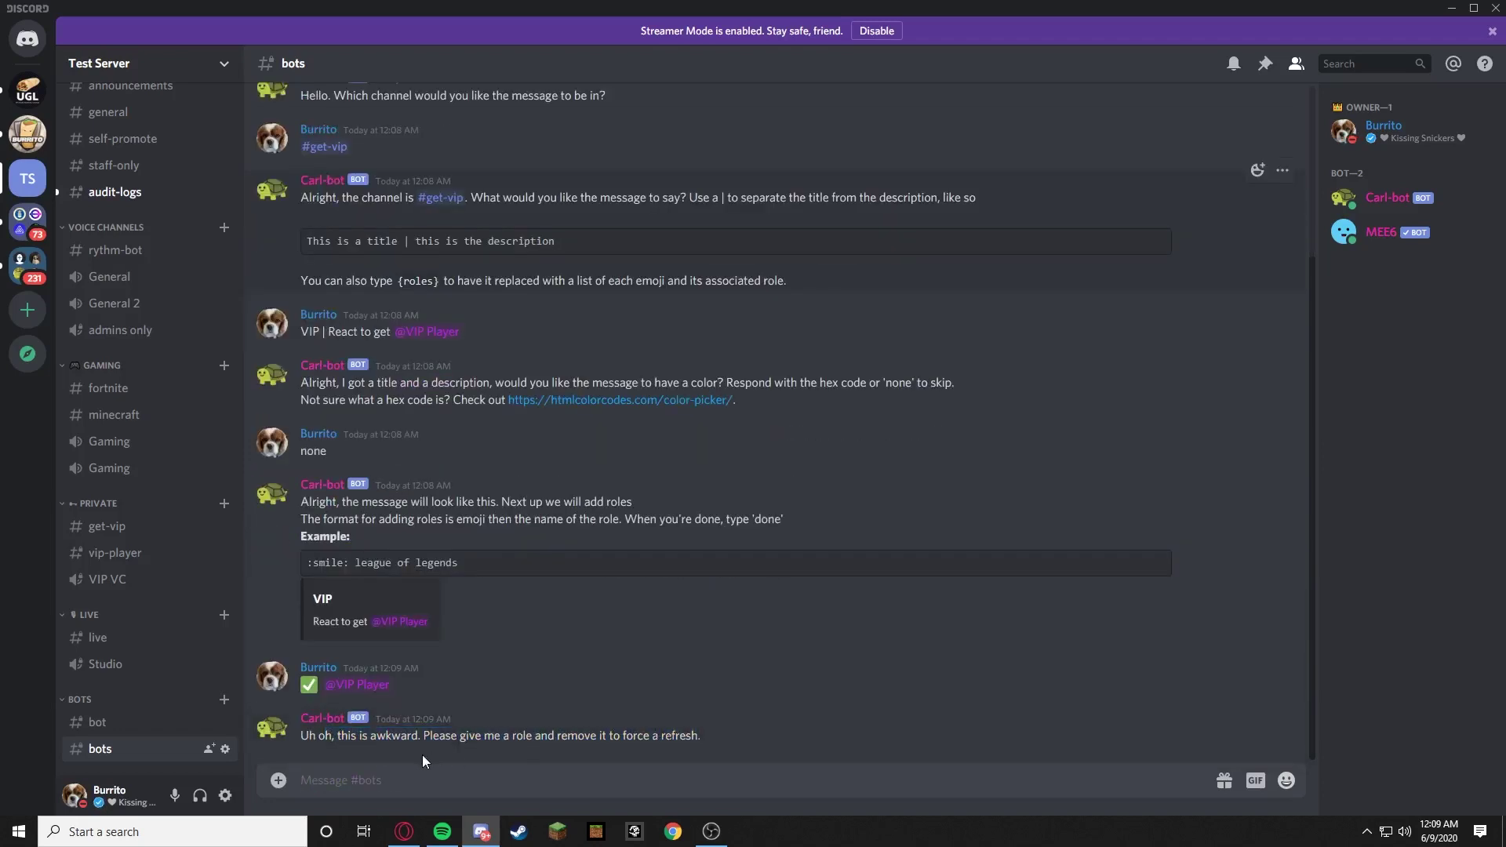
pyautogui.moveTo(446, 735); pyautogui.dragTo(665, 736)
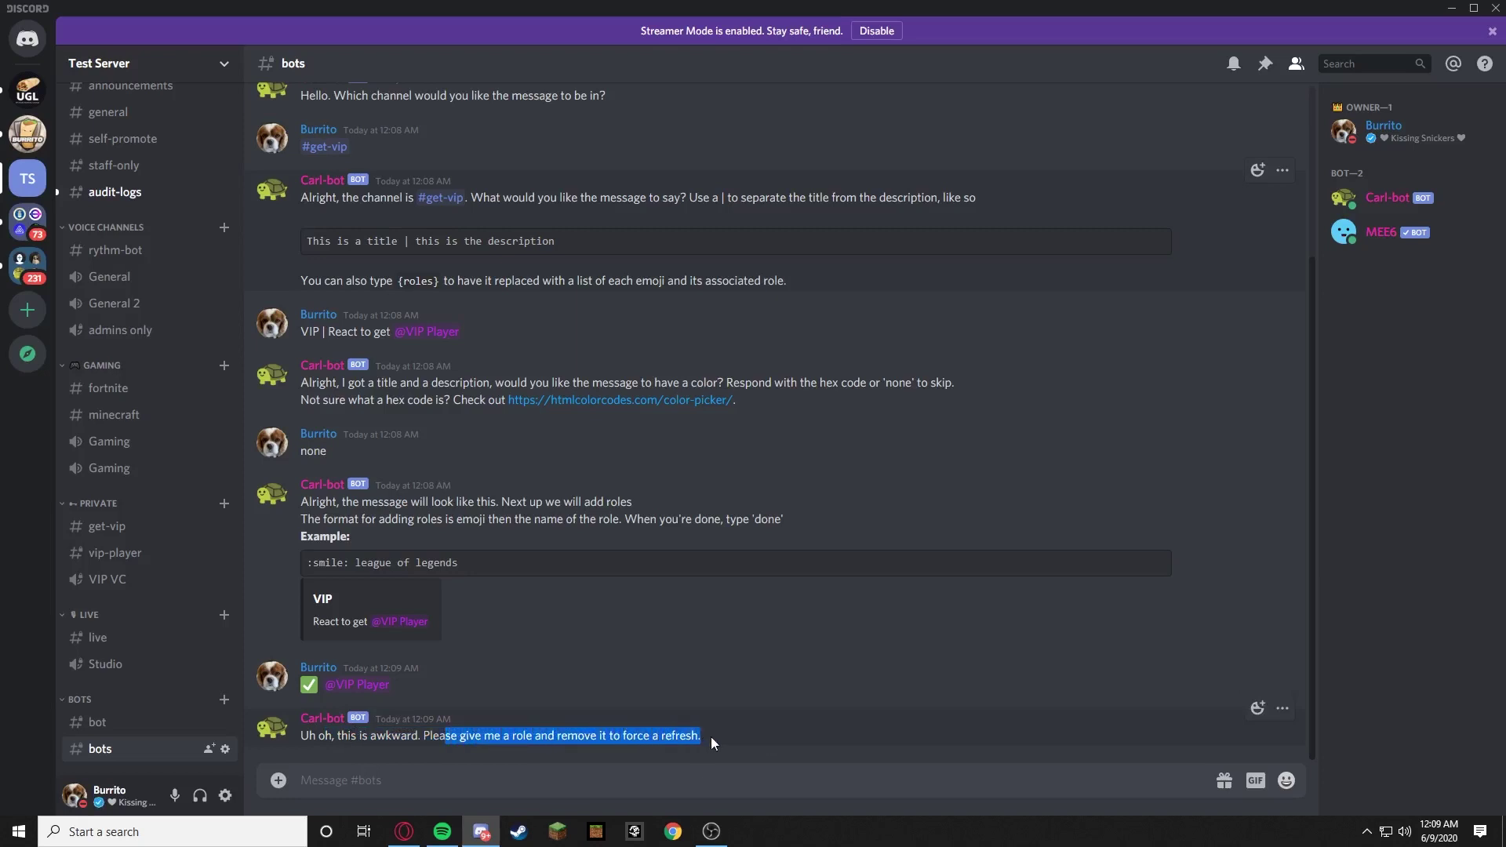
pyautogui.click(710, 737)
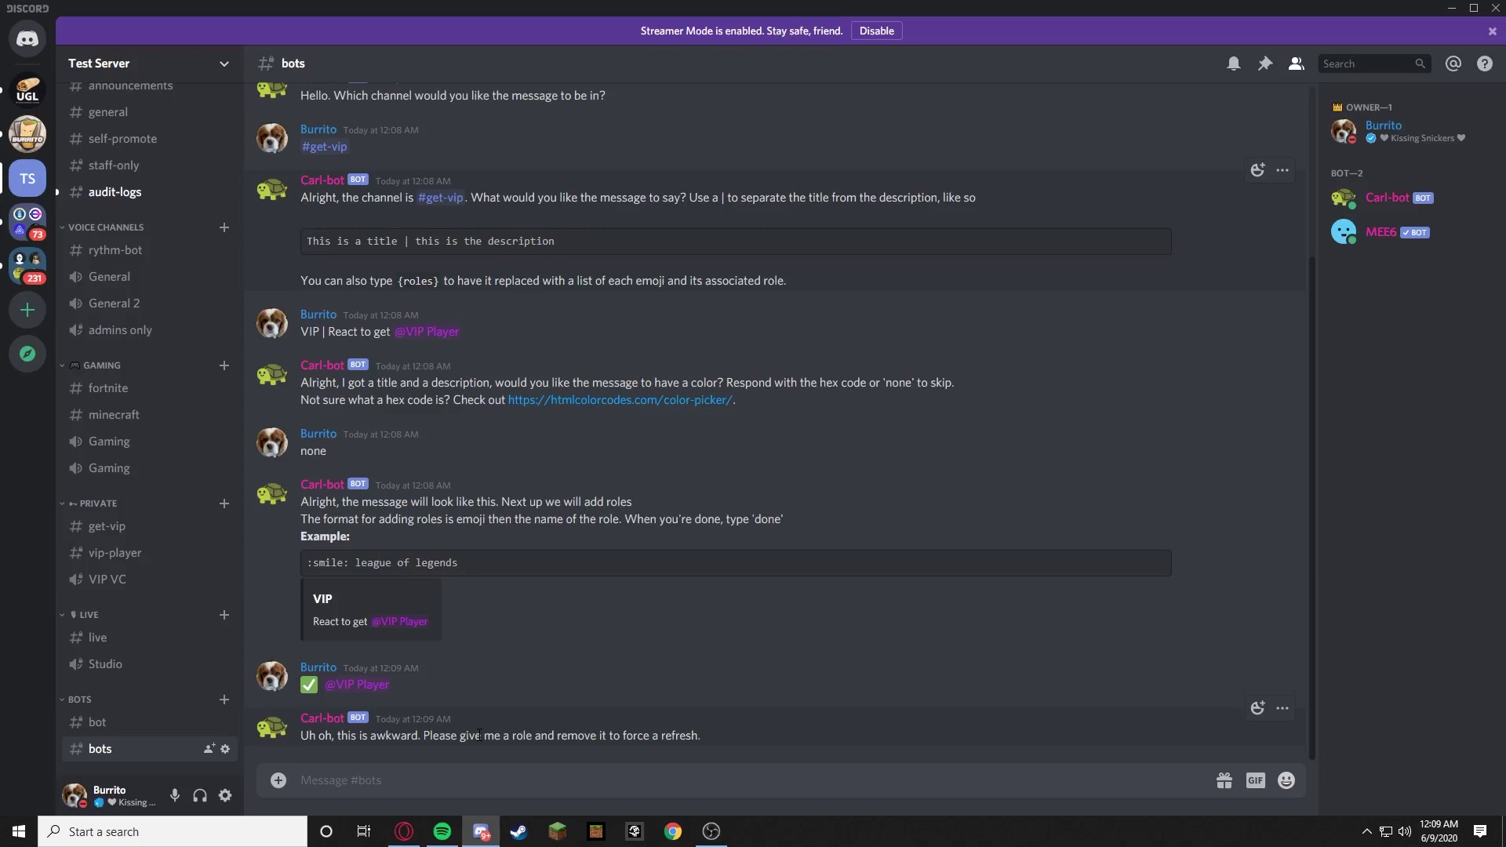
pyautogui.rightClick(328, 718)
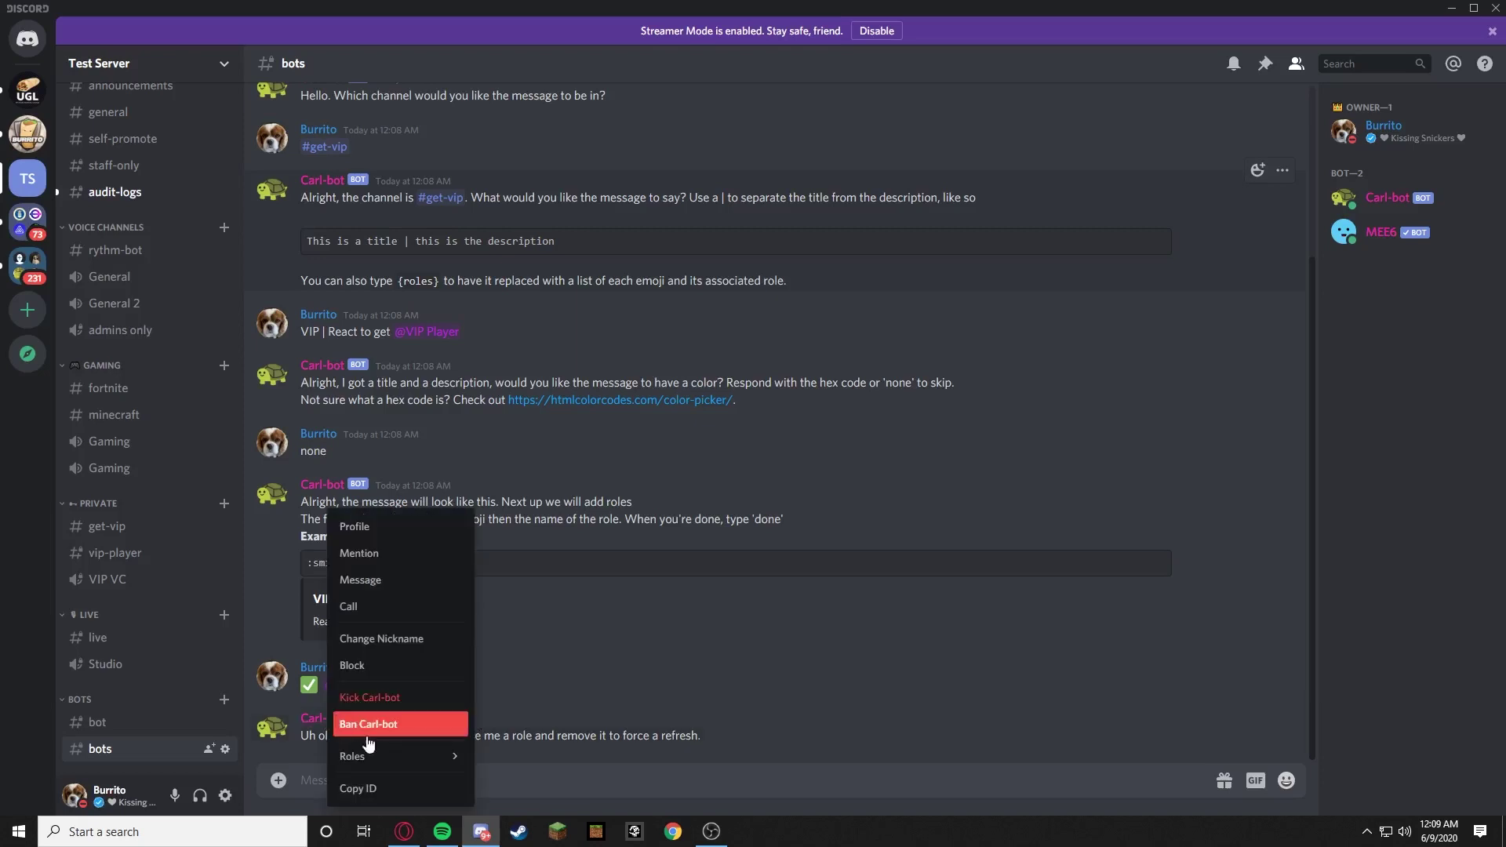
pyautogui.moveTo(424, 754)
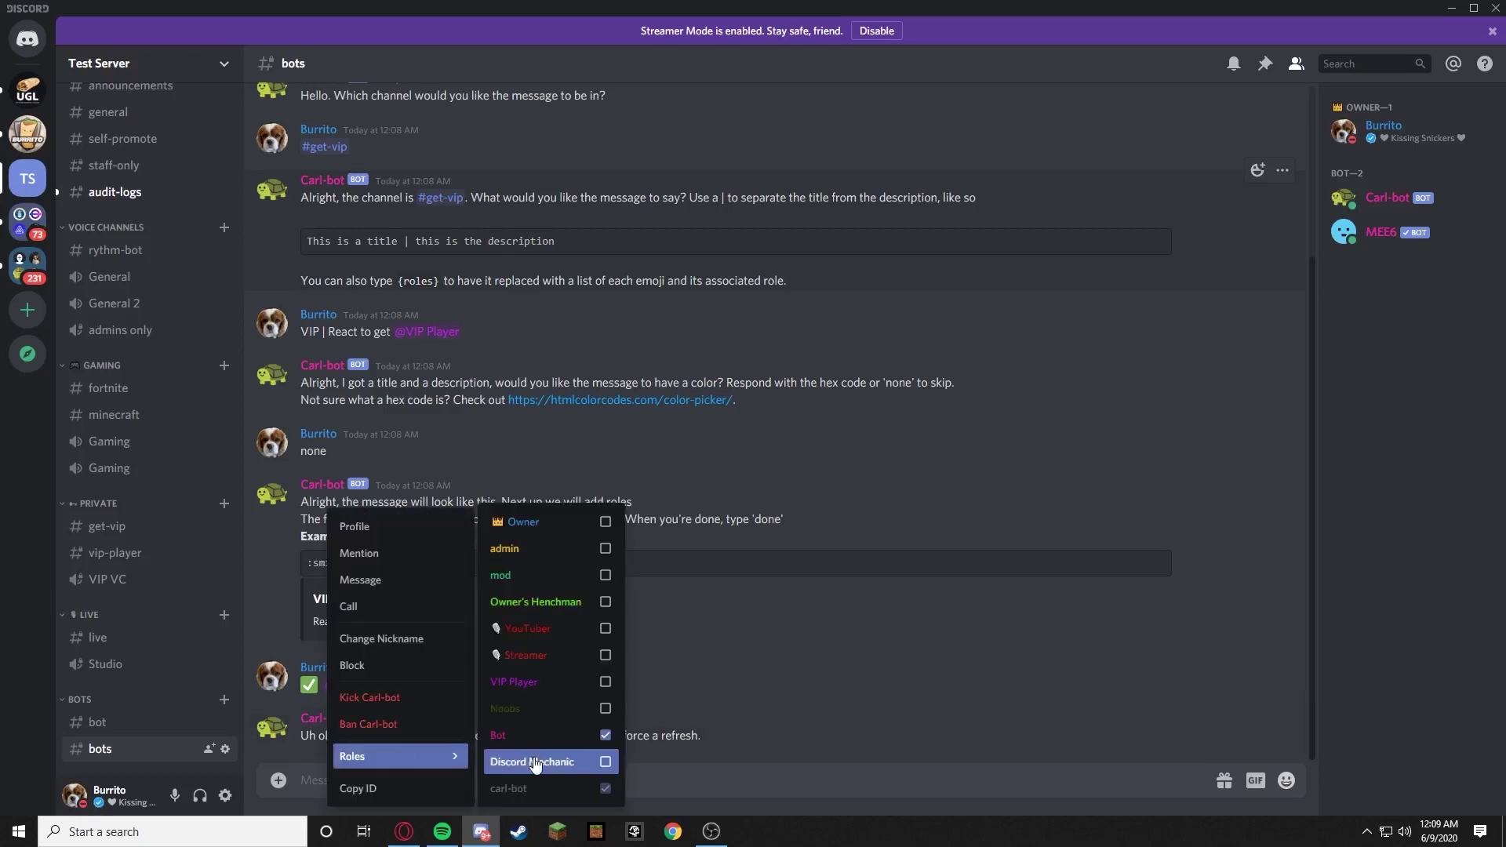
pyautogui.click(552, 737)
pyautogui.click(552, 739)
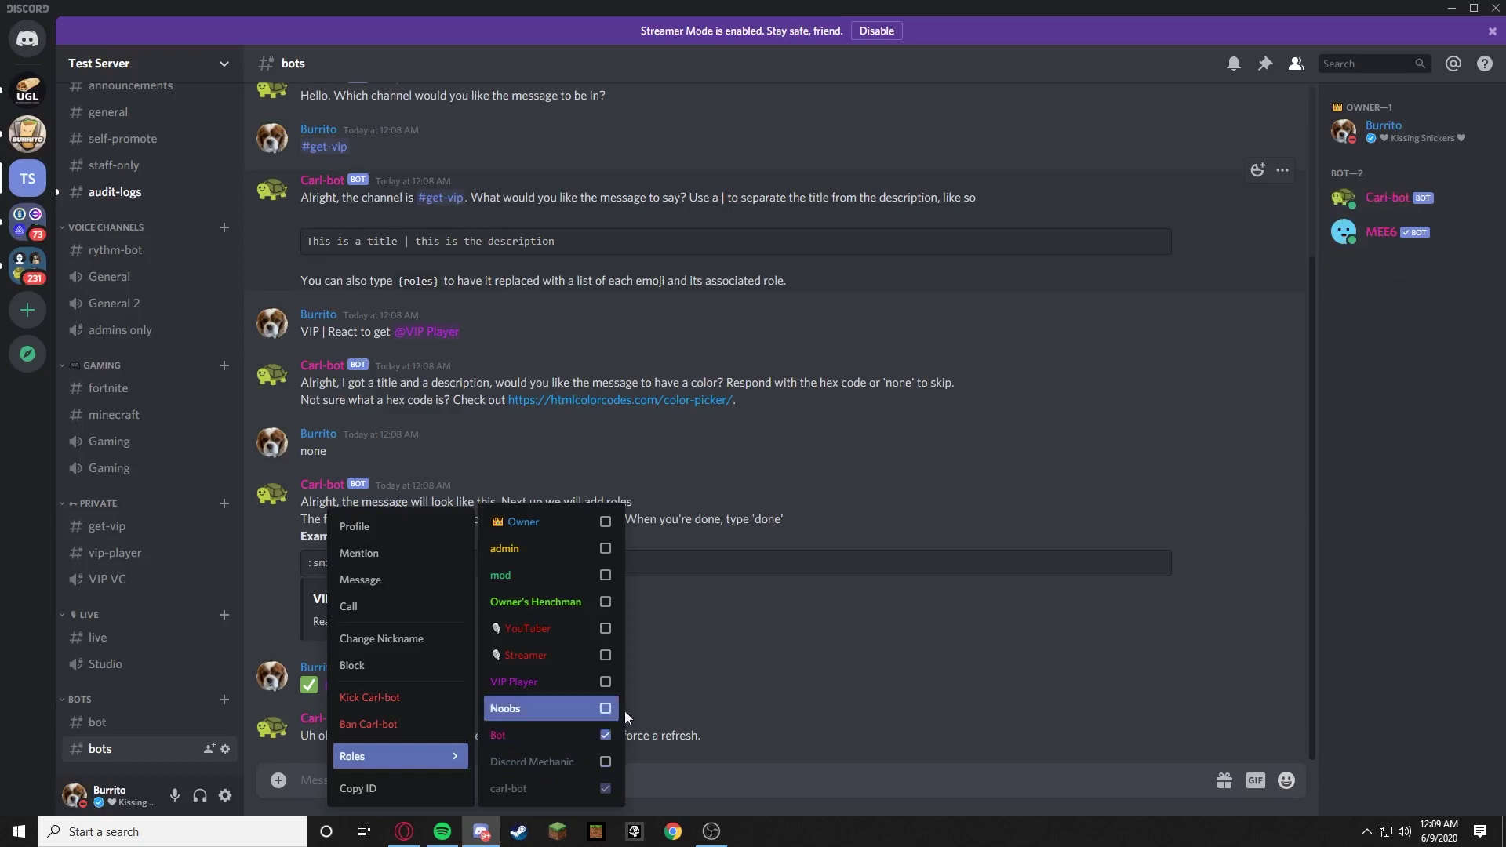
pyautogui.click(628, 709)
# In the server's role settings, move the carl-bot role above MEE6 in the role order and save the changes
pyautogui.click(118, 61)
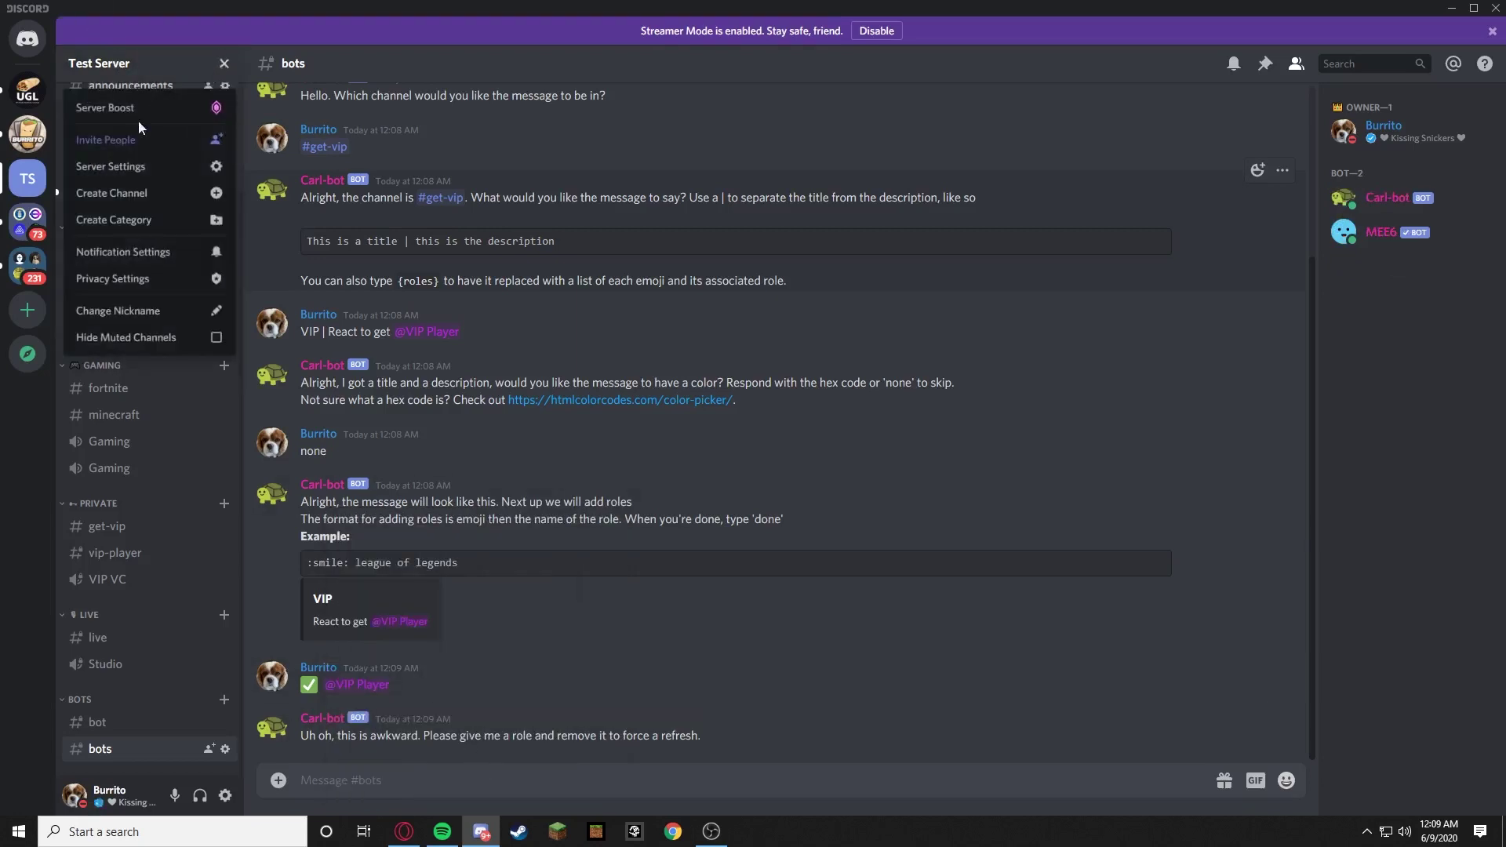
pyautogui.click(142, 166)
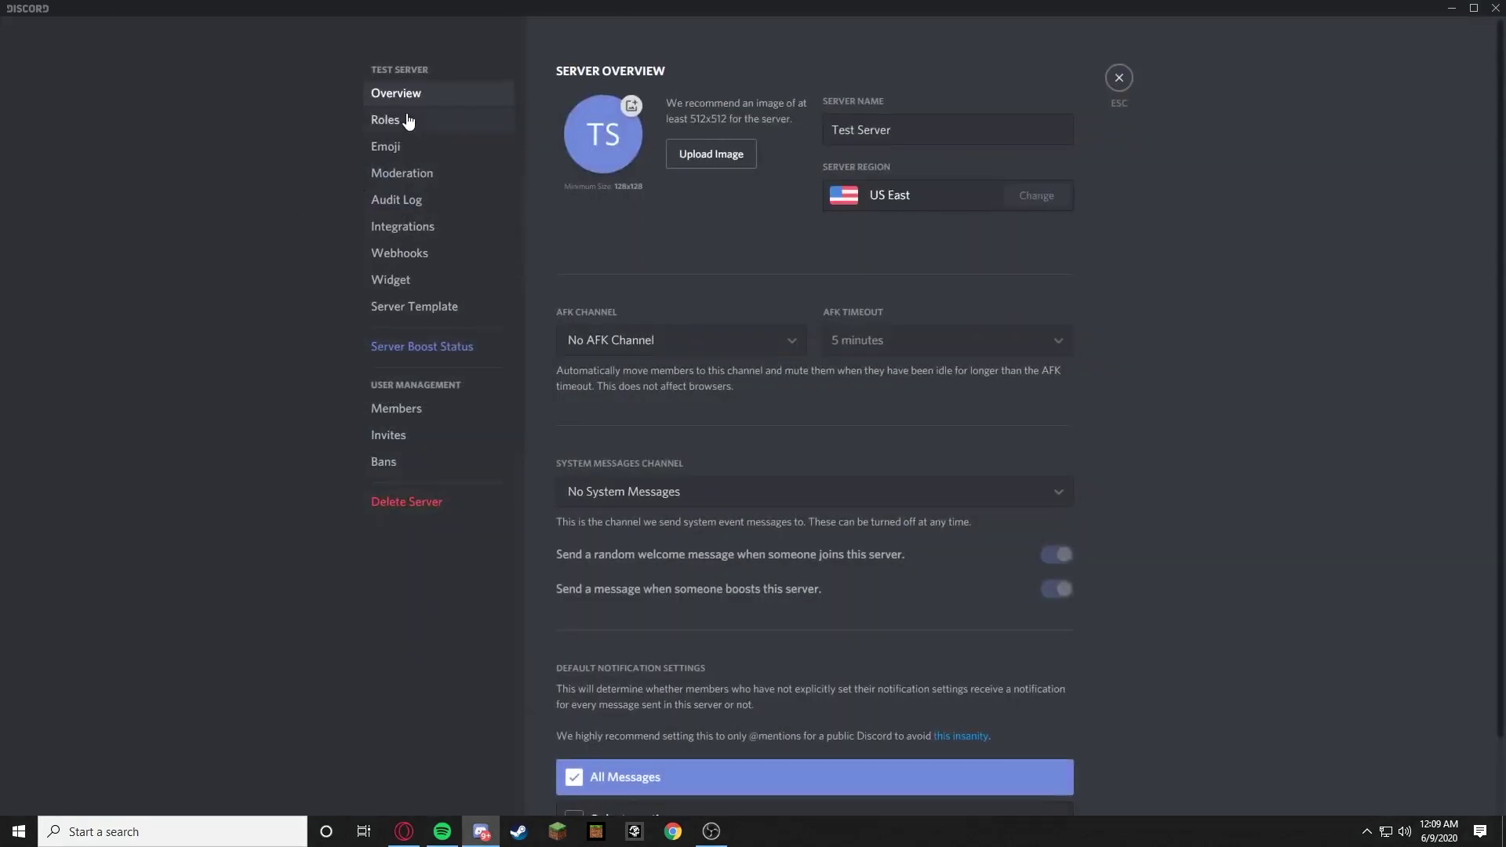
pyautogui.click(443, 117)
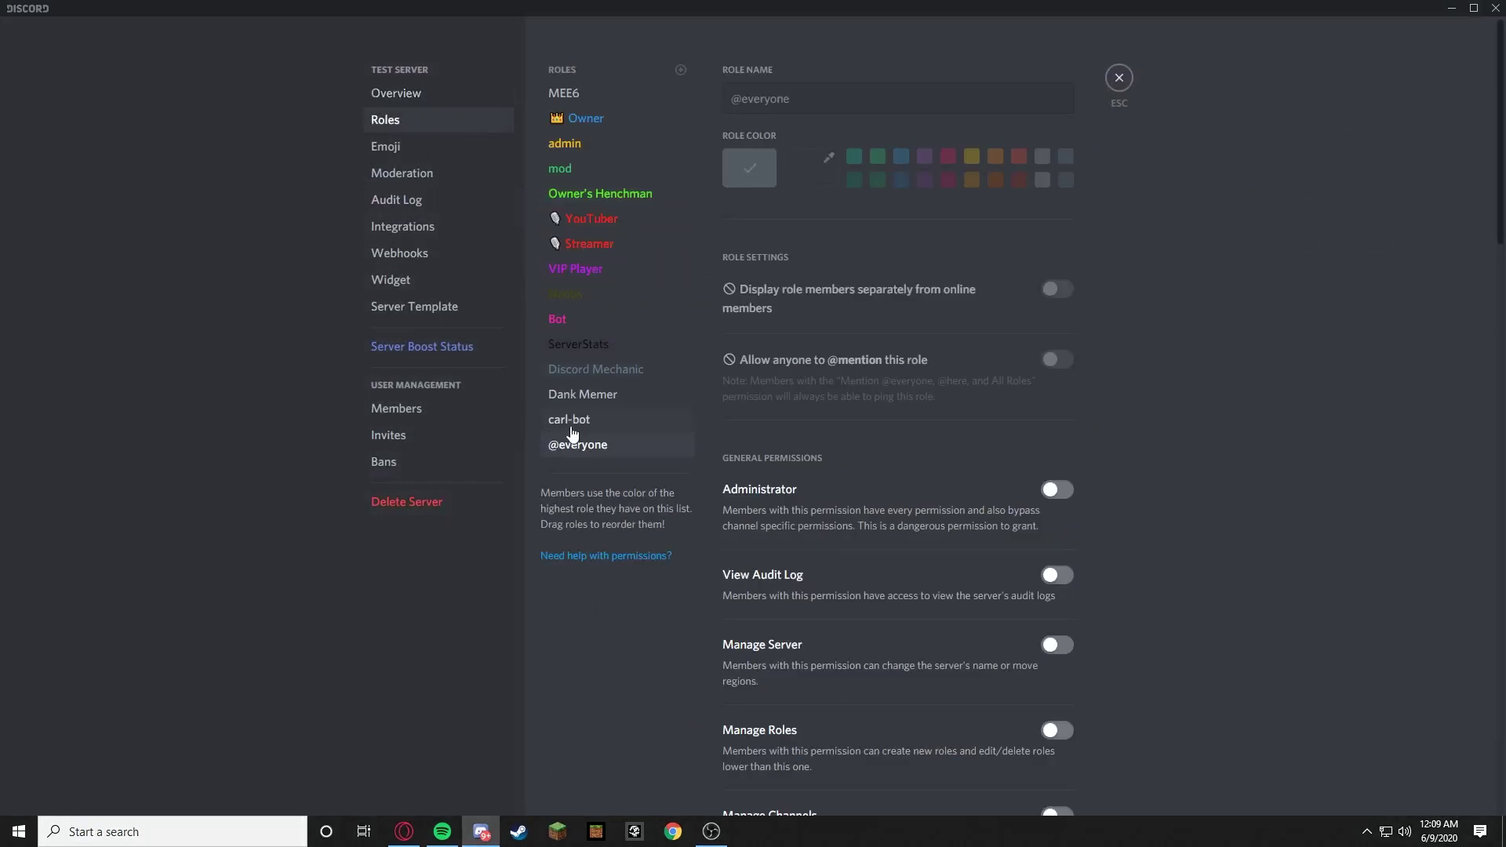
pyautogui.moveTo(573, 434); pyautogui.dragTo(588, 93)
pyautogui.click(1036, 780)
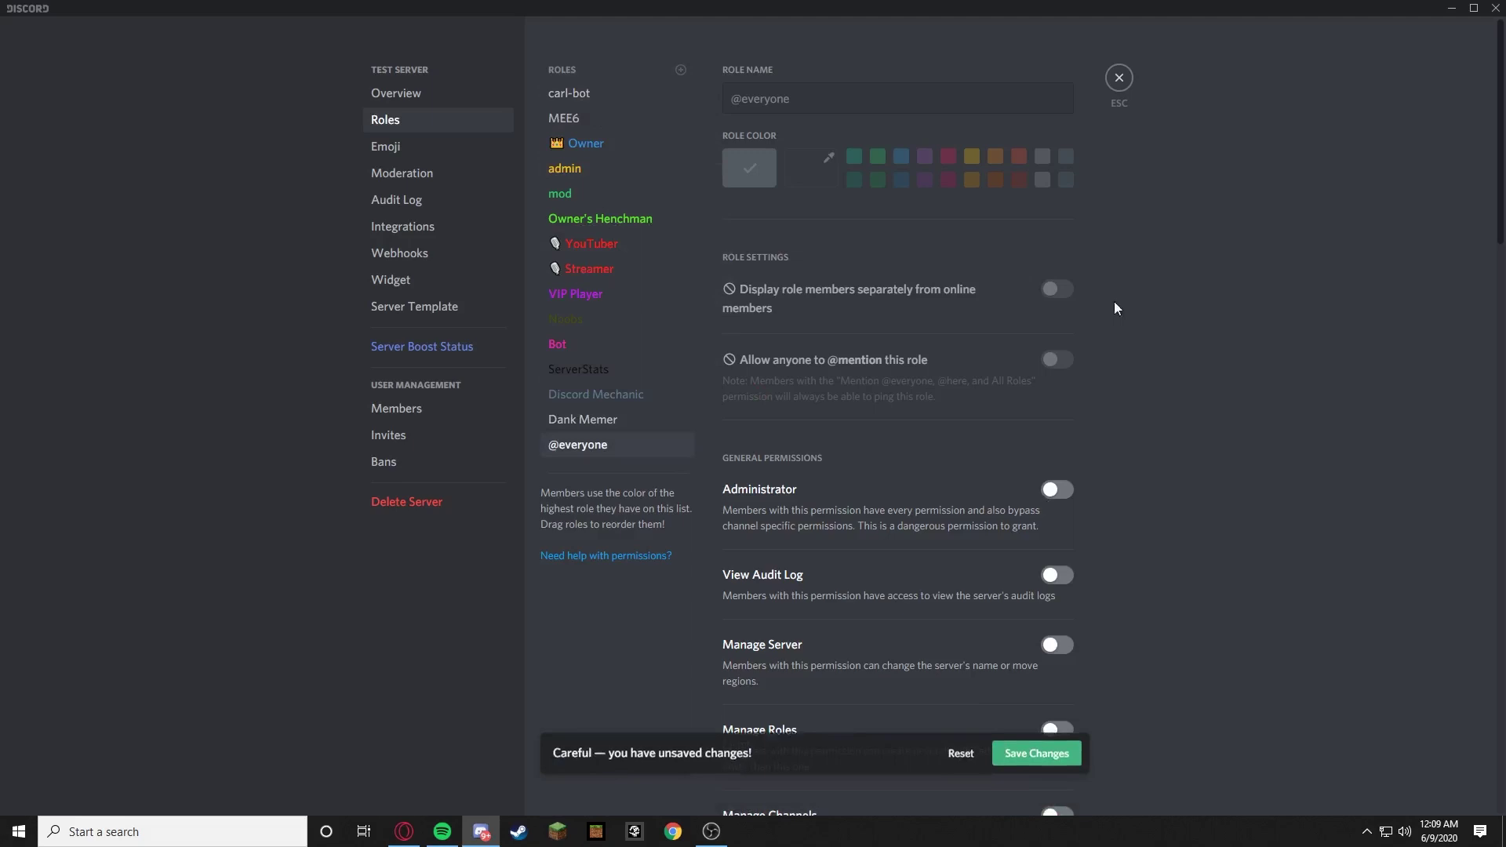
pyautogui.click(1120, 78)
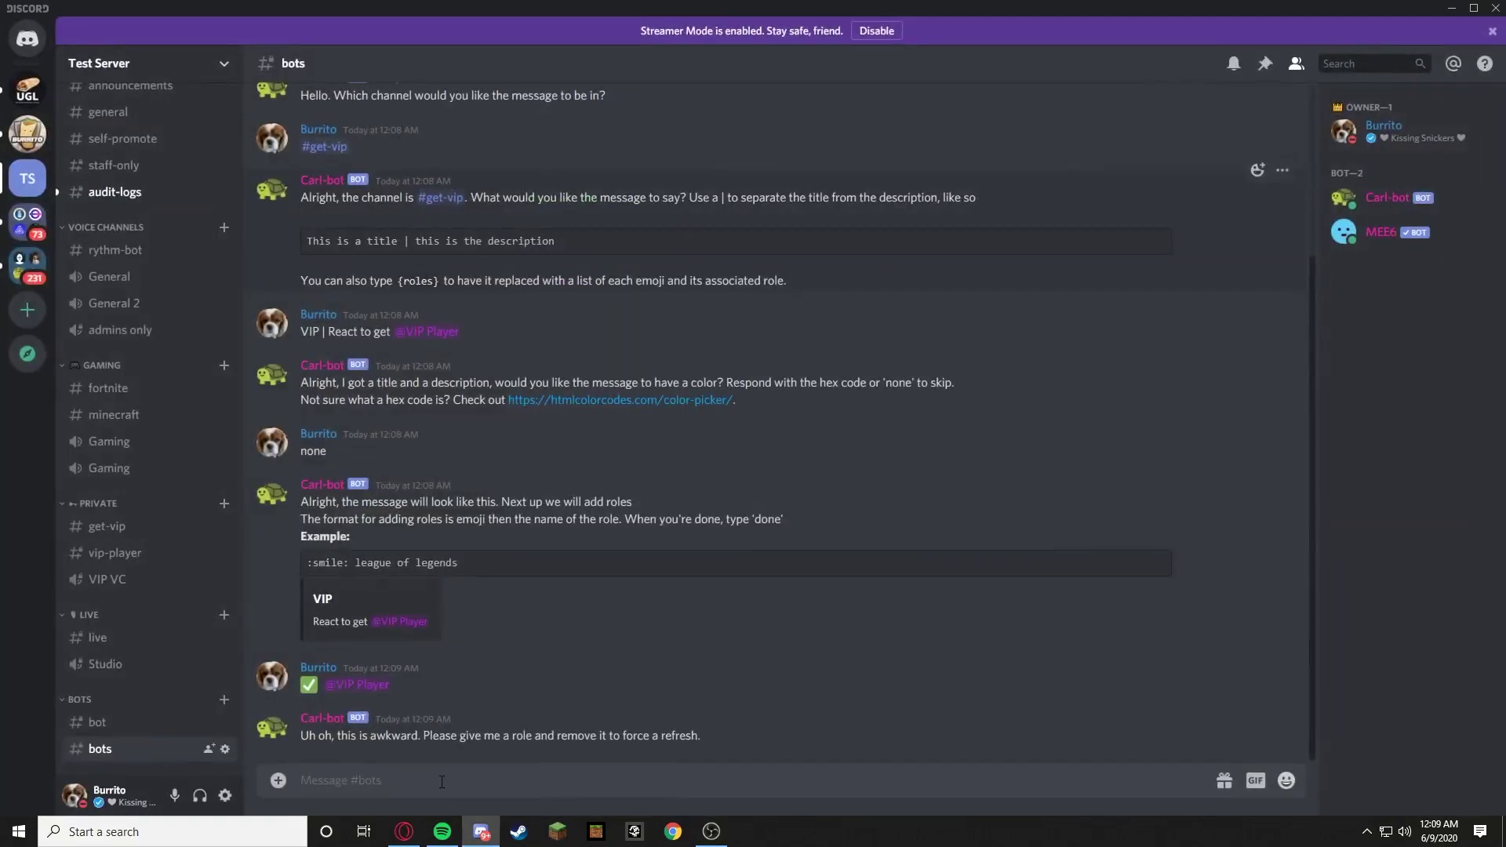
# Send "refresh" in the bots channel and restart the reaction role setup with "!rr setup"
pyautogui.write('refresh')
pyautogui.press('Return')
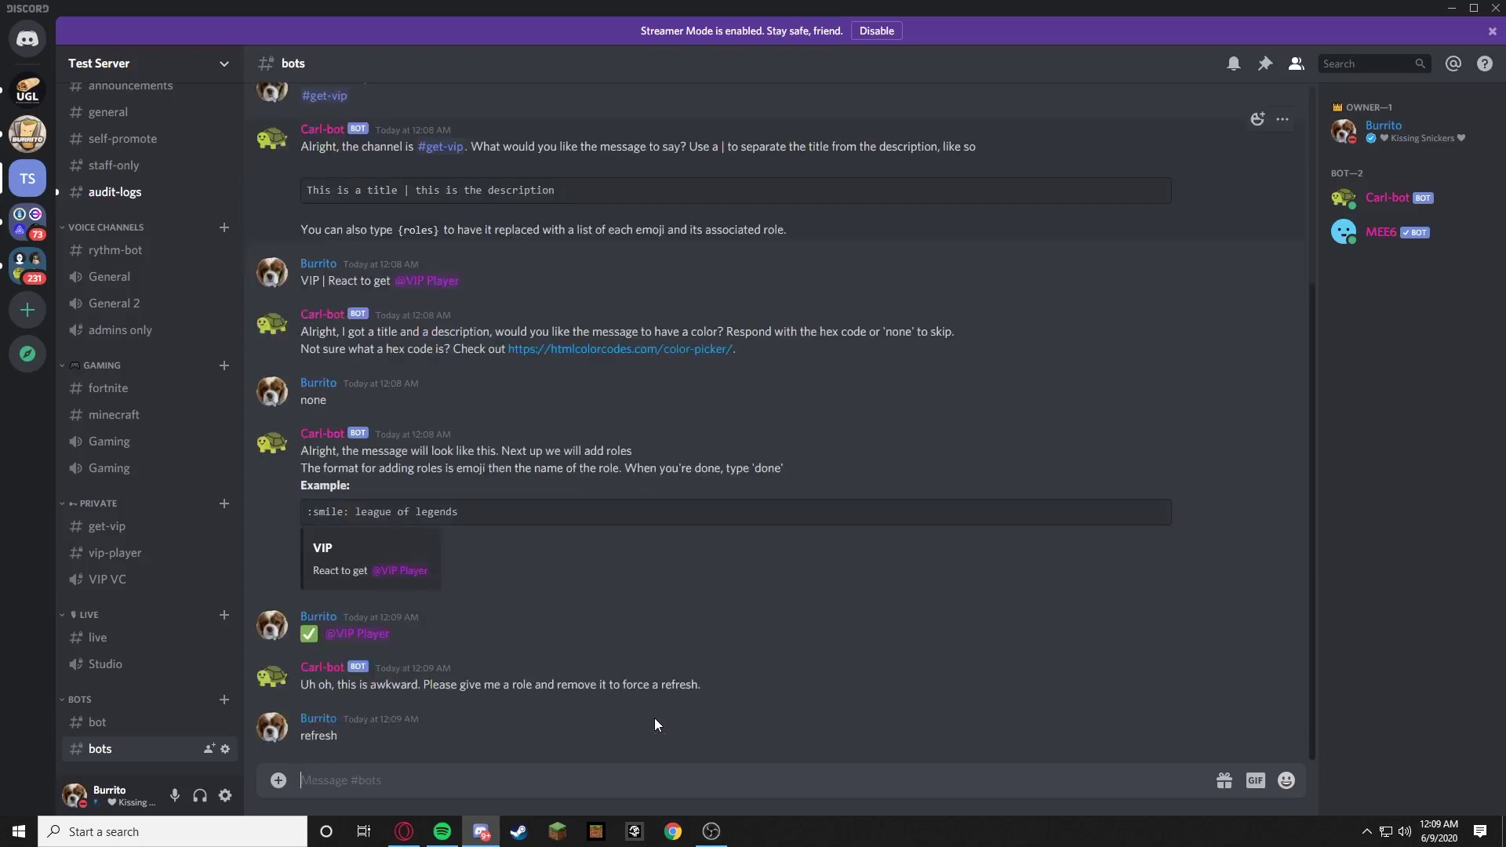
pyautogui.write('!rr setup')
pyautogui.press('Return')
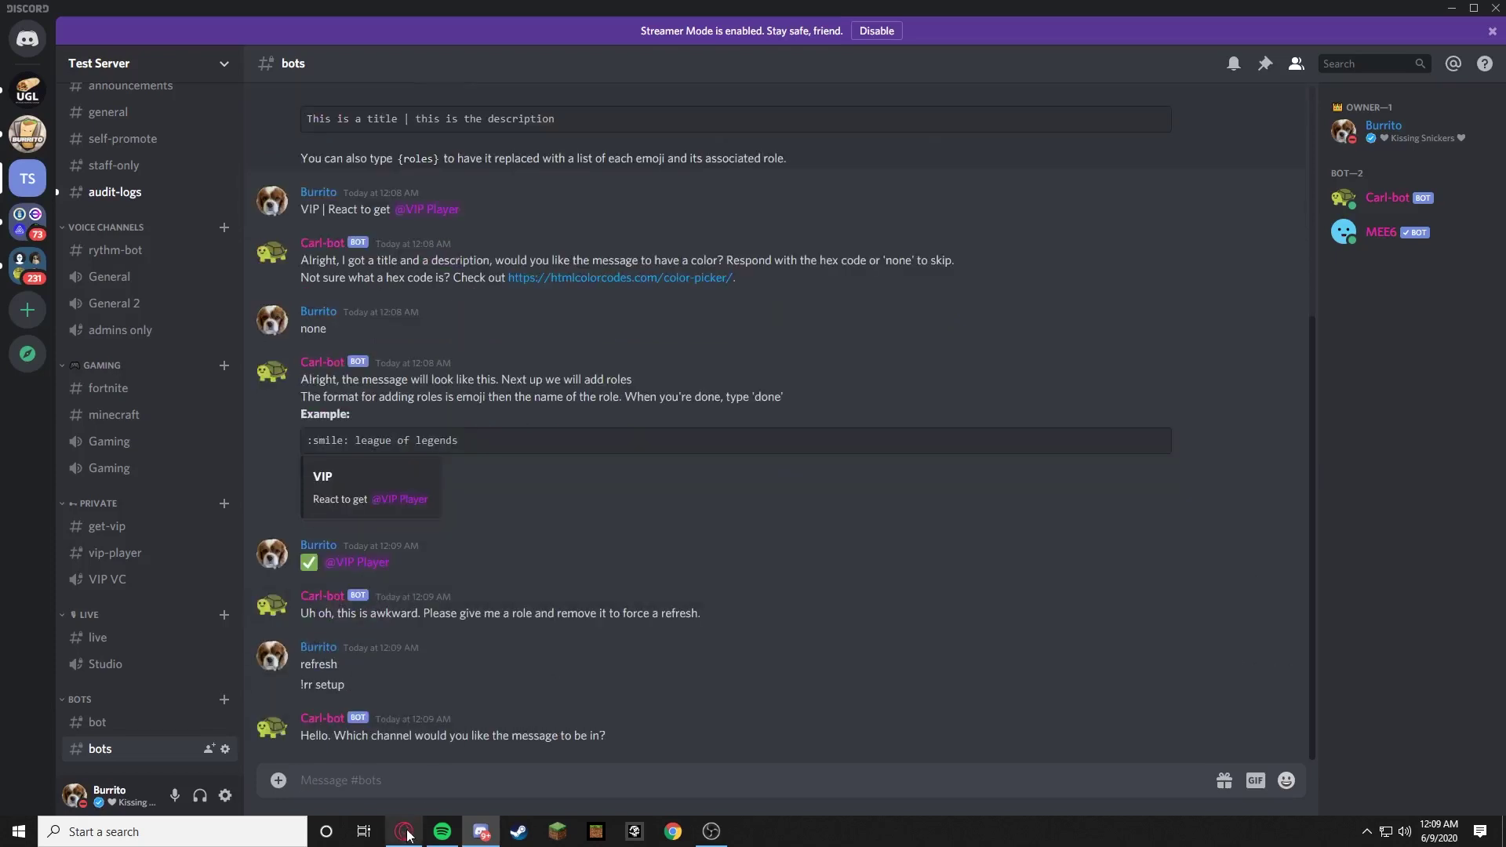
# Answer Carl-bot's channel question with #get-vip for the reaction role message
pyautogui.write('#')
pyautogui.click(316, 693)
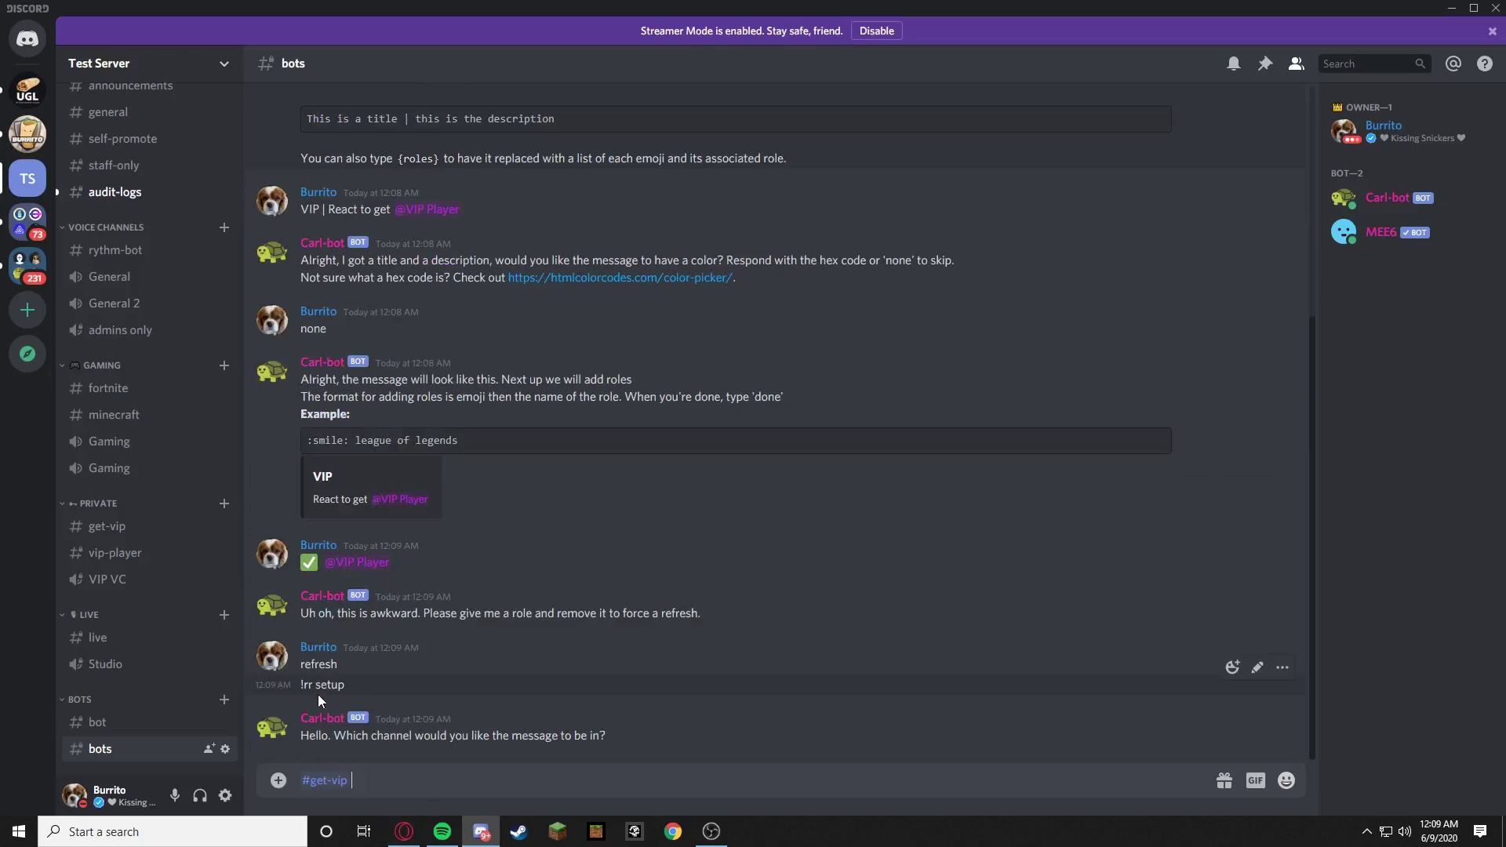
pyautogui.press('Return')
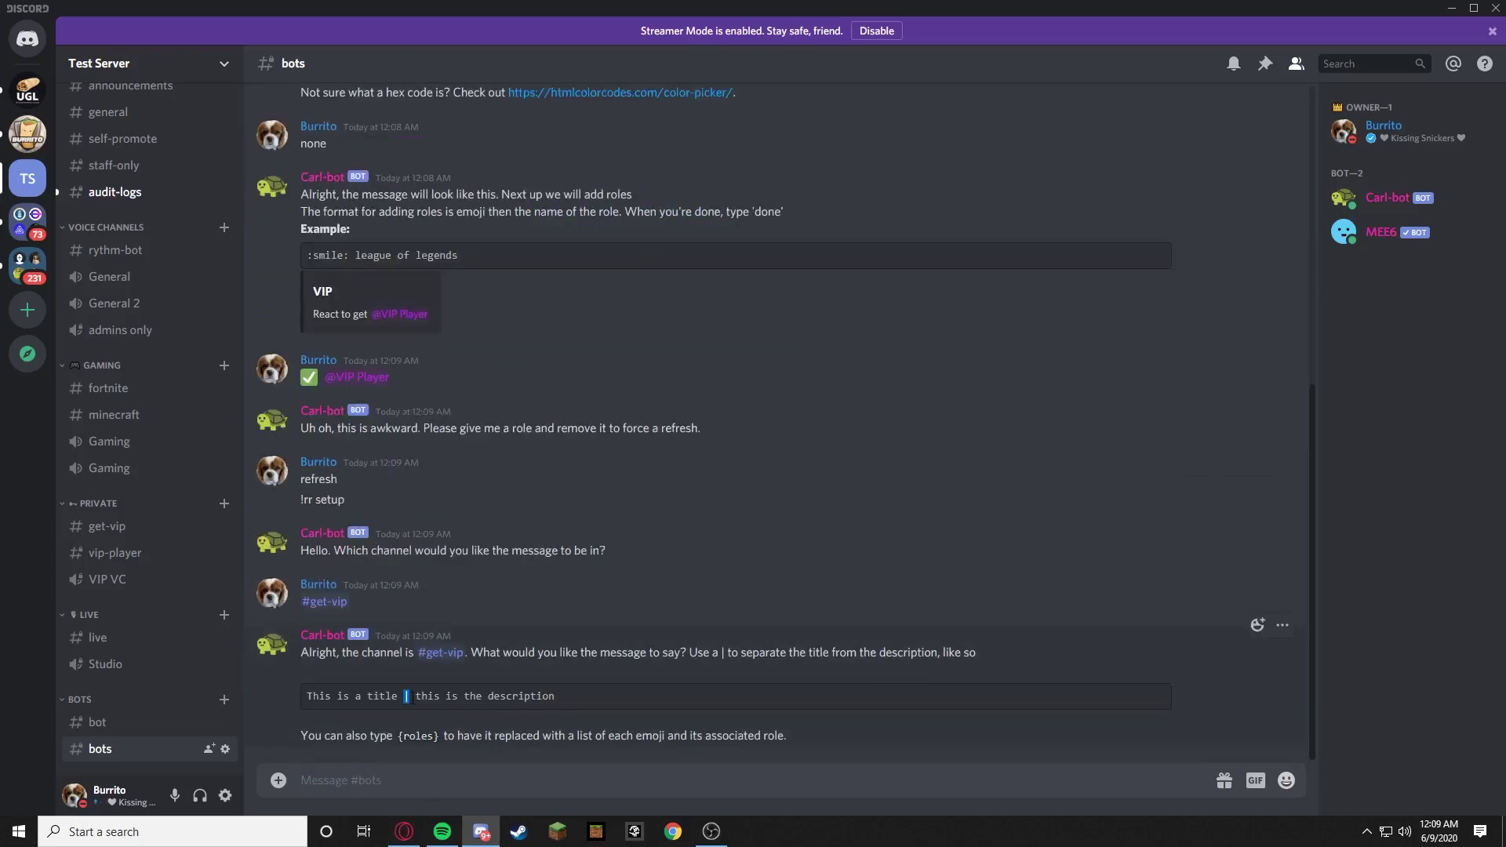
pyautogui.rightClick(405, 697)
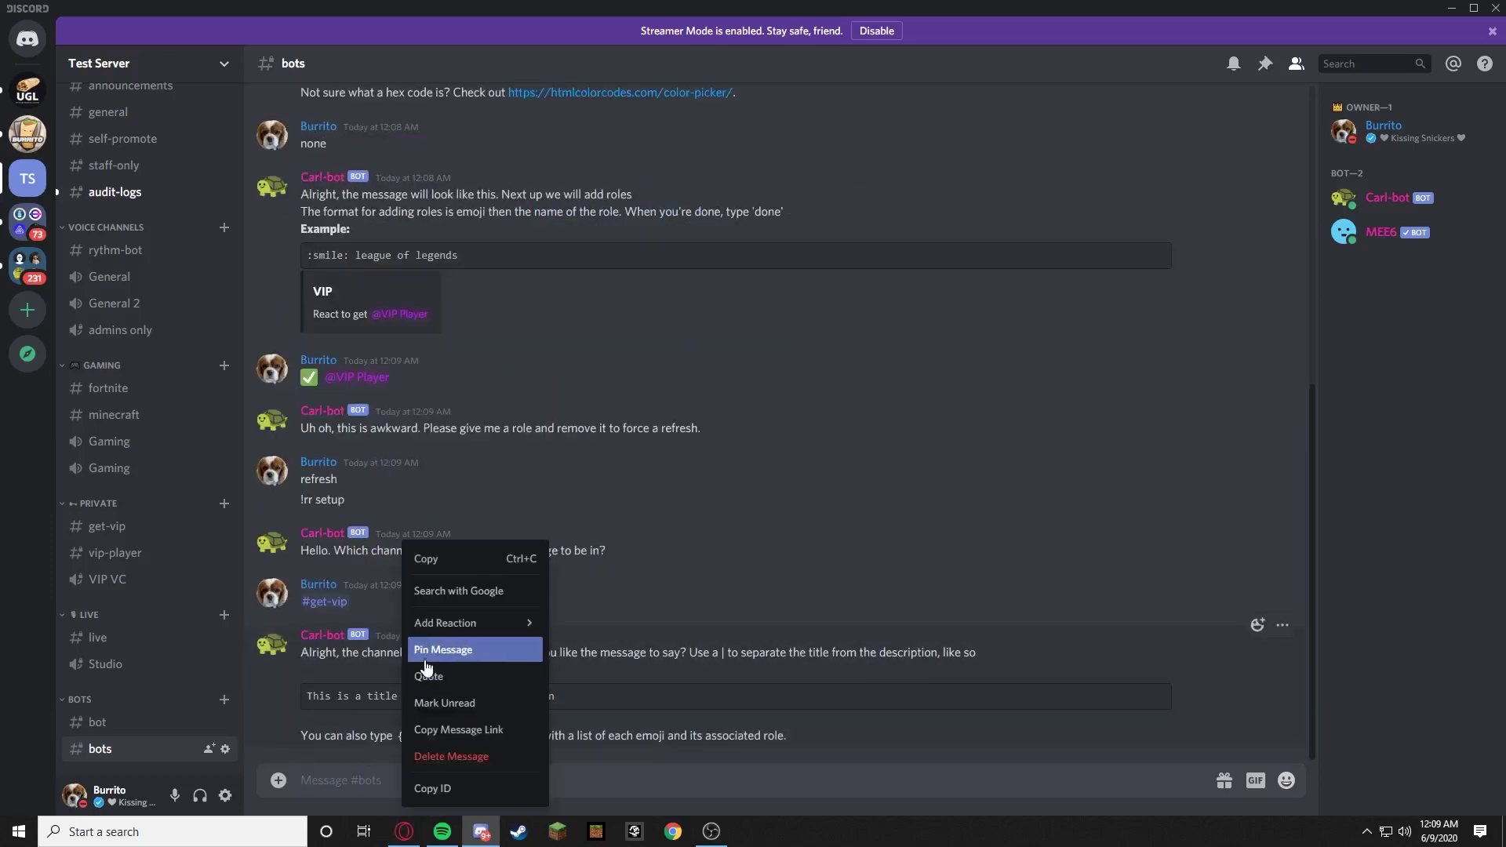
pyautogui.click(427, 563)
pyautogui.click(353, 779)
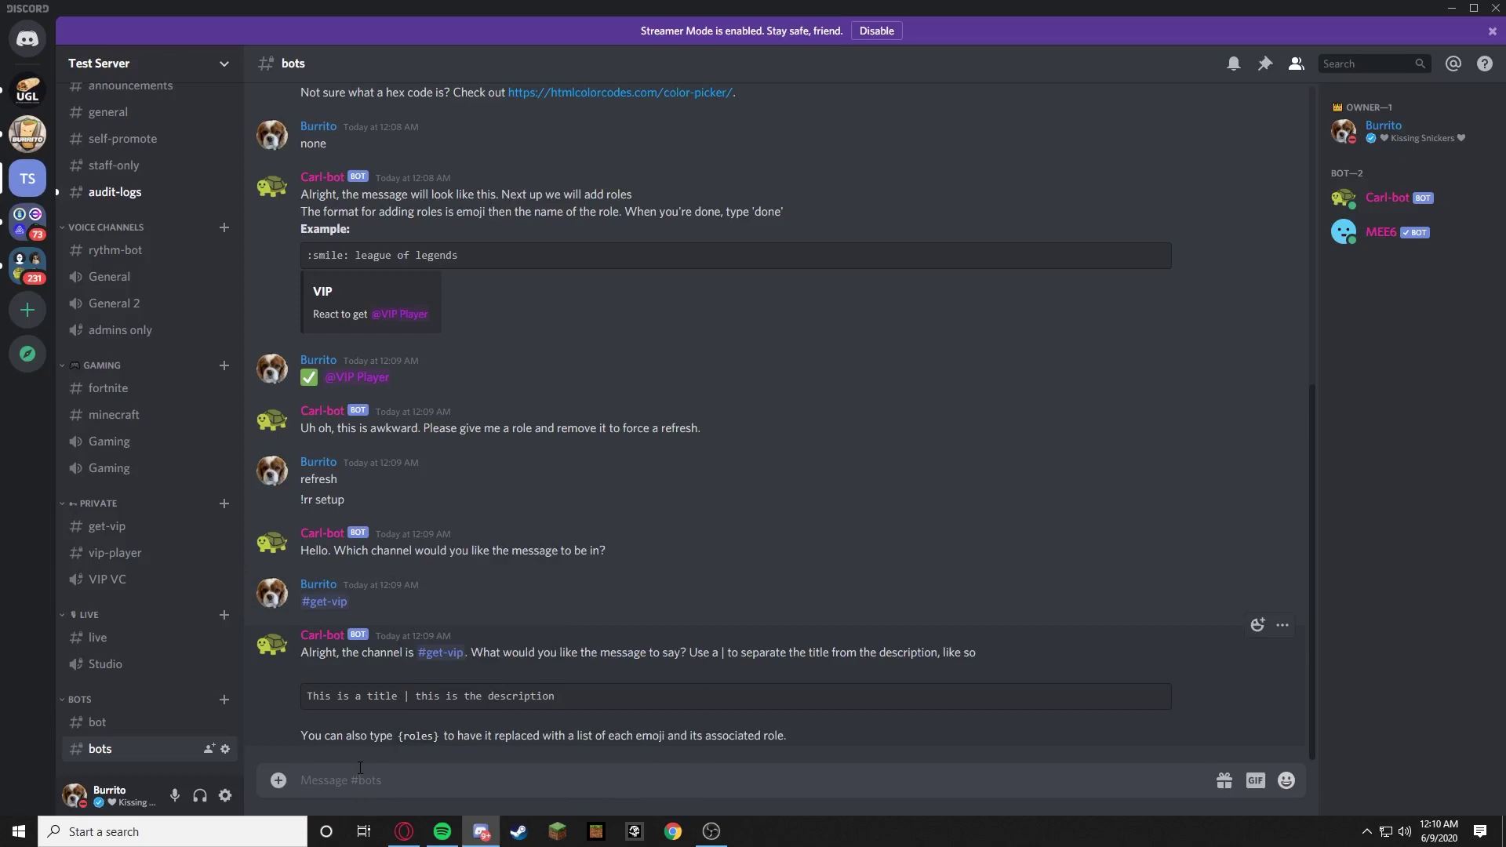
pyautogui.write('VIPS')
pyautogui.rightClick(359, 773)
pyautogui.click(397, 755)
pyautogui.write('REACT TO GET @v')
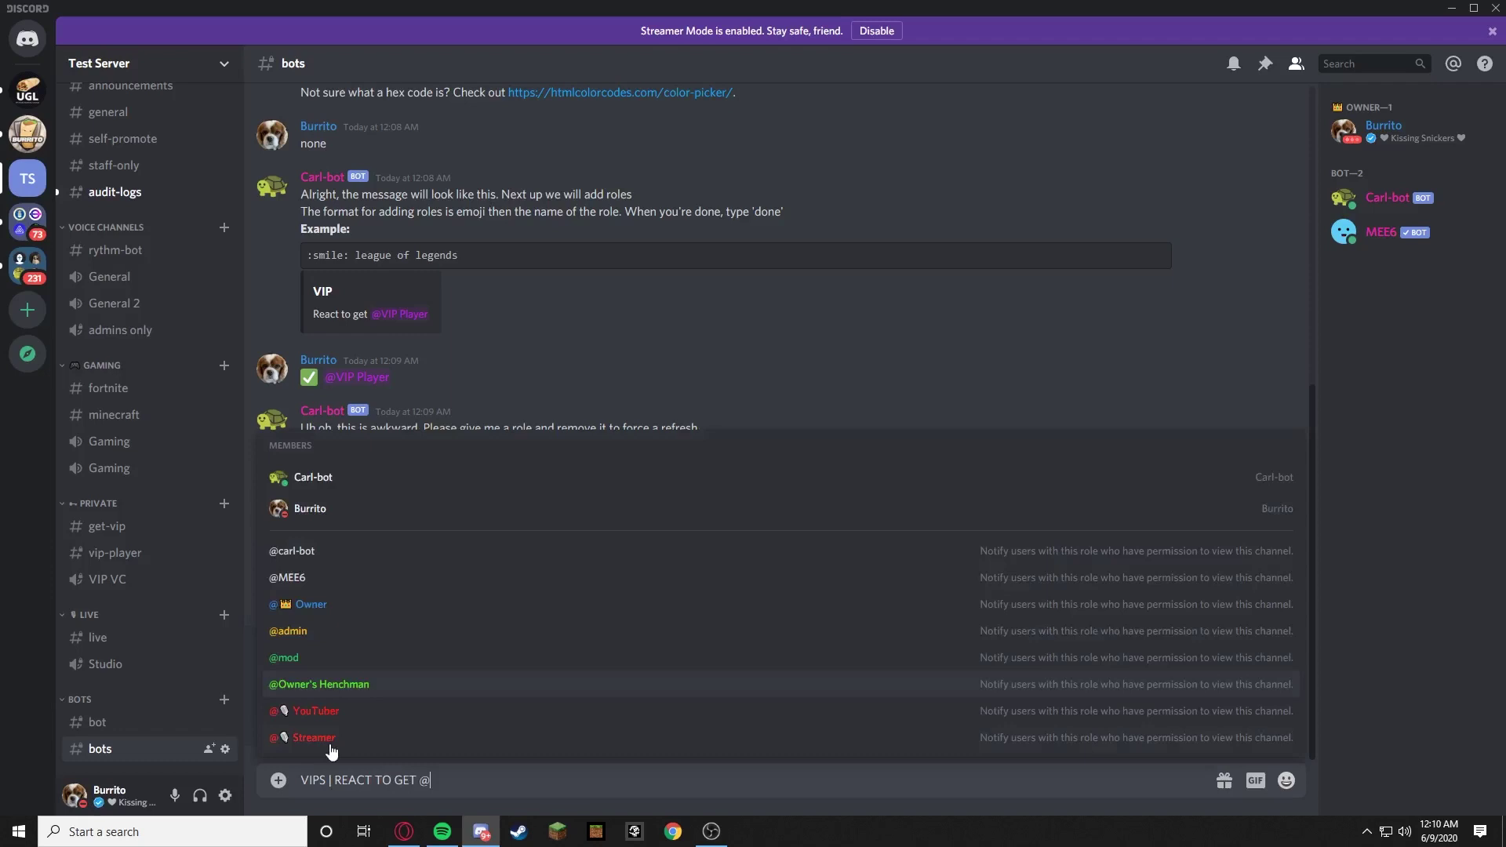
pyautogui.click(354, 706)
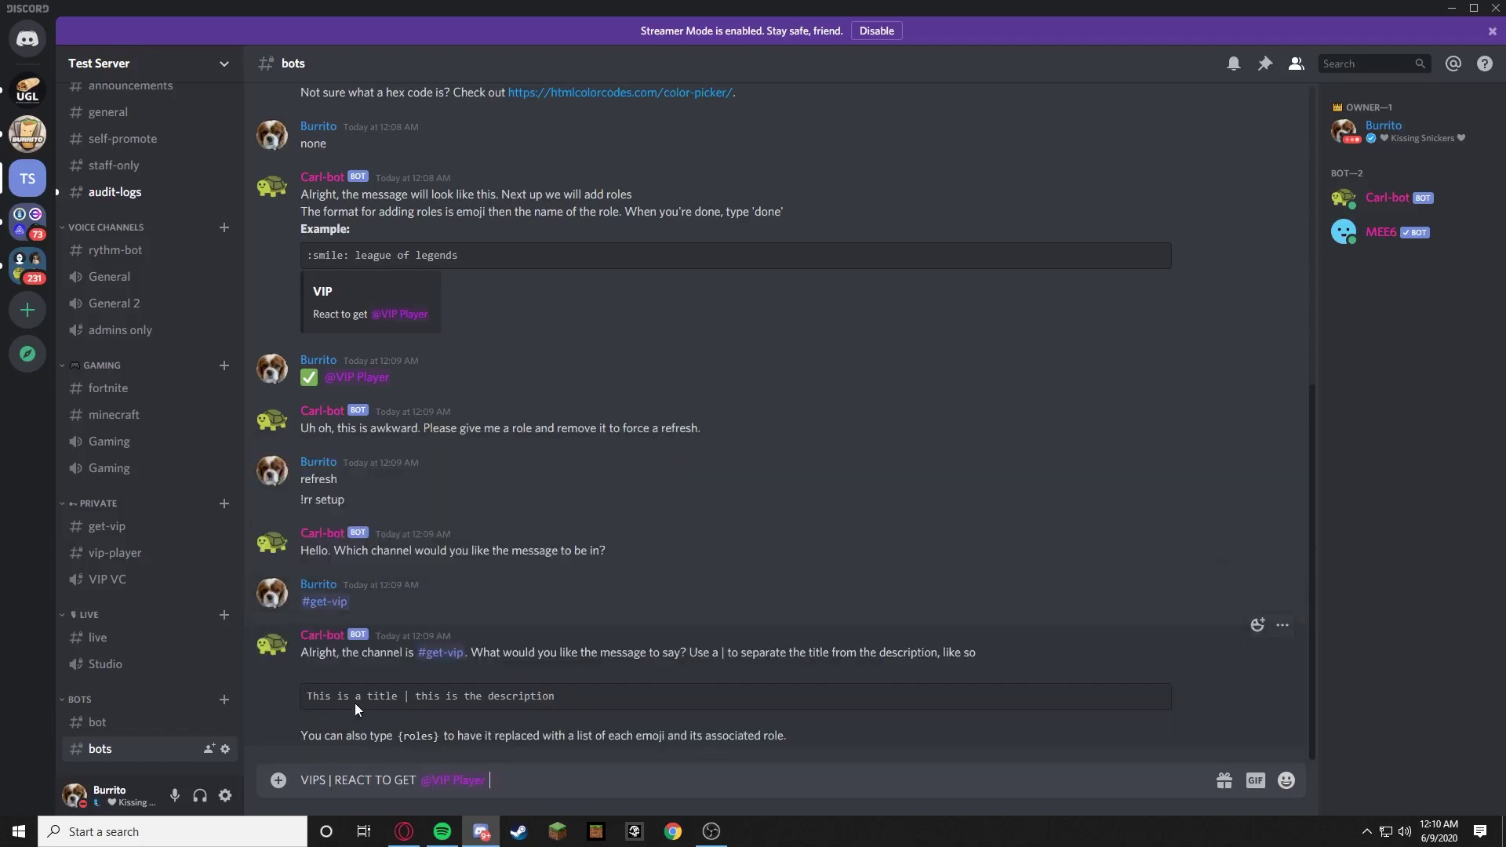
pyautogui.press('Return')
pyautogui.write('\\')
pyautogui.press('BackSpace')
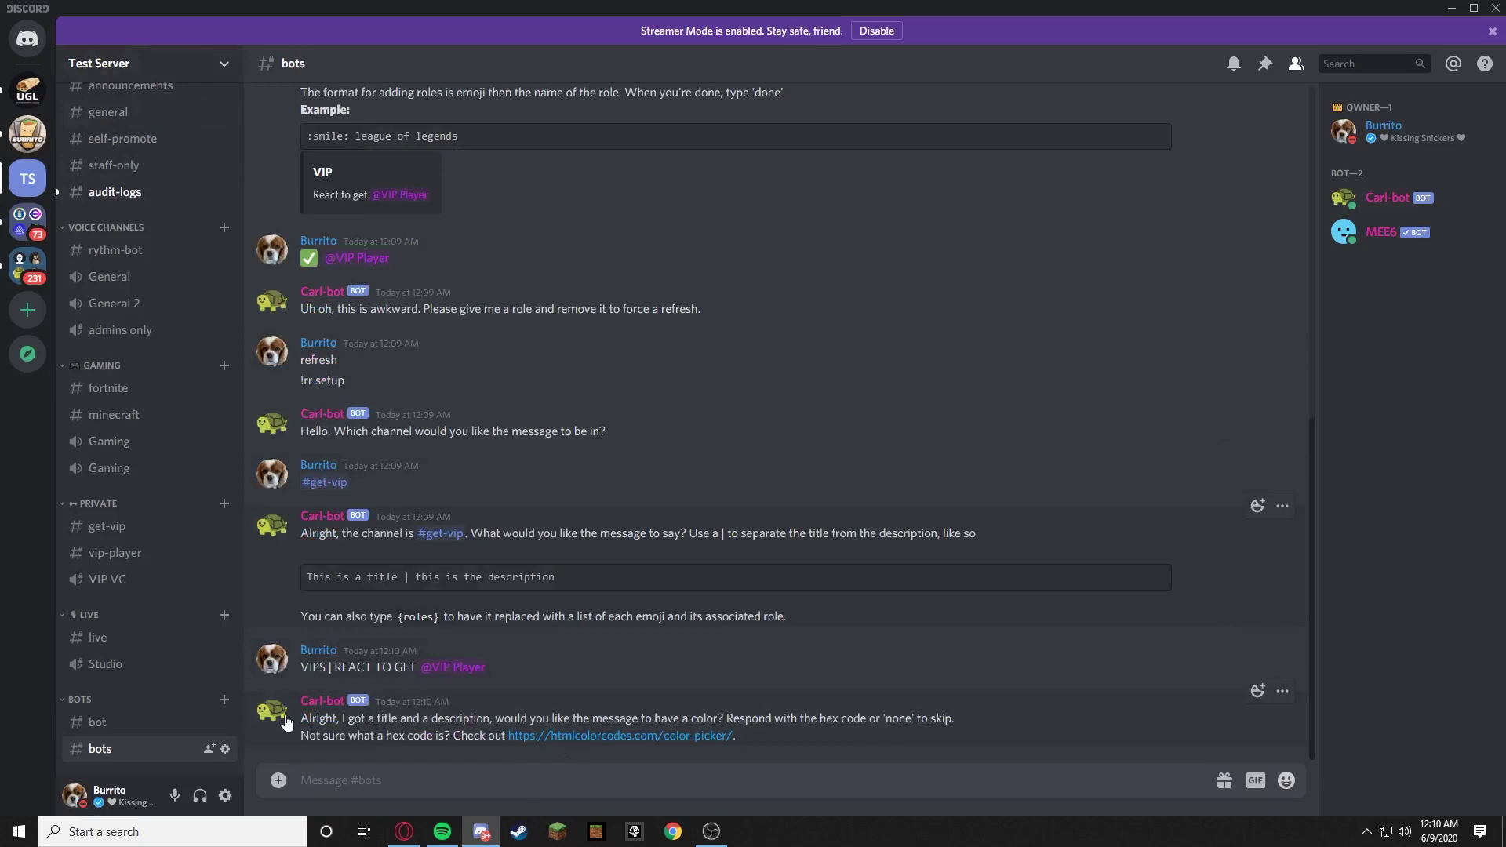
# Skip the message color by replying "none" to Carl-bot
pyautogui.click(337, 719)
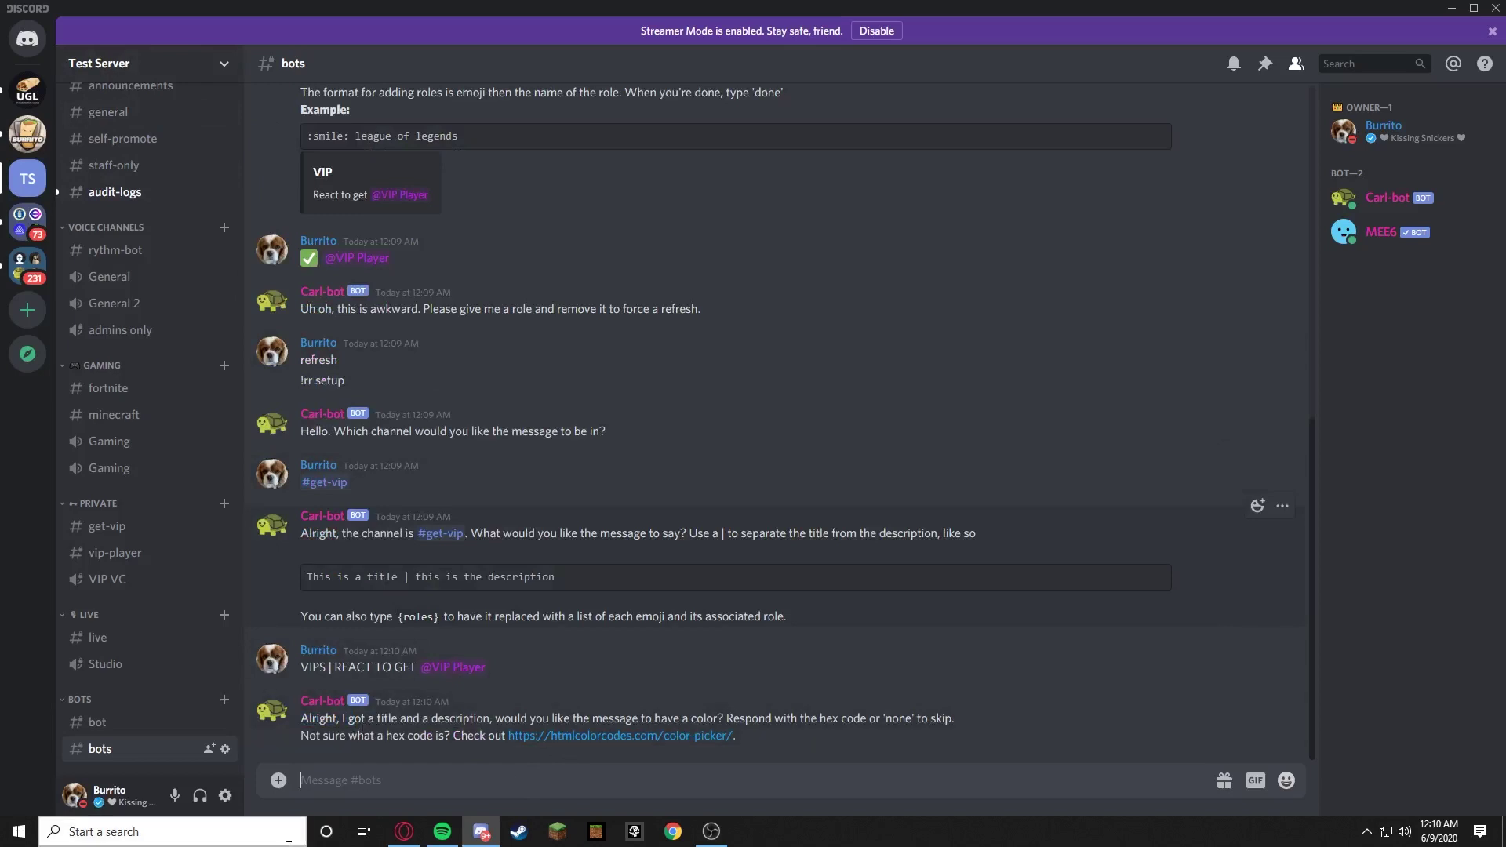
pyautogui.write('none')
pyautogui.press('Return')
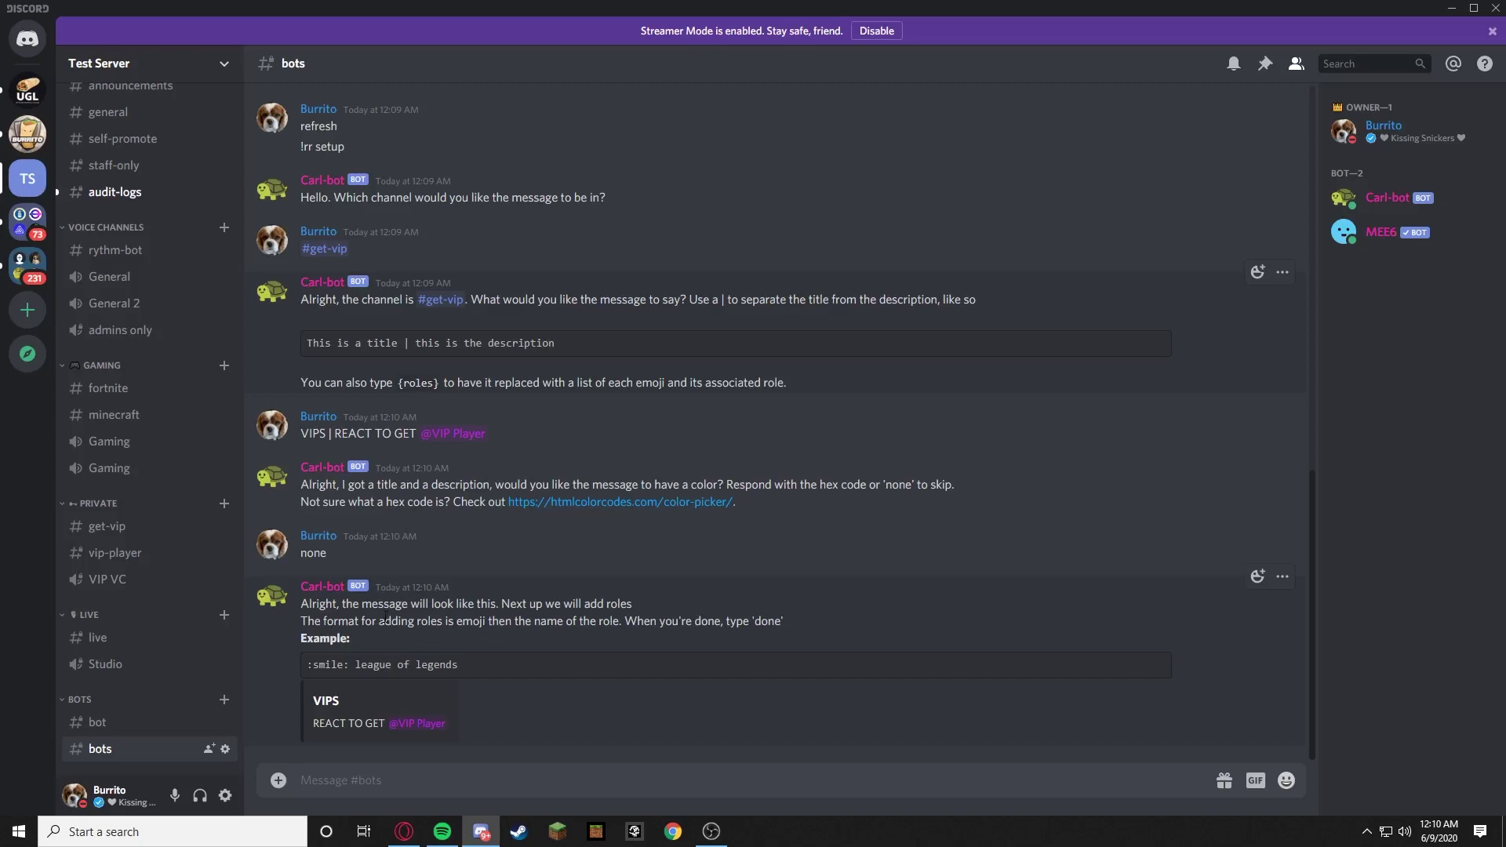
pyautogui.moveTo(503, 625); pyautogui.dragTo(595, 625)
pyautogui.click(382, 784)
pyautogui.write(':whiute')
pyautogui.press('BackSpace')
pyautogui.press('BackSpace')
pyautogui.press('BackSpace')
pyautogui.press('BackSpace')
pyautogui.press('BackSpace')
pyautogui.press('BackSpace')
pyautogui.write('burr')
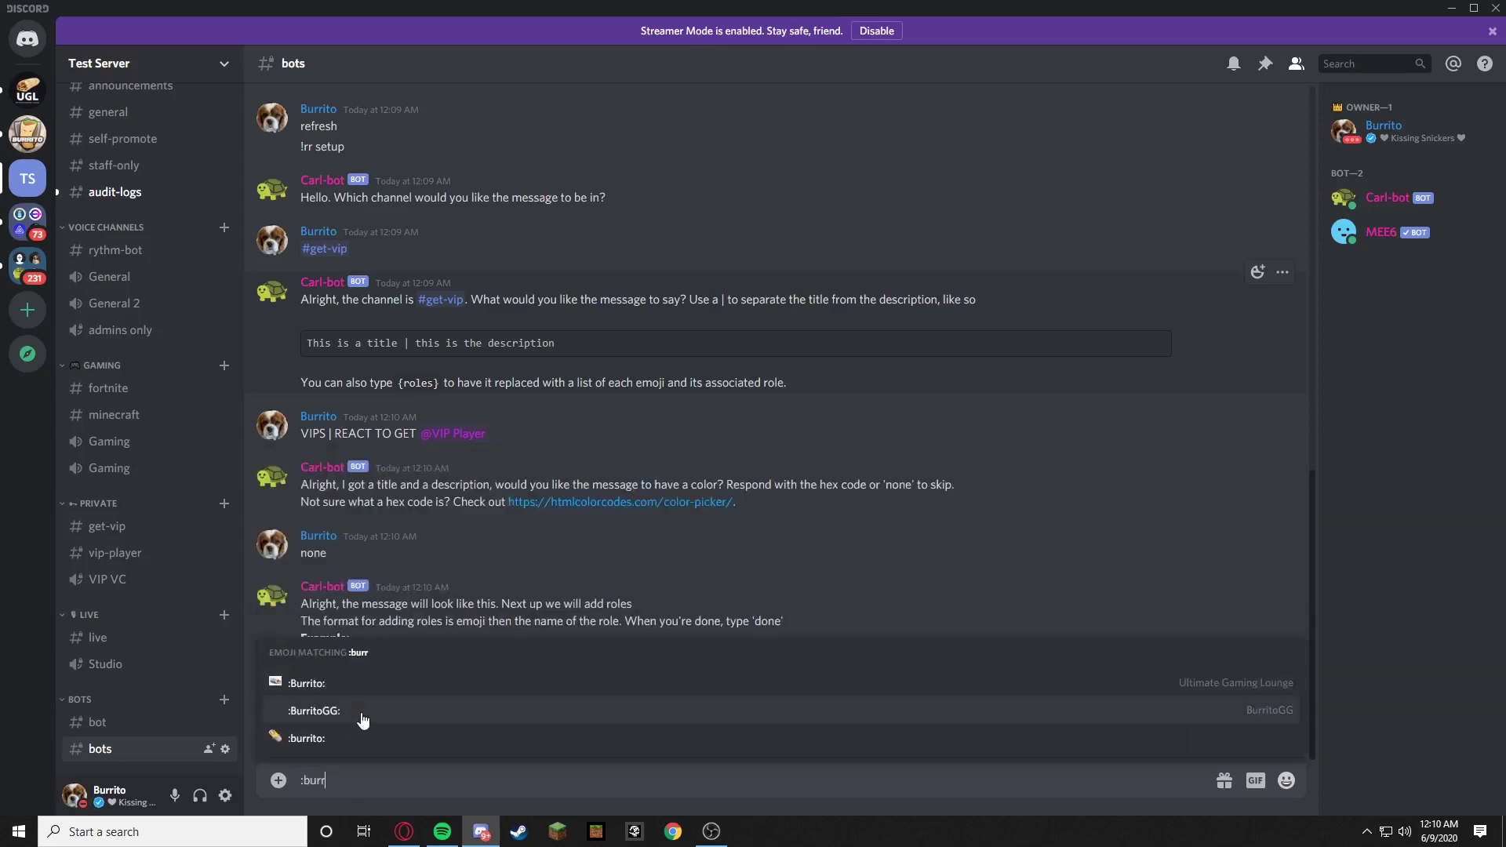
pyautogui.click(317, 737)
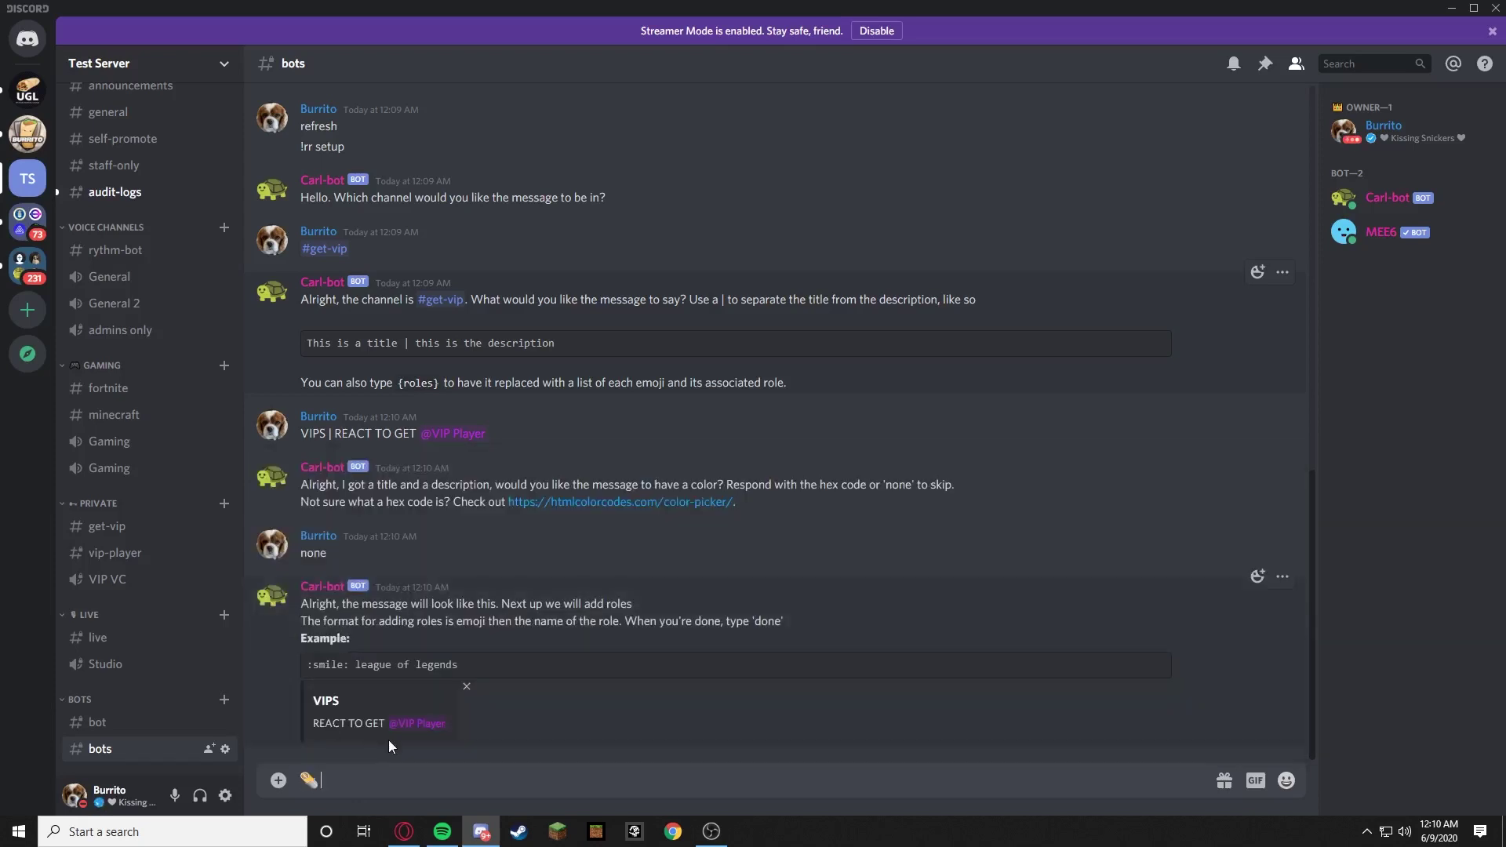
pyautogui.write('@')
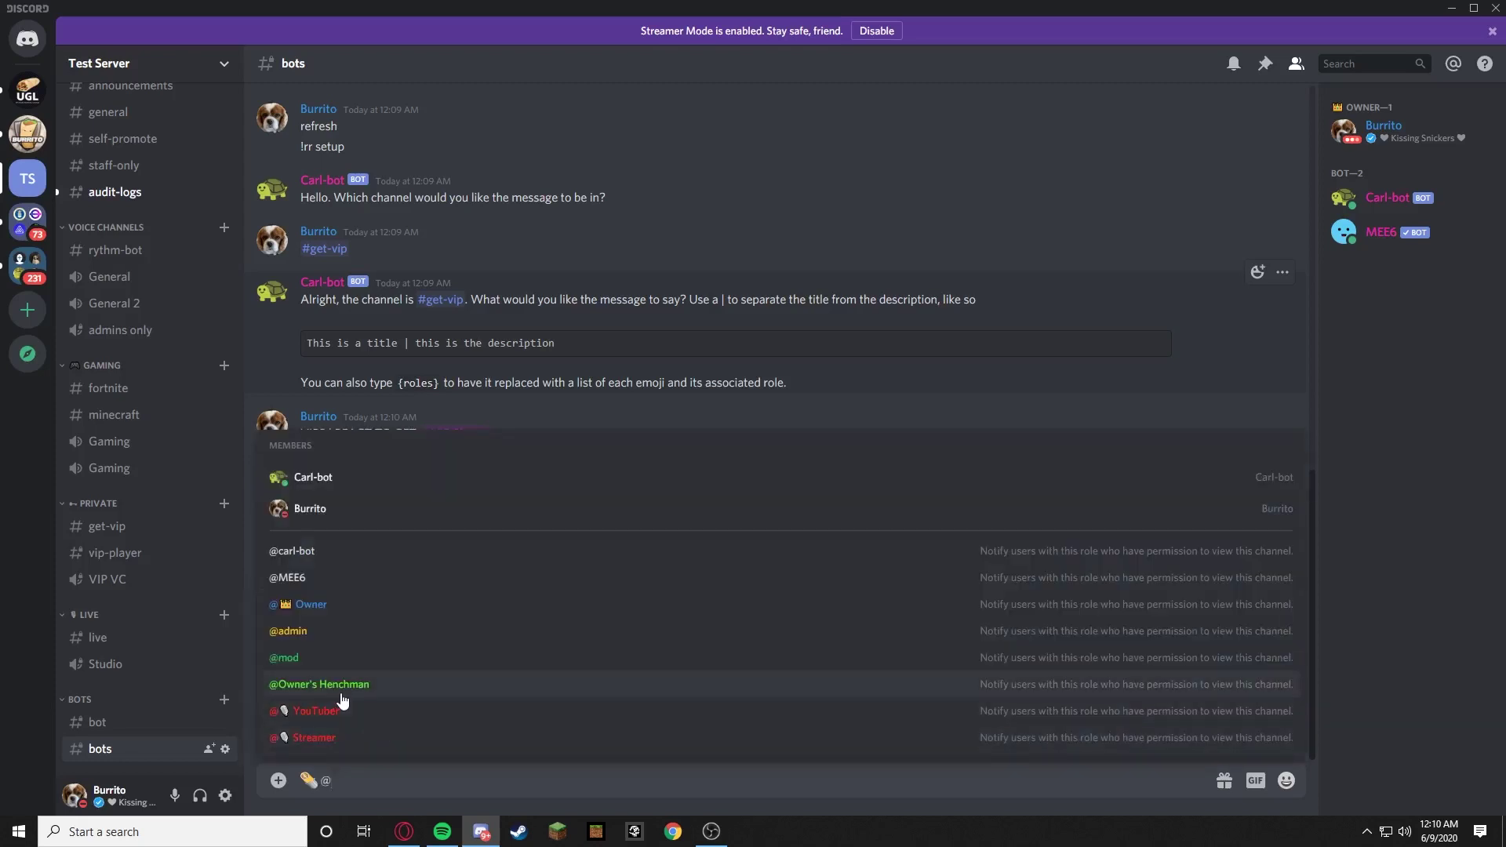
pyautogui.write('vip')
pyautogui.click(312, 708)
pyautogui.press('Return')
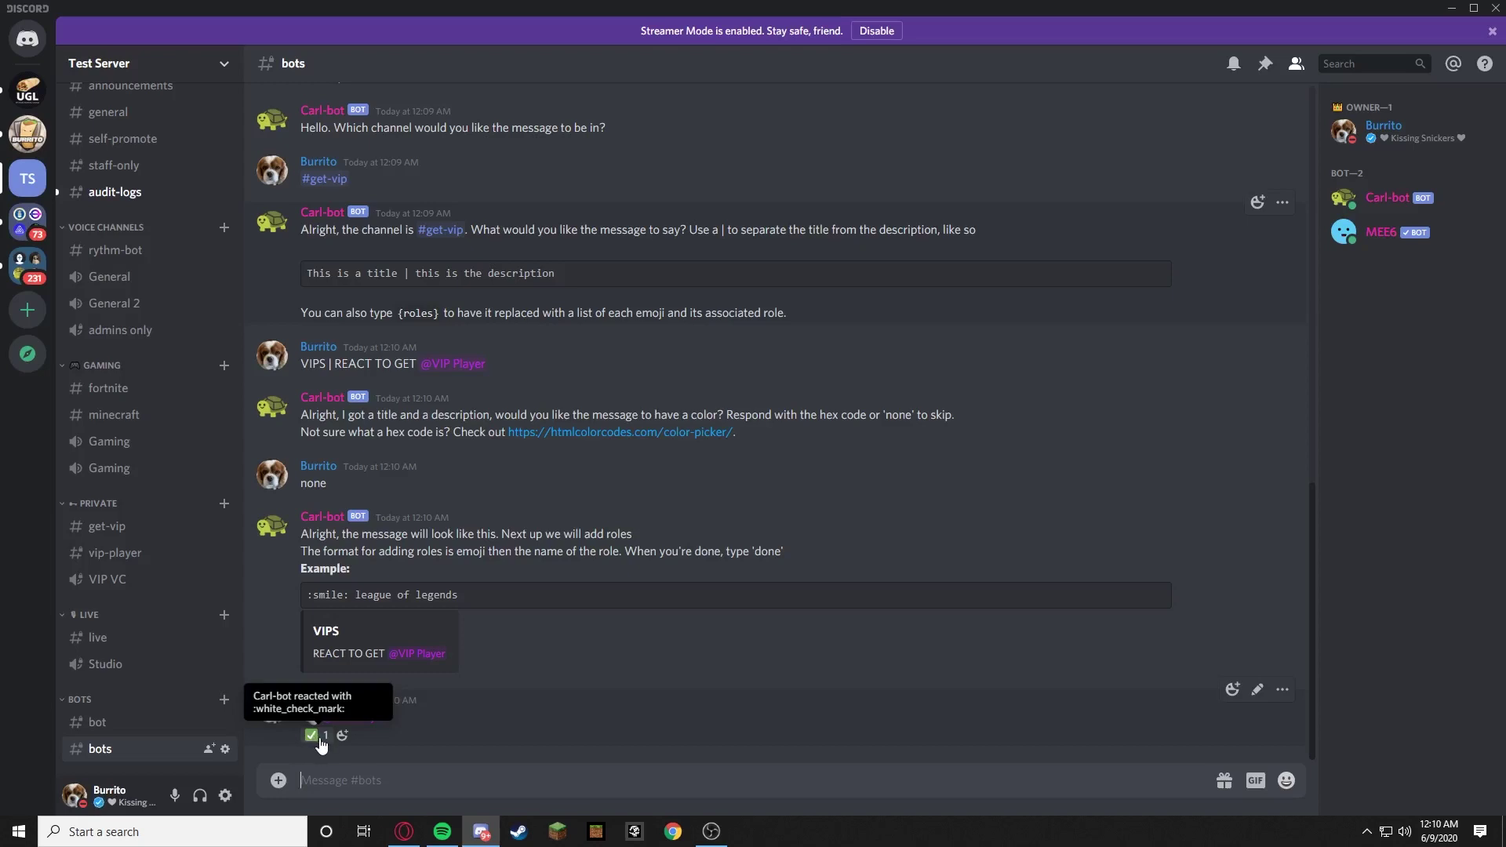
# Add to the check mark reaction on the emoji-role reply and finish the reaction role setup by replying "done"
pyautogui.click(310, 737)
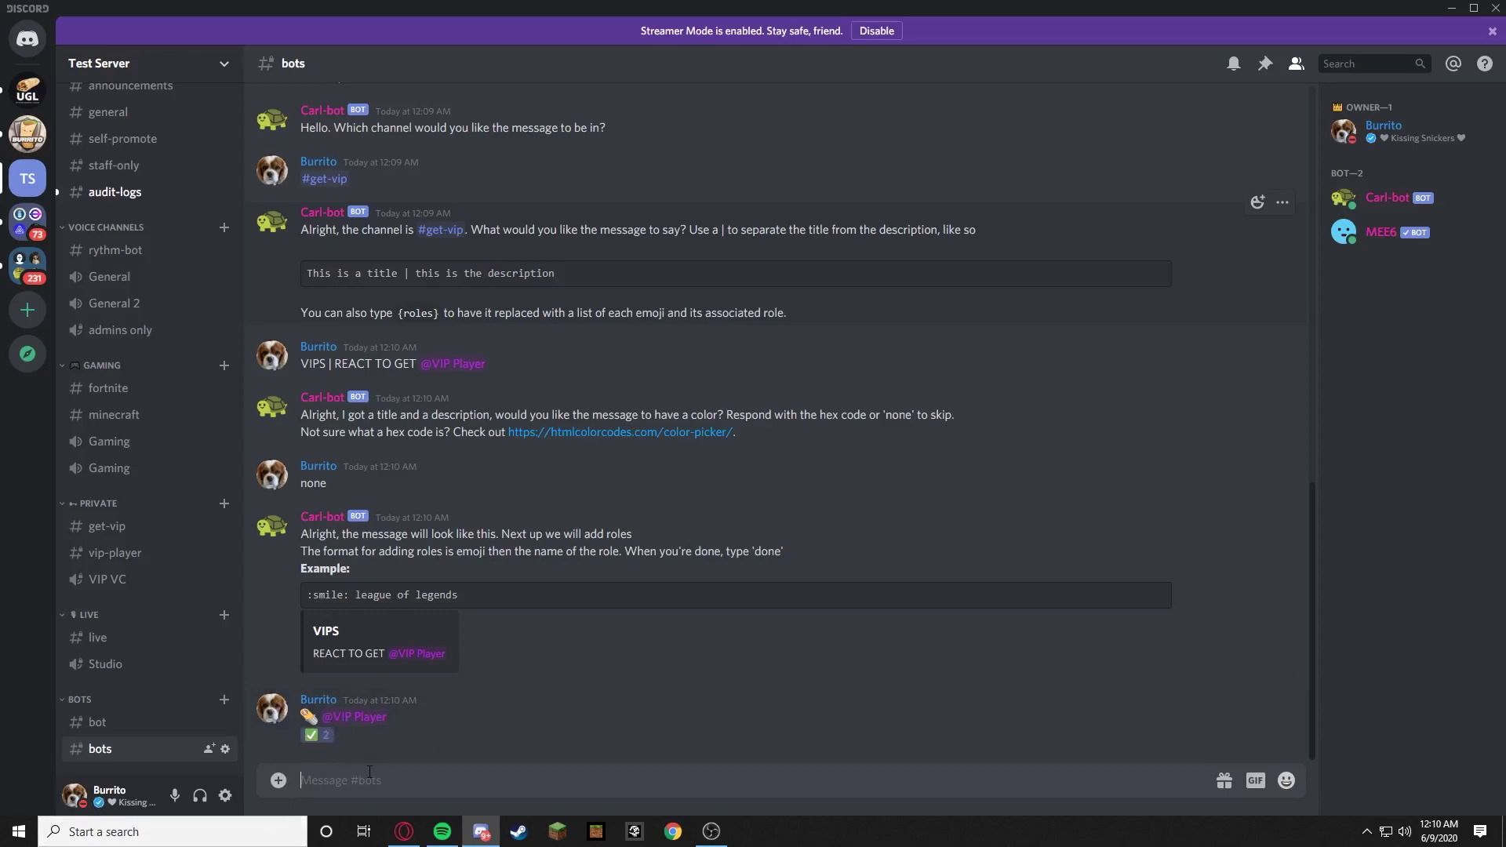
pyautogui.write('done\\')
pyautogui.press('Return')
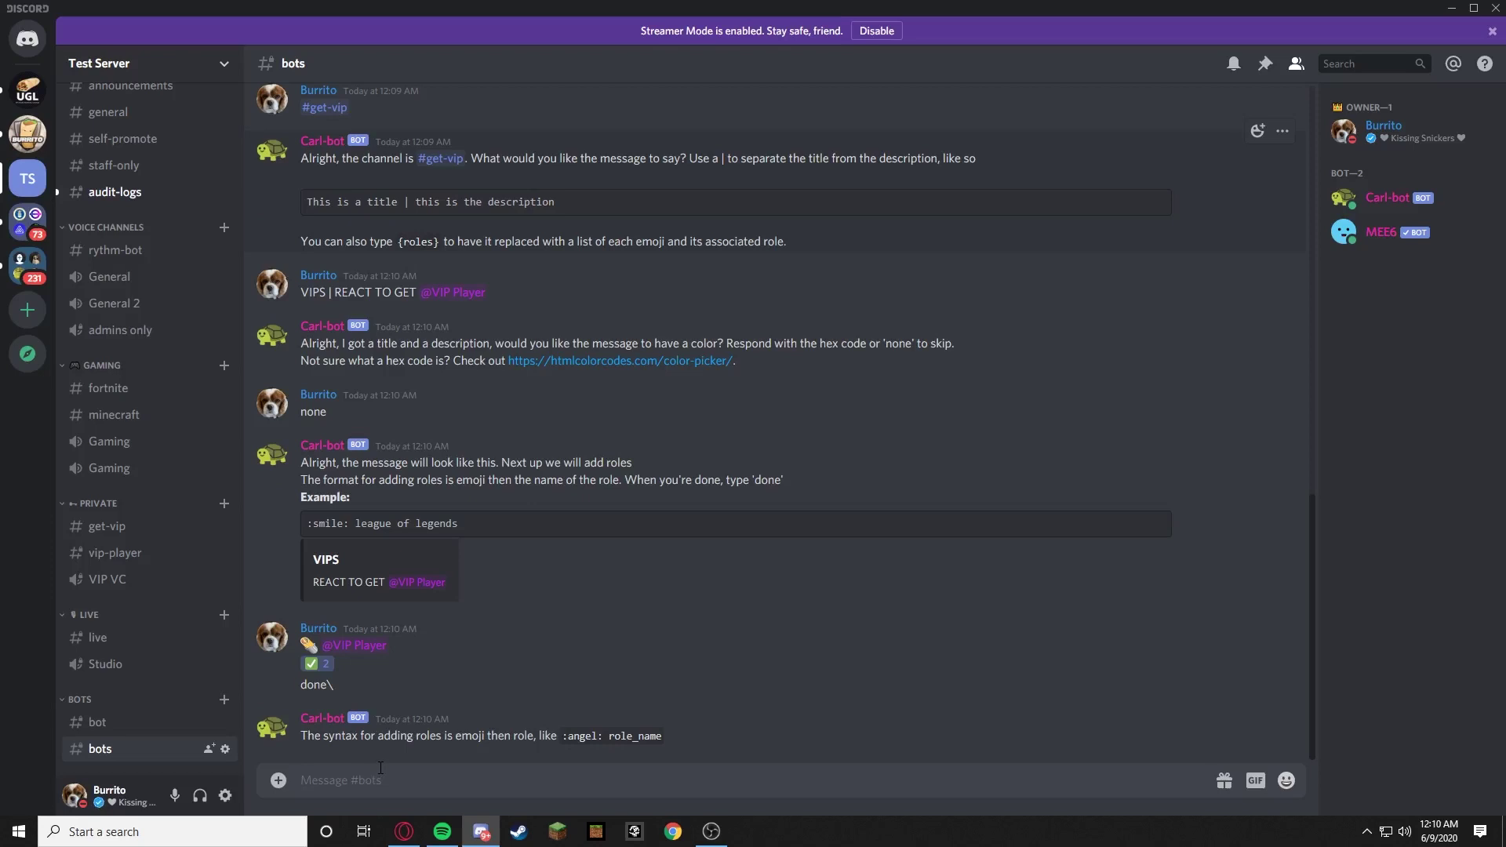
pyautogui.write('done')
pyautogui.press('Return')
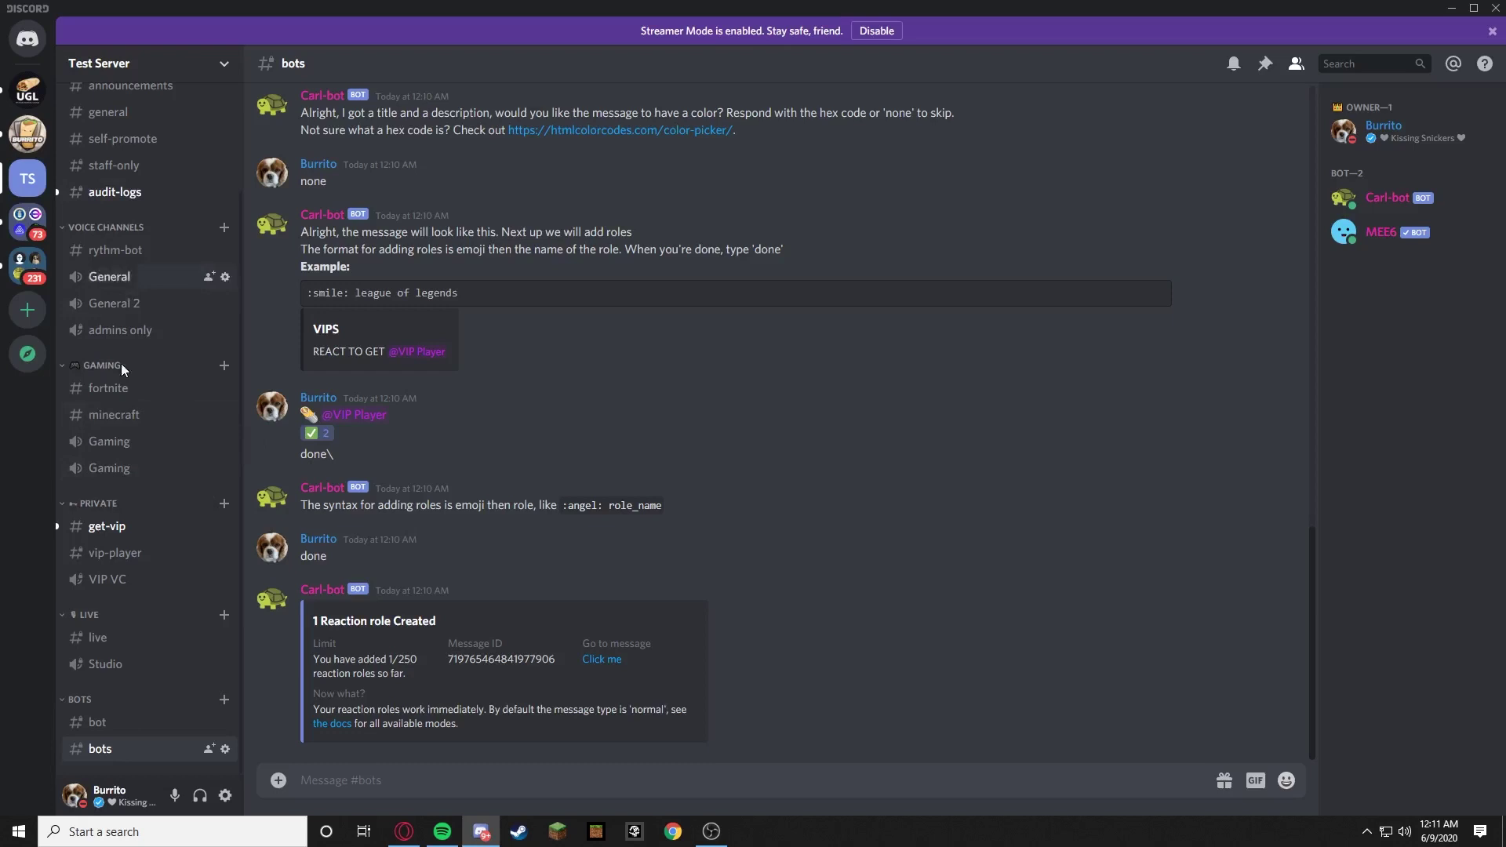
# React with the burrito emoji to the VIPS message in get-vip and test access to vip-player and VIP VC, leaving the voice call again
pyautogui.click(110, 527)
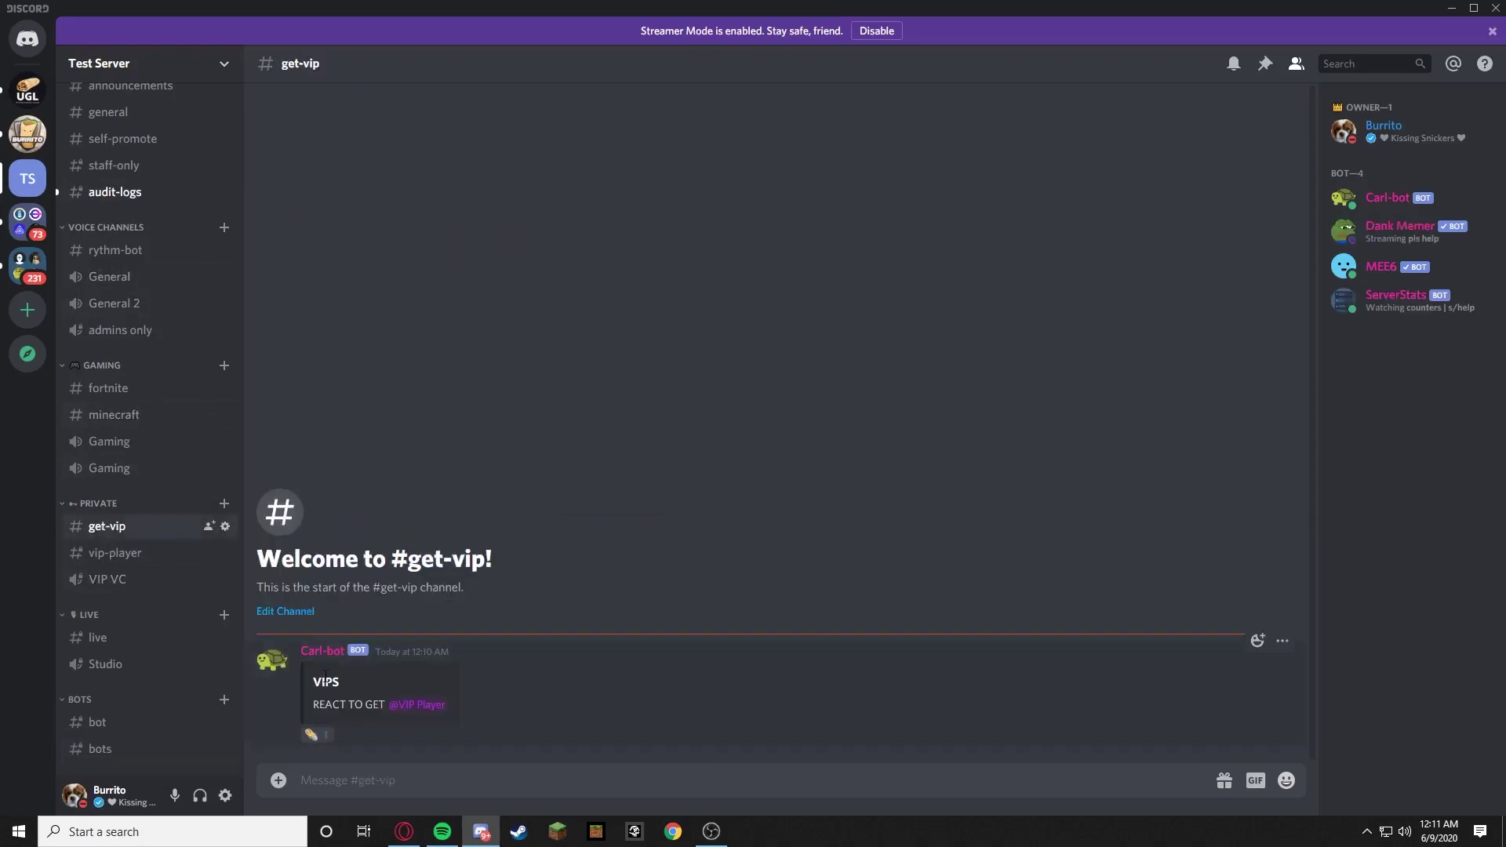
pyautogui.click(314, 735)
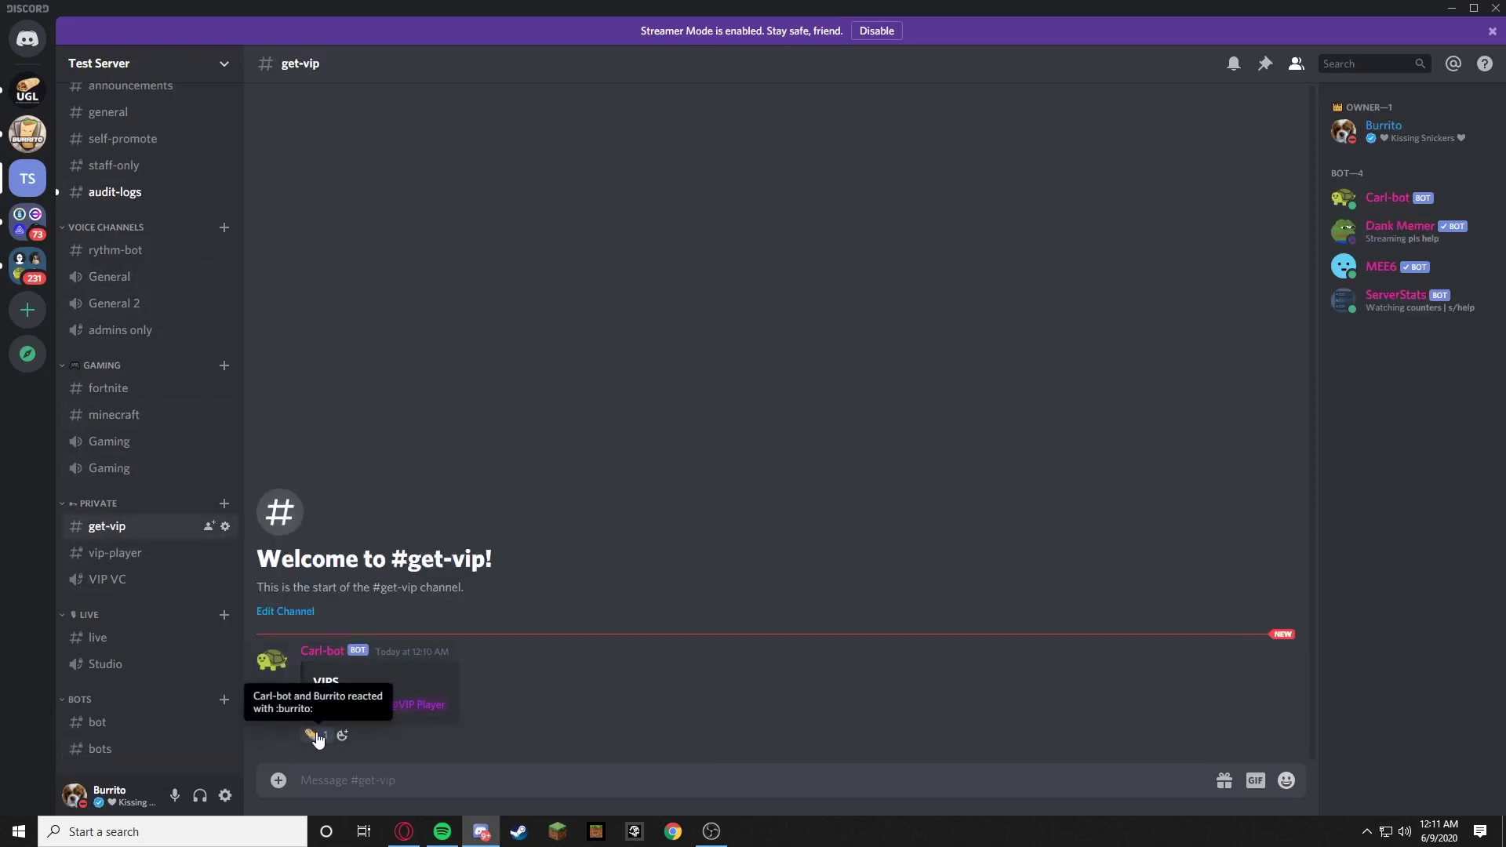
pyautogui.click(117, 553)
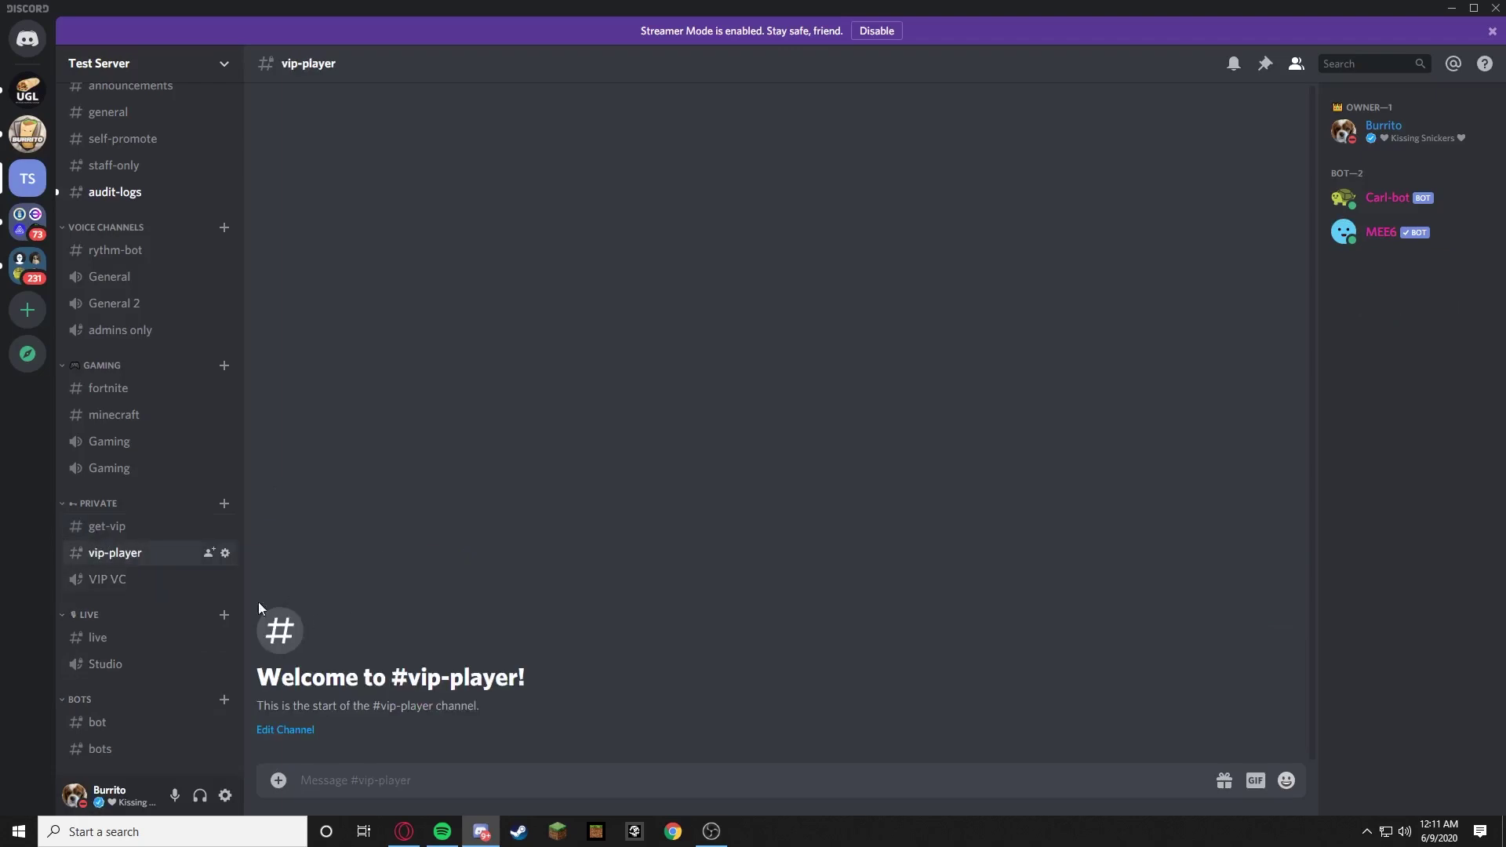
pyautogui.click(98, 579)
pyautogui.click(110, 529)
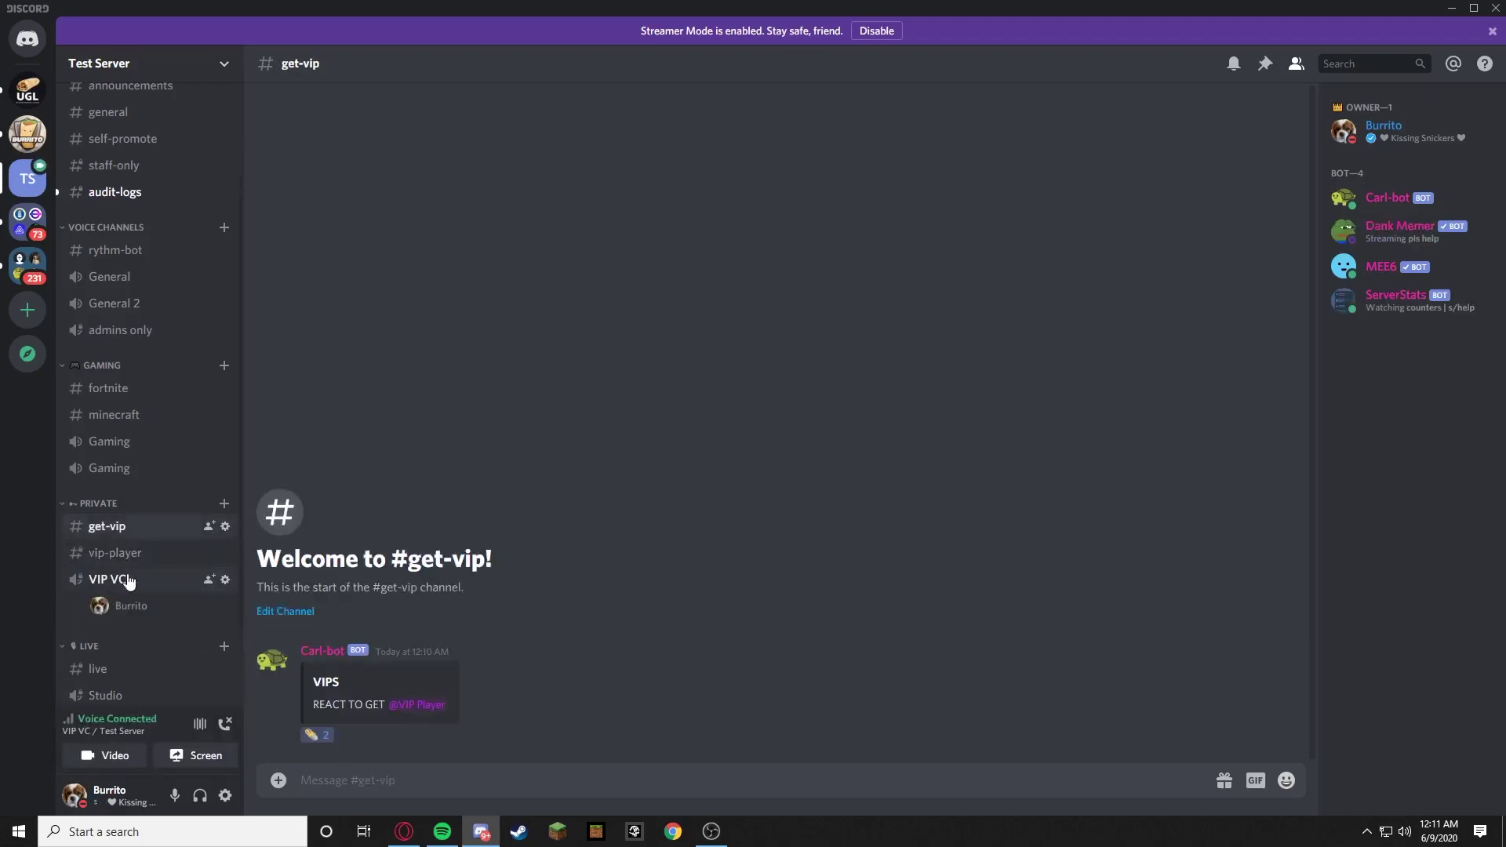
pyautogui.click(228, 726)
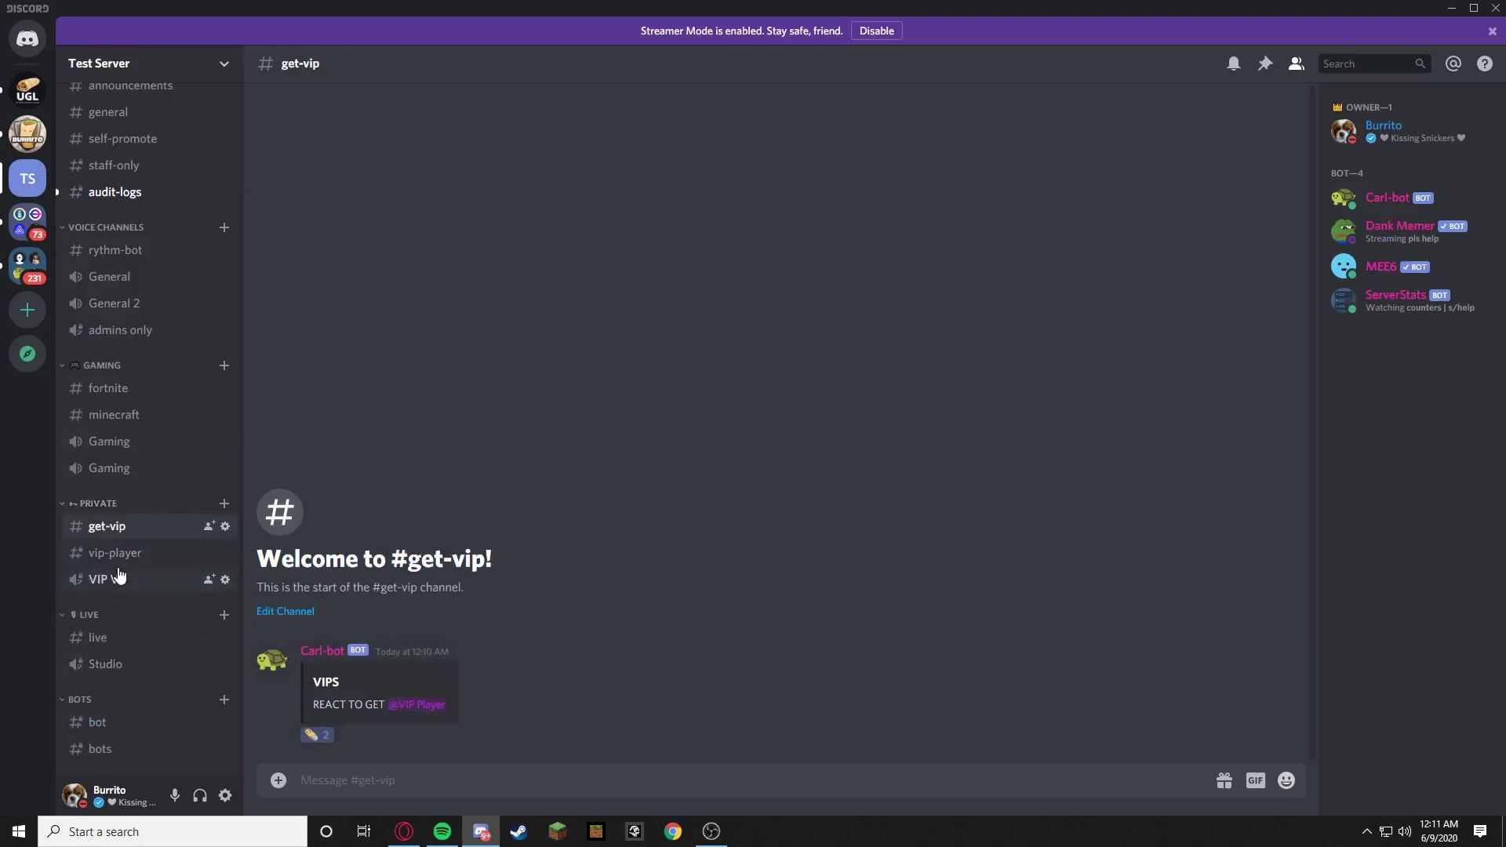
pyautogui.rightClick(164, 563)
pyautogui.click(203, 632)
pyautogui.click(441, 124)
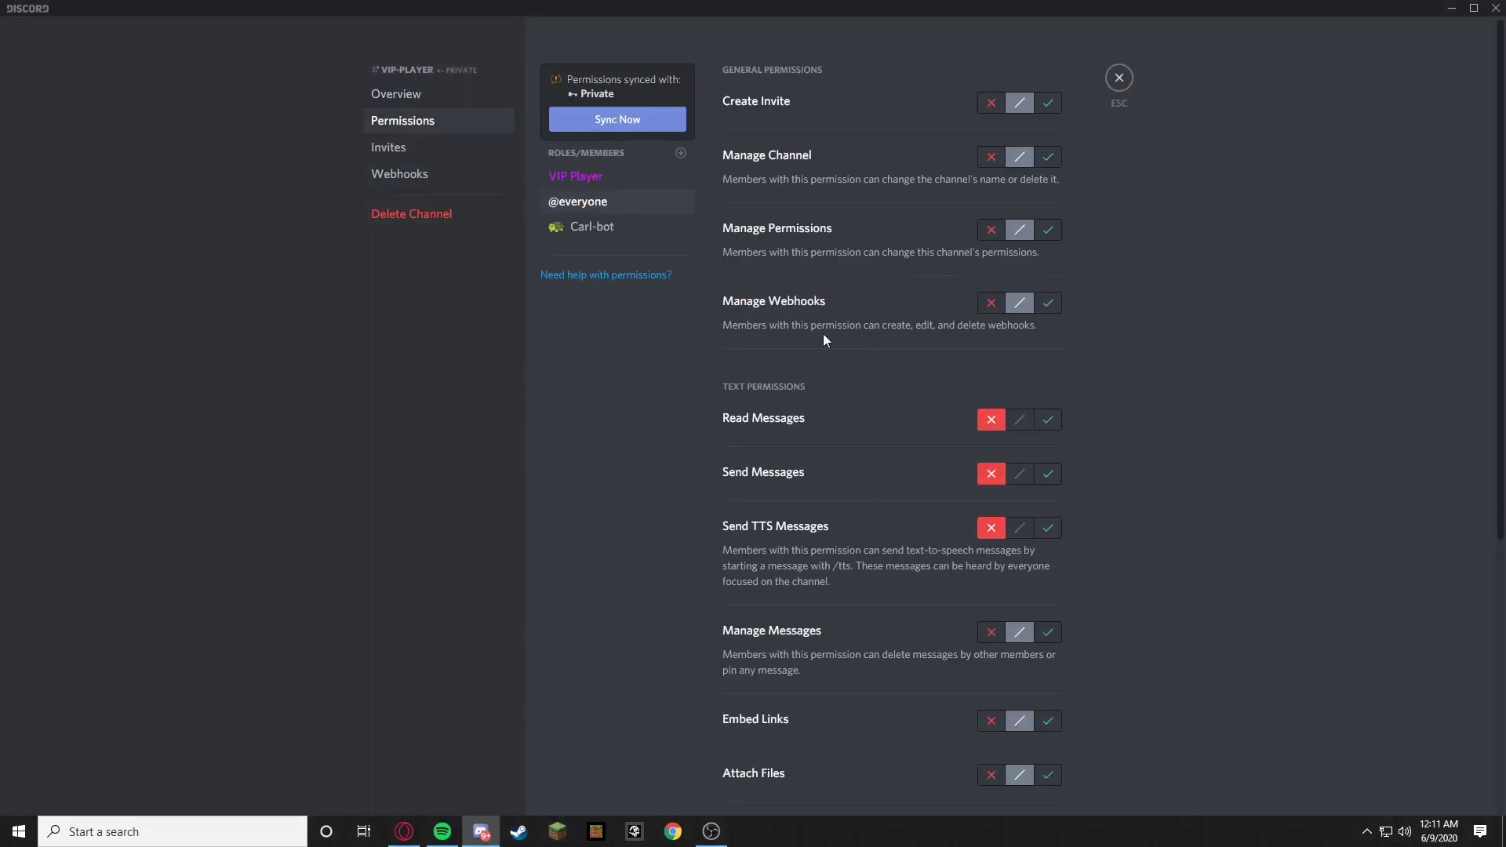
pyautogui.scroll(-4, 823, 356)
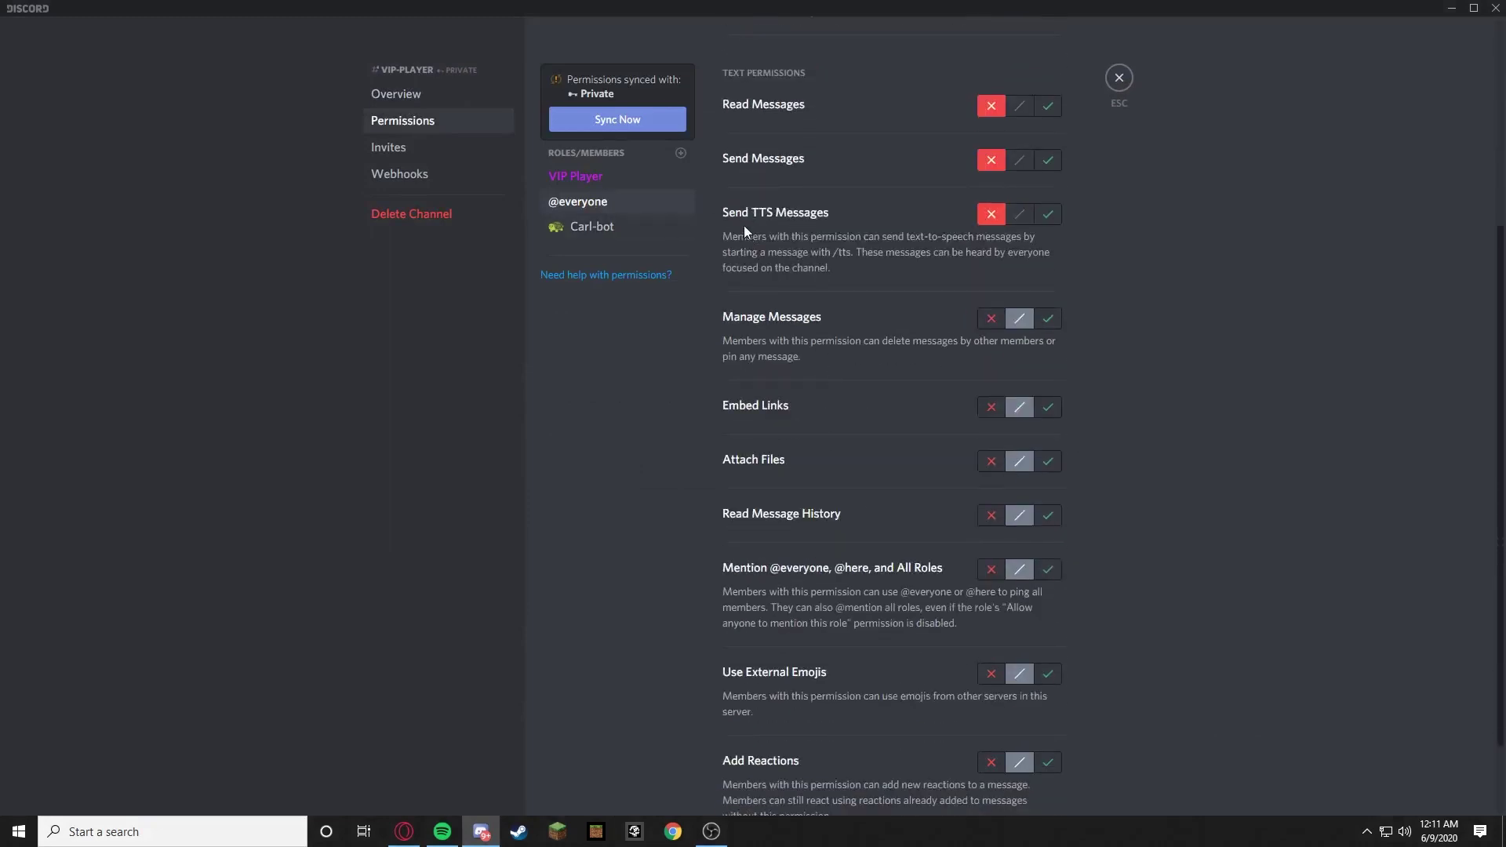
pyautogui.scroll(1, 924, 229)
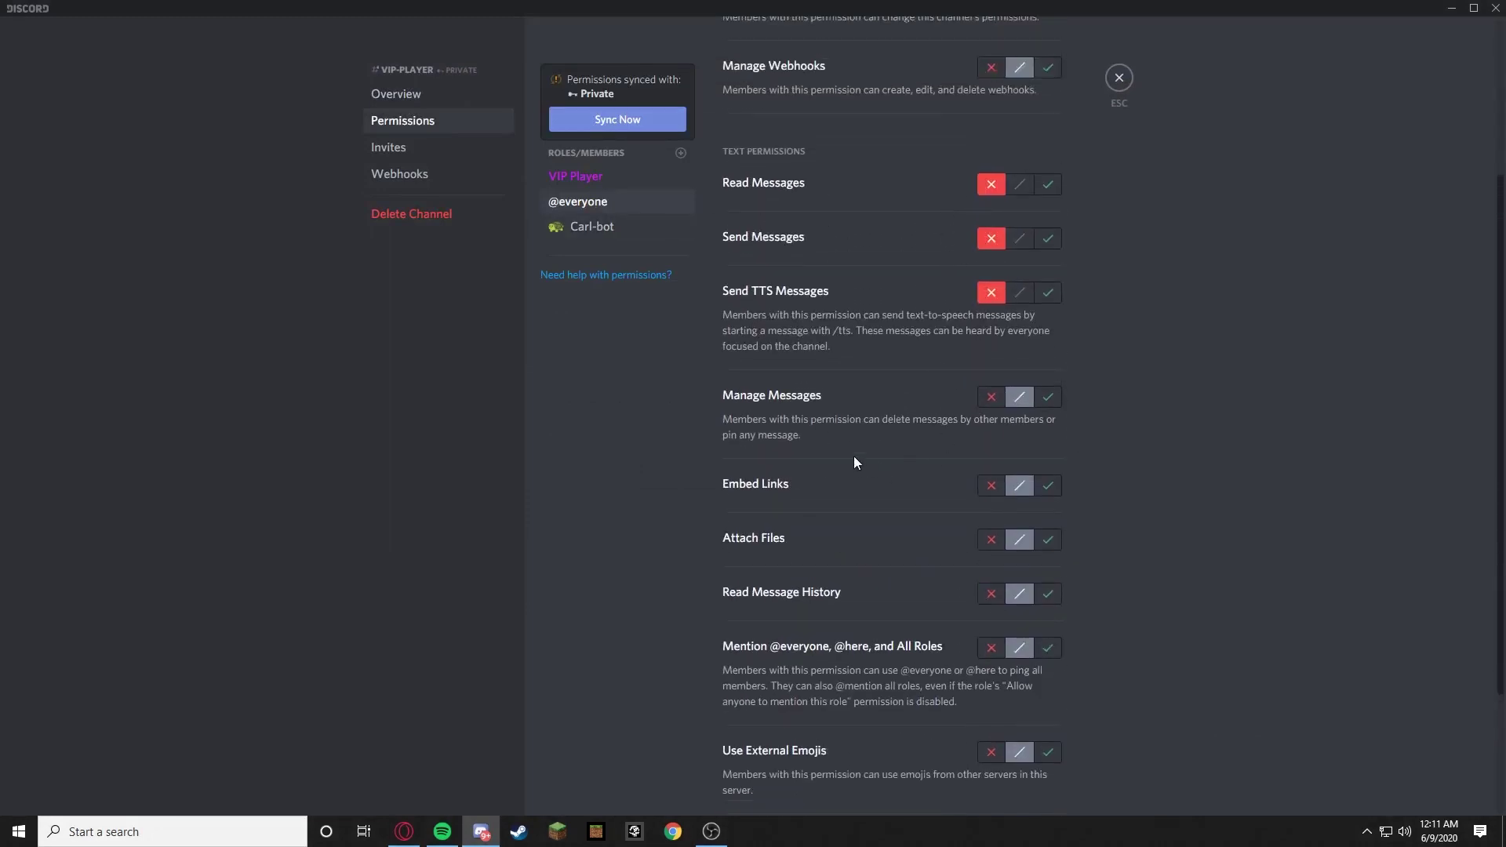
pyautogui.scroll(-2, 843, 448)
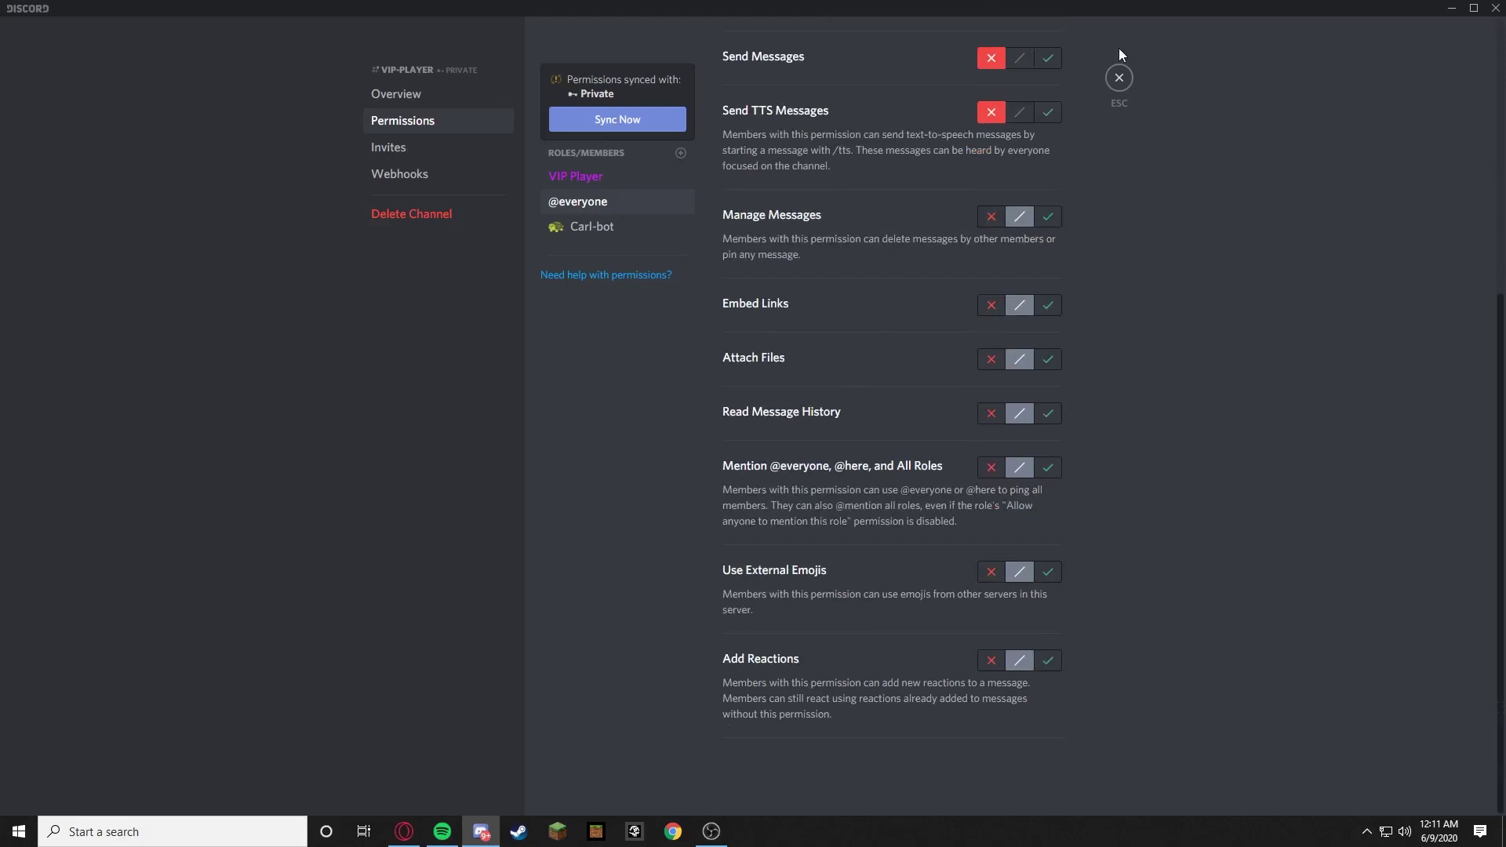
pyautogui.click(1119, 78)
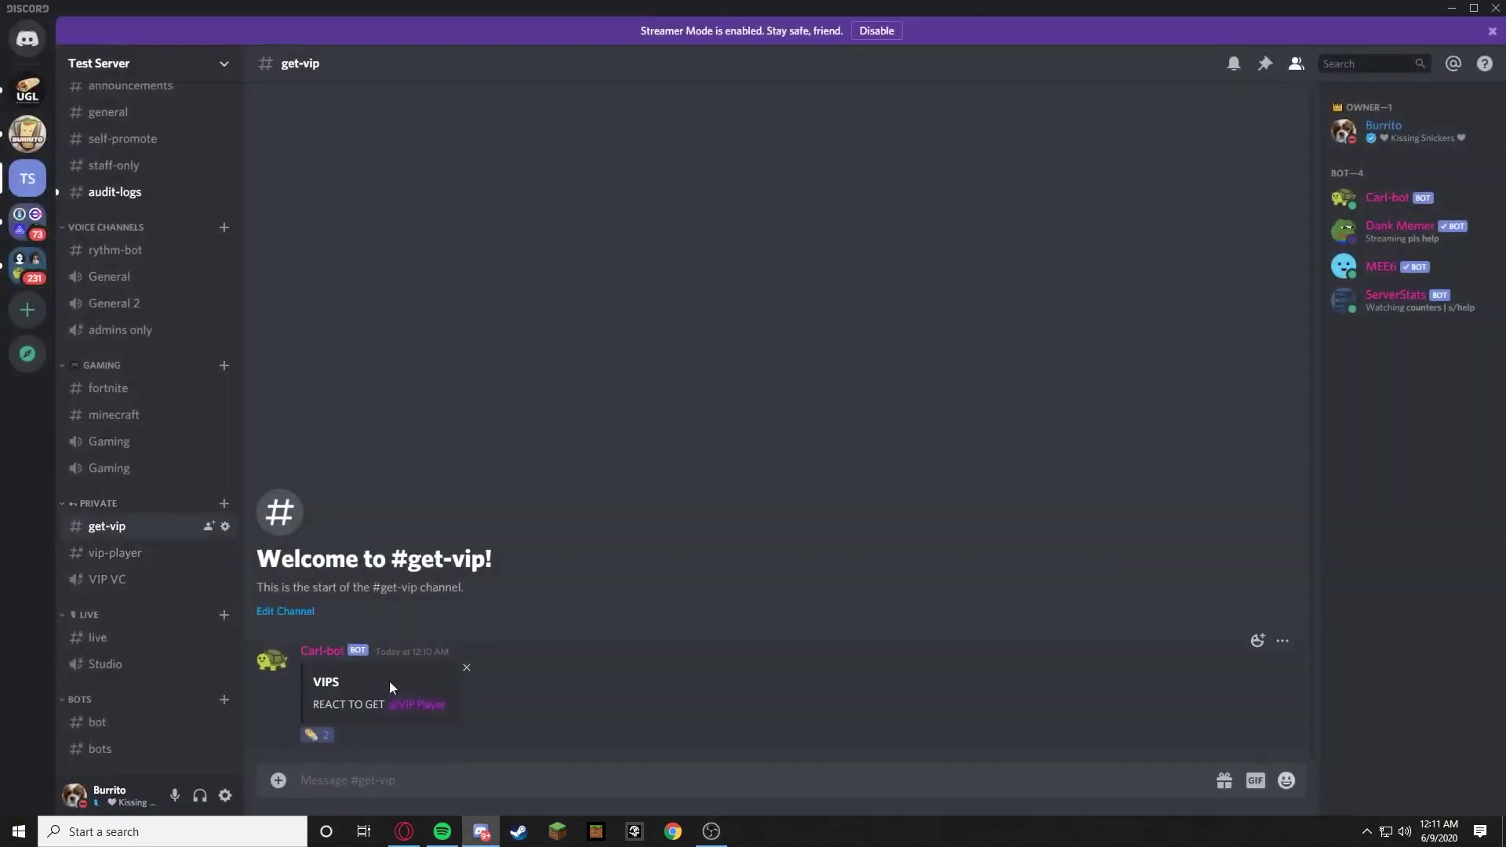
# Examine the reaction role message in the get-access channel of the Ultimate Gaming Lounge server
pyautogui.click(27, 89)
pyautogui.scroll(4, 157, 376)
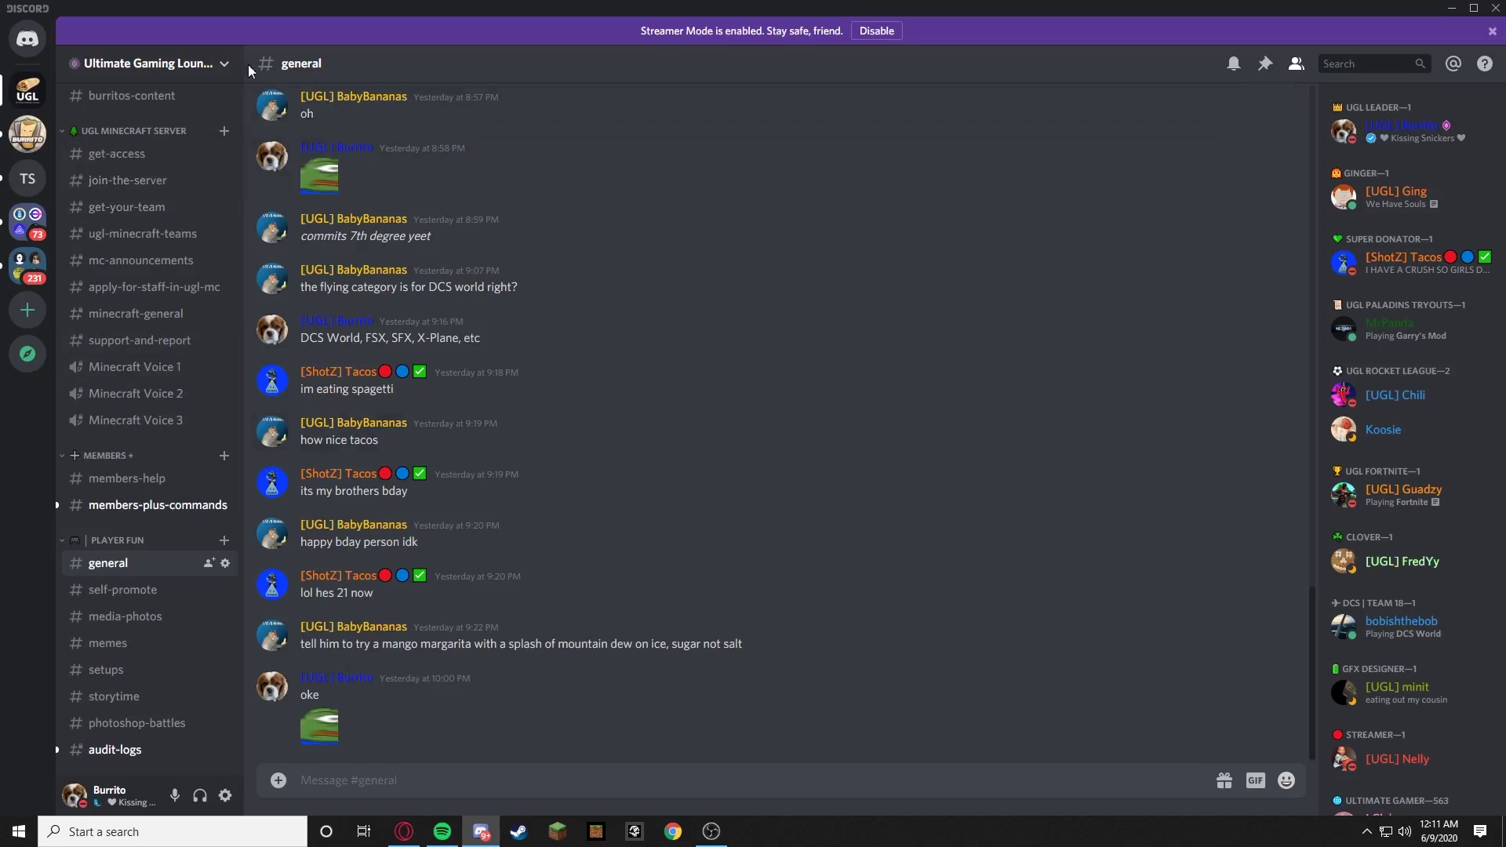
pyautogui.click(124, 155)
pyautogui.moveTo(327, 745)
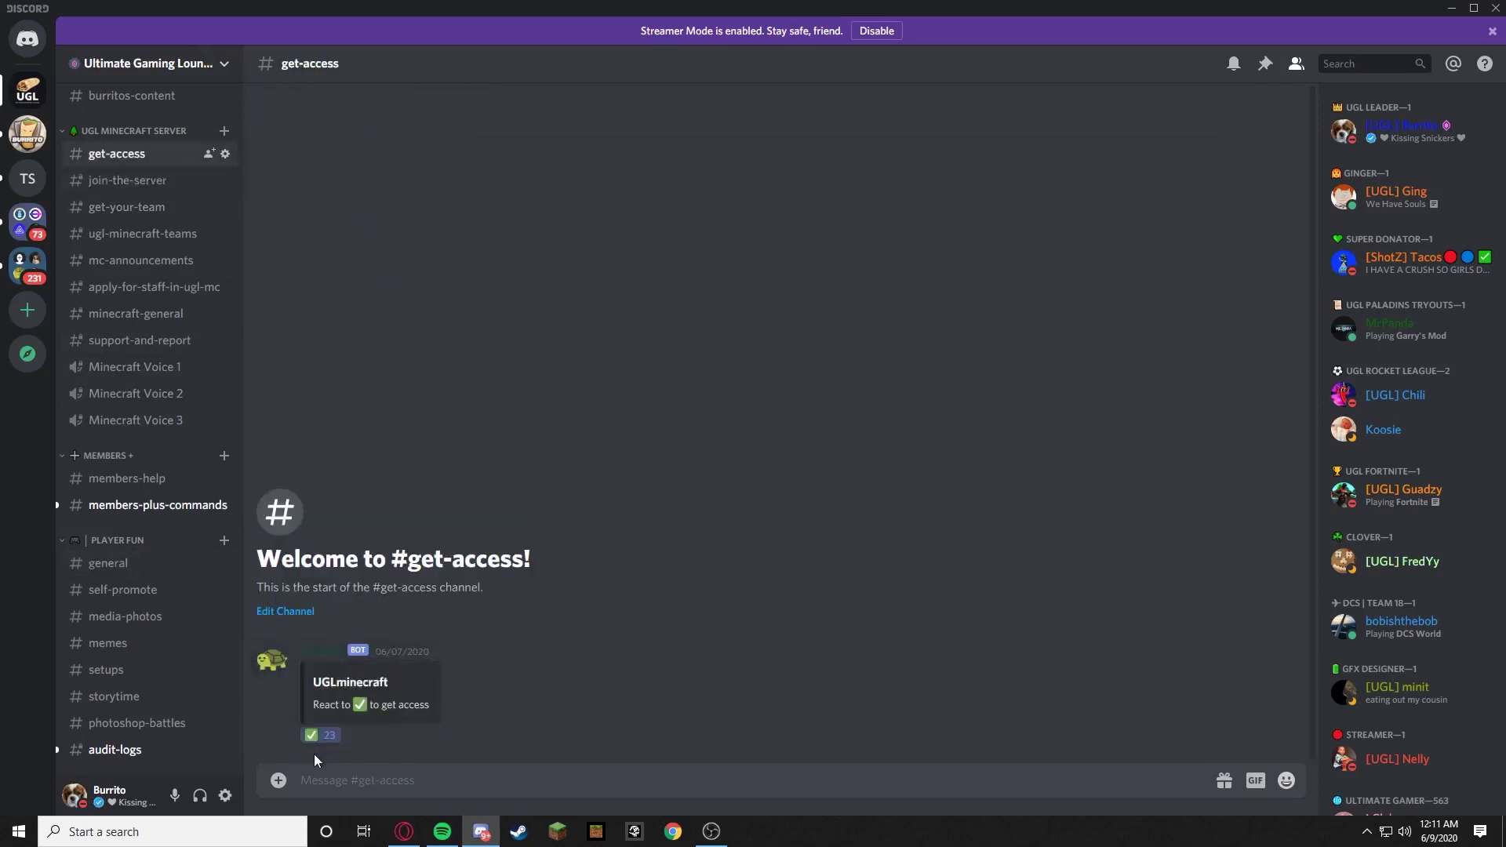
pyautogui.moveTo(404, 651)
# Return to Test Server and create a new role in its role settings
pyautogui.click(27, 181)
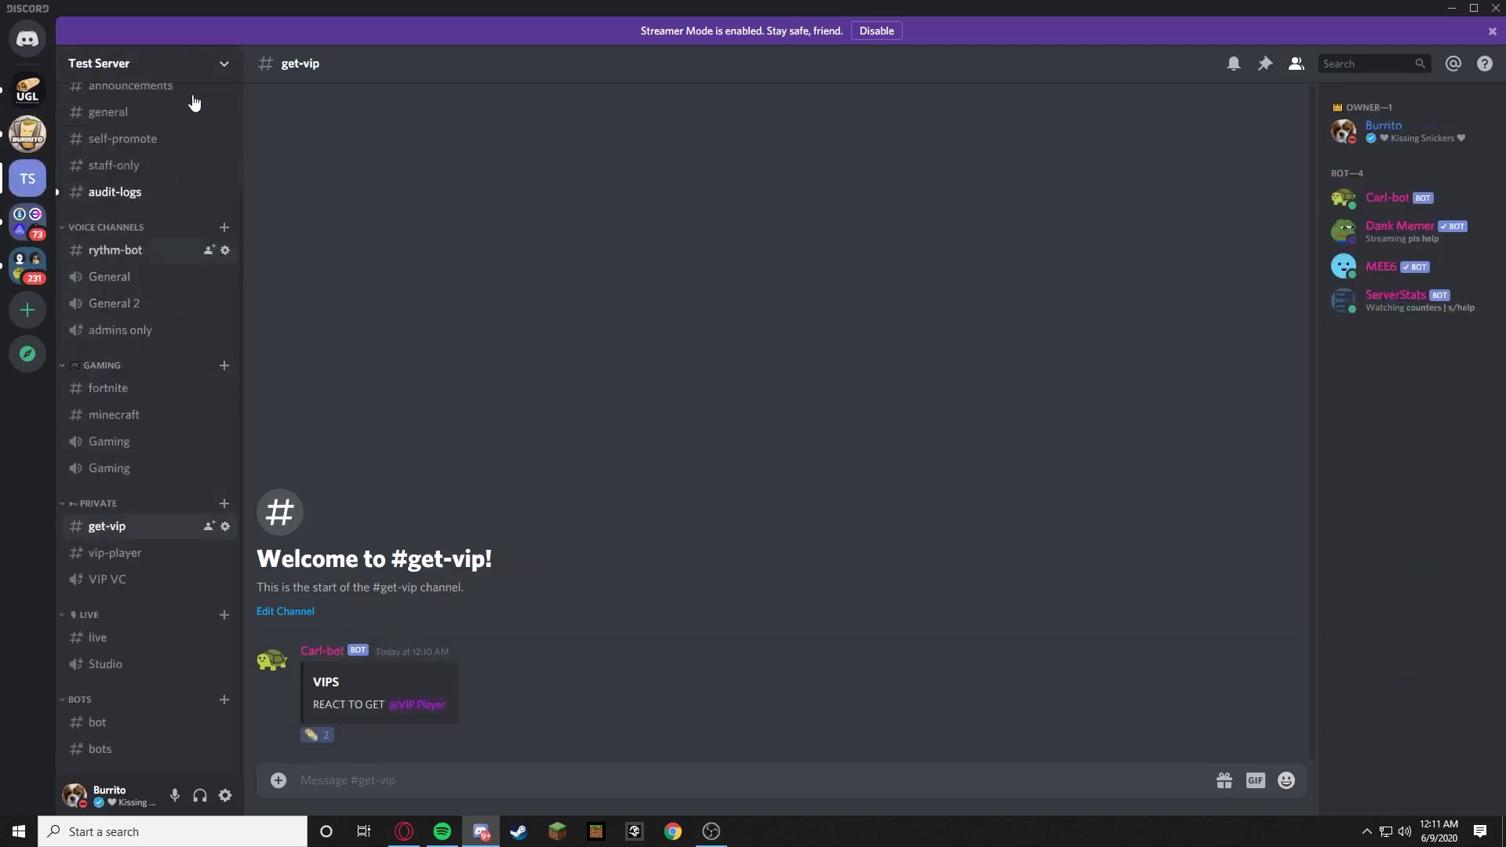
pyautogui.click(174, 69)
pyautogui.click(157, 163)
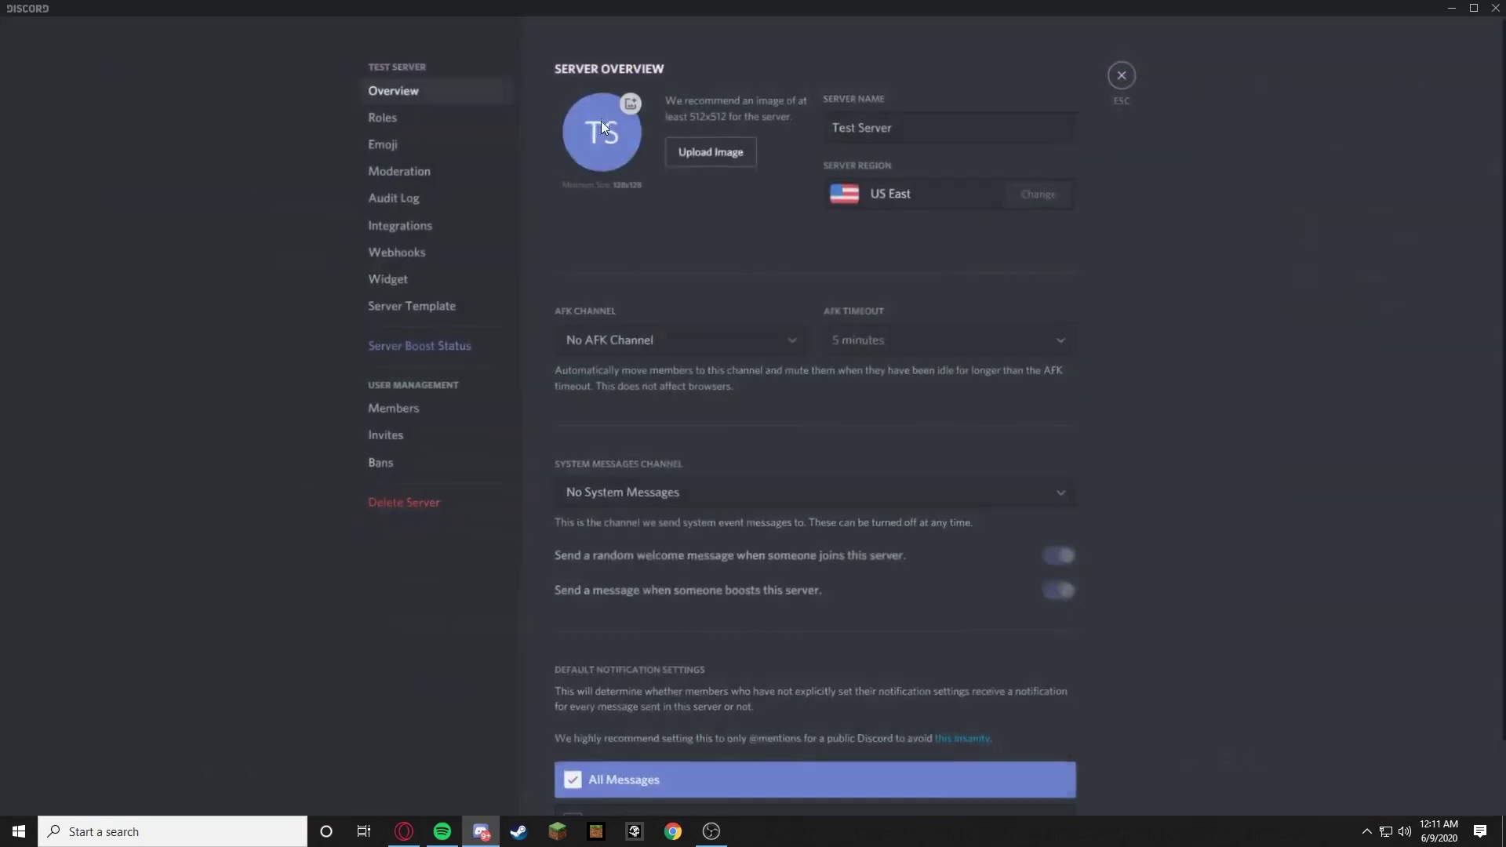
pyautogui.click(385, 122)
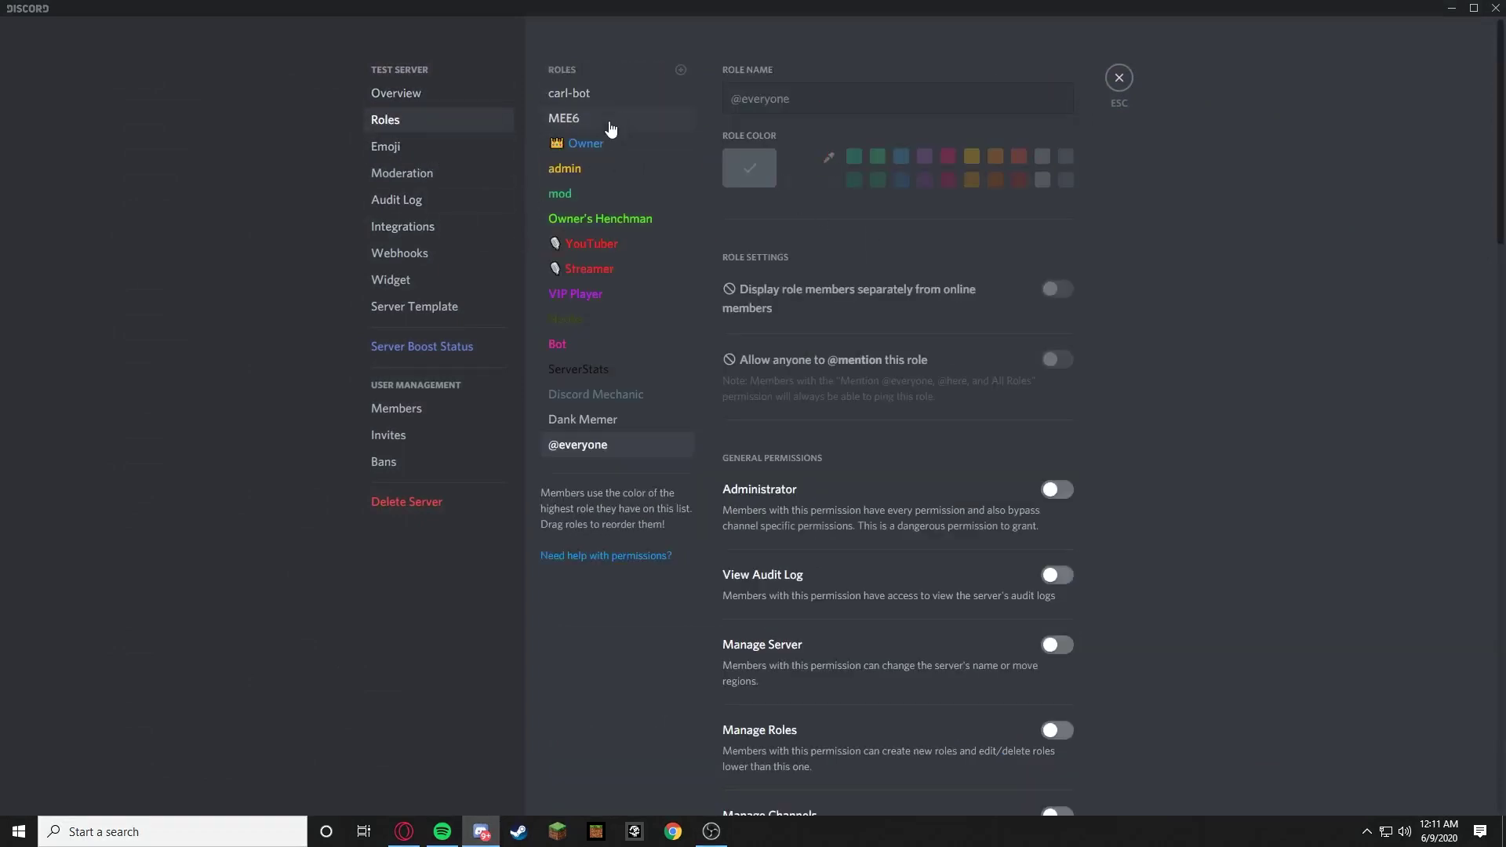
pyautogui.click(680, 70)
# Pick the custom blue #2407ff as the new role's color and select its hex code
pyautogui.click(822, 158)
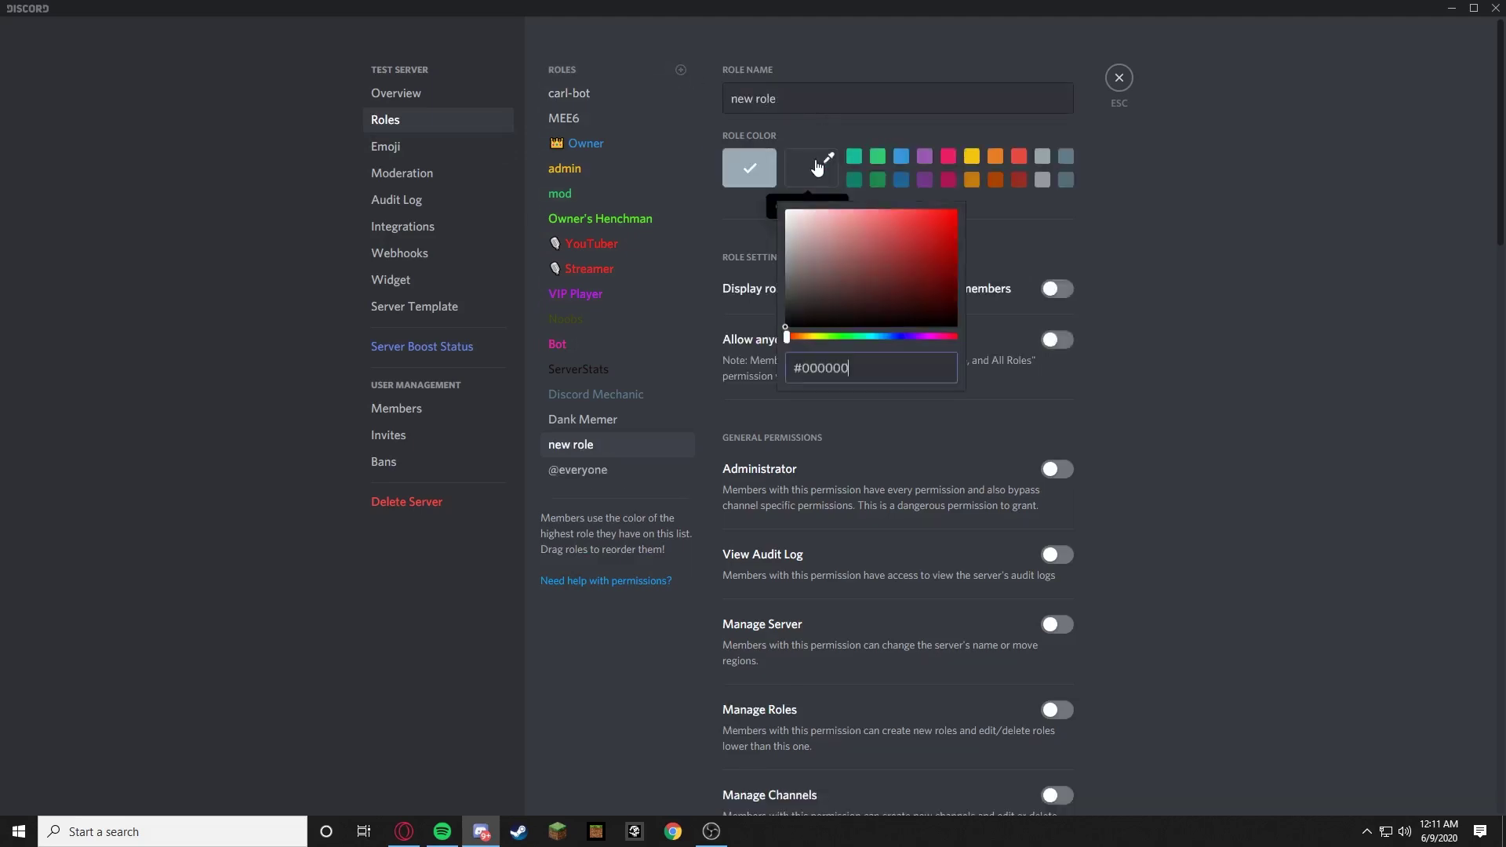
pyautogui.moveTo(794, 360); pyautogui.dragTo(867, 390)
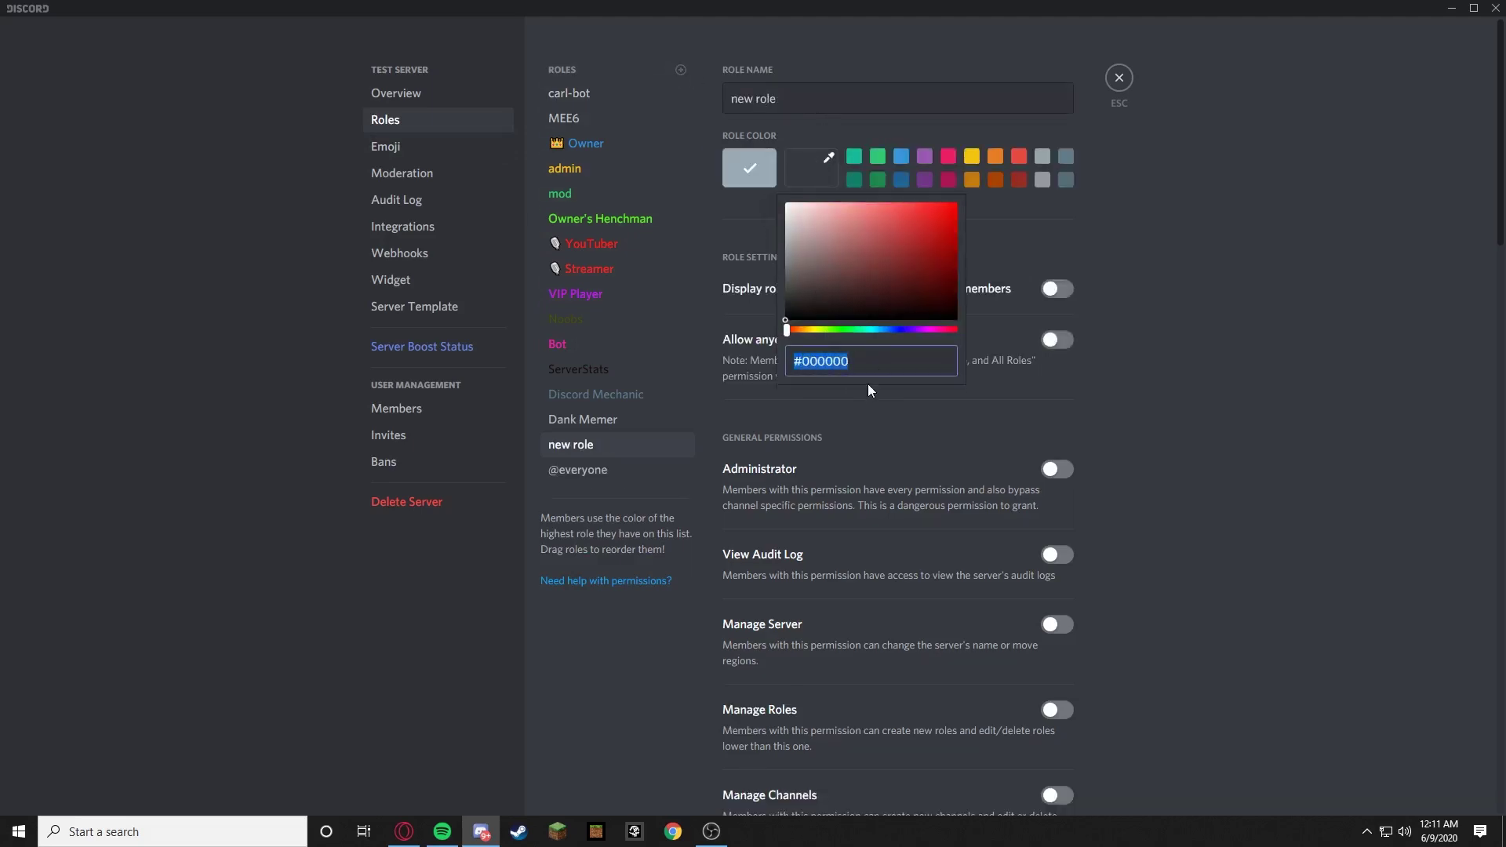
pyautogui.click(866, 356)
pyautogui.click(904, 329)
pyautogui.click(955, 202)
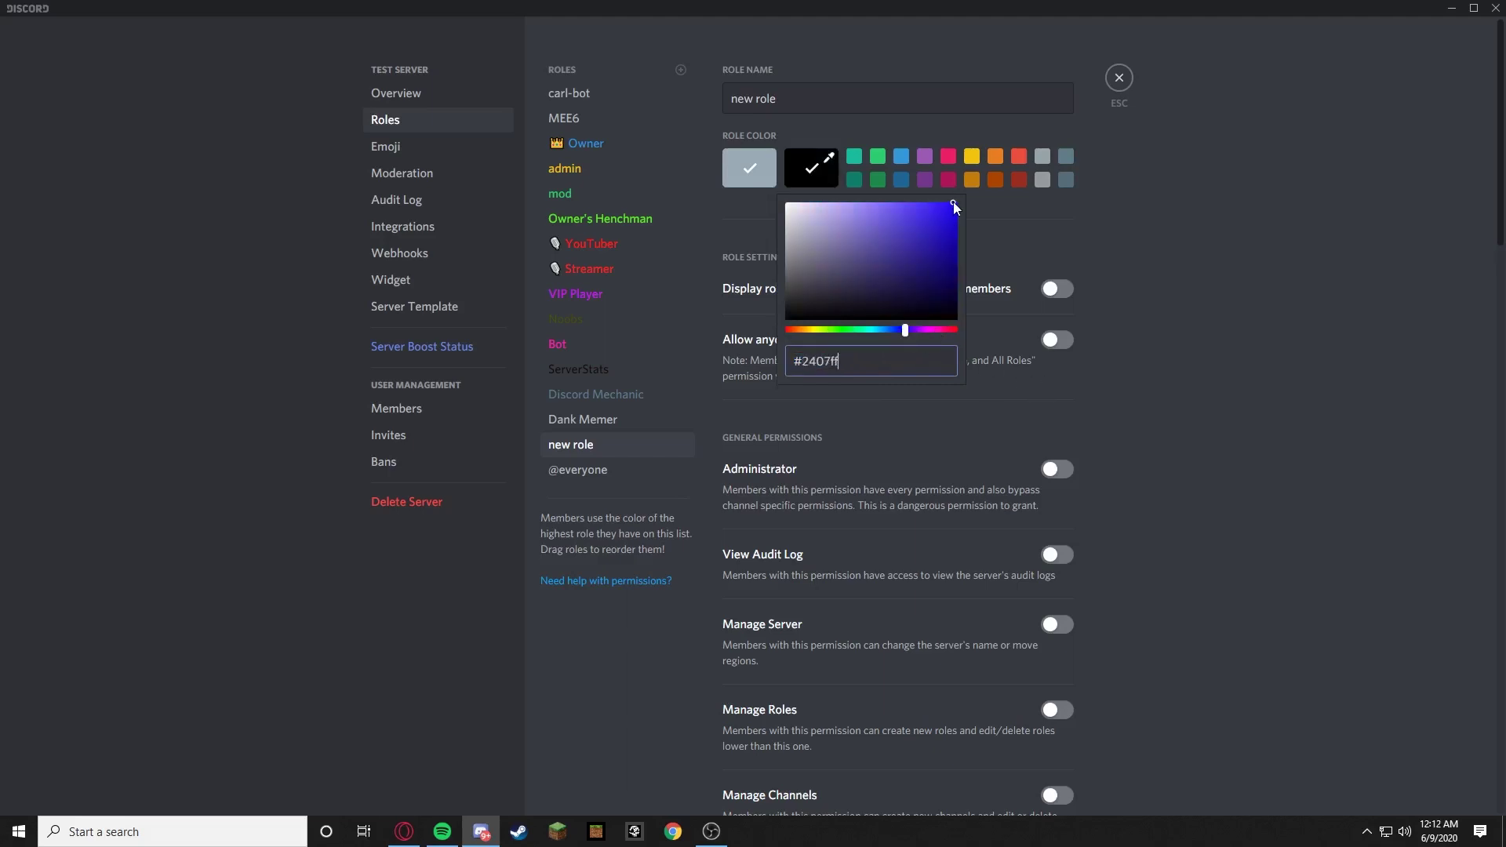
pyautogui.moveTo(871, 353); pyautogui.dragTo(744, 353)
pyautogui.click(845, 401)
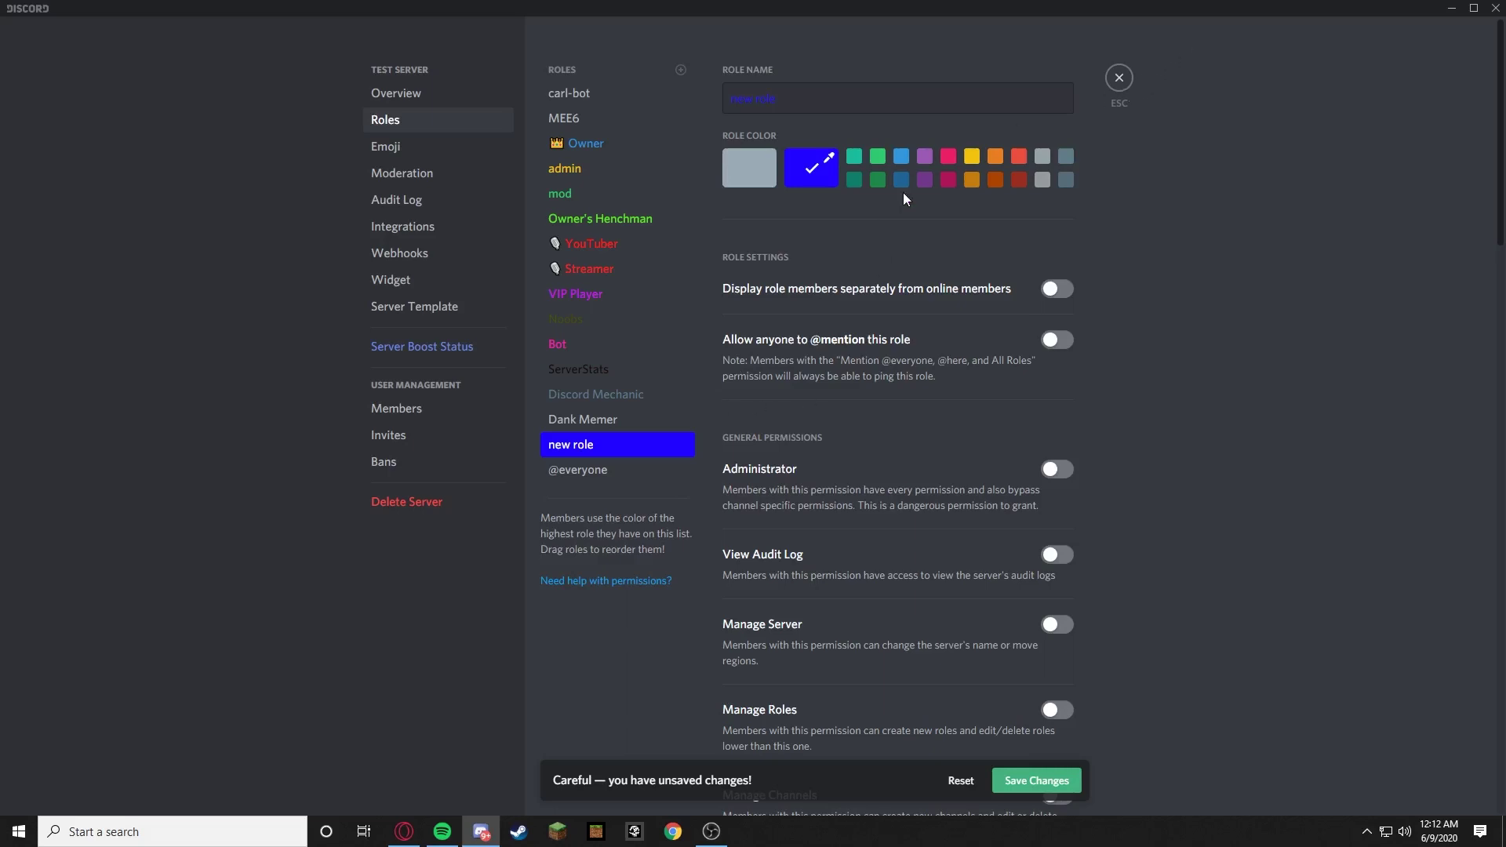
# Select the new role's custom color code #2002ff, save the role changes and leave the server settings
pyautogui.click(816, 165)
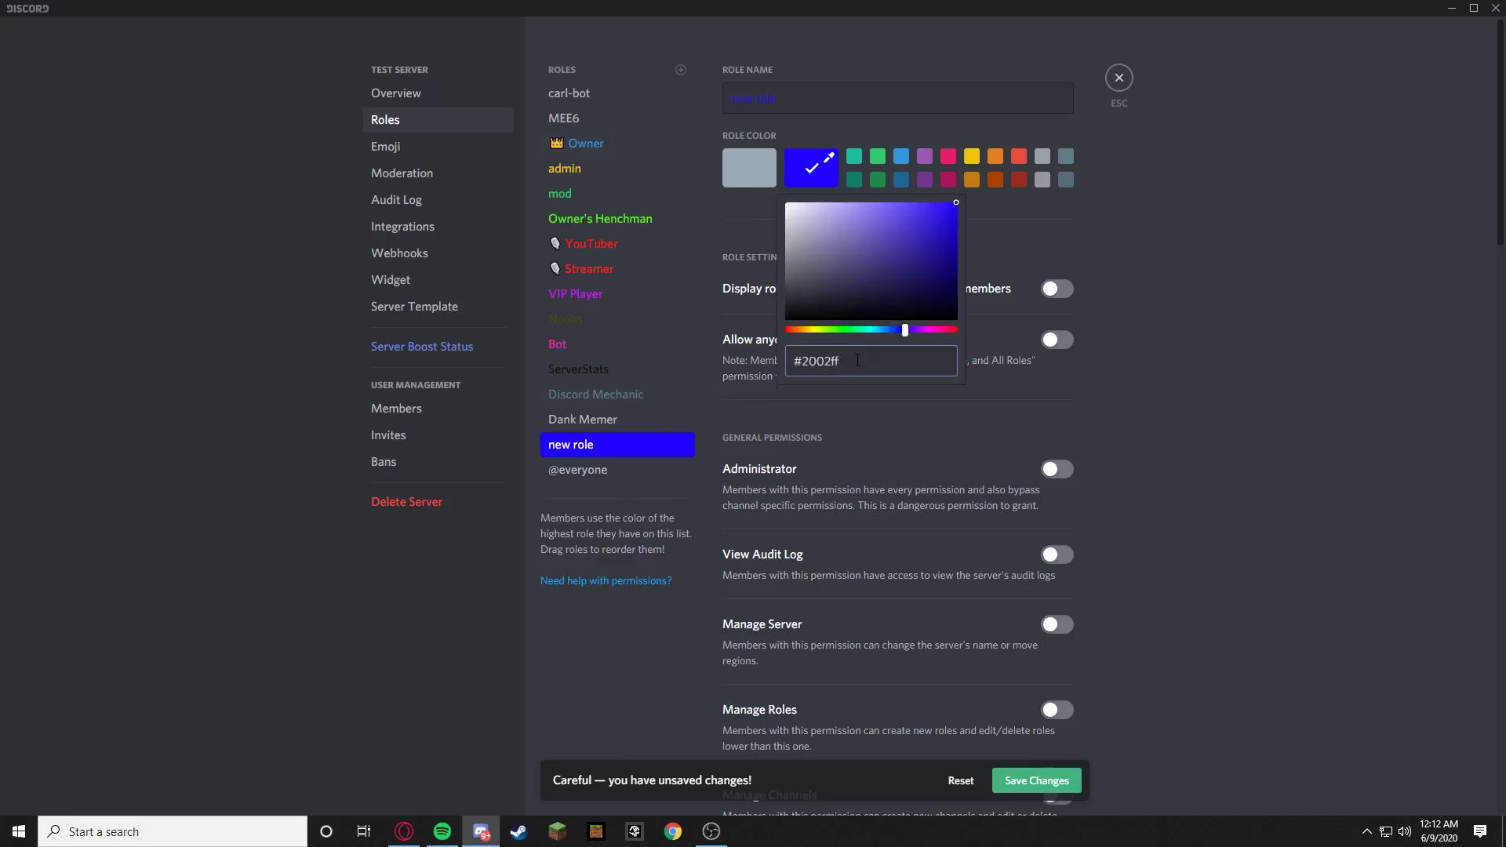
pyautogui.moveTo(857, 359); pyautogui.dragTo(779, 371)
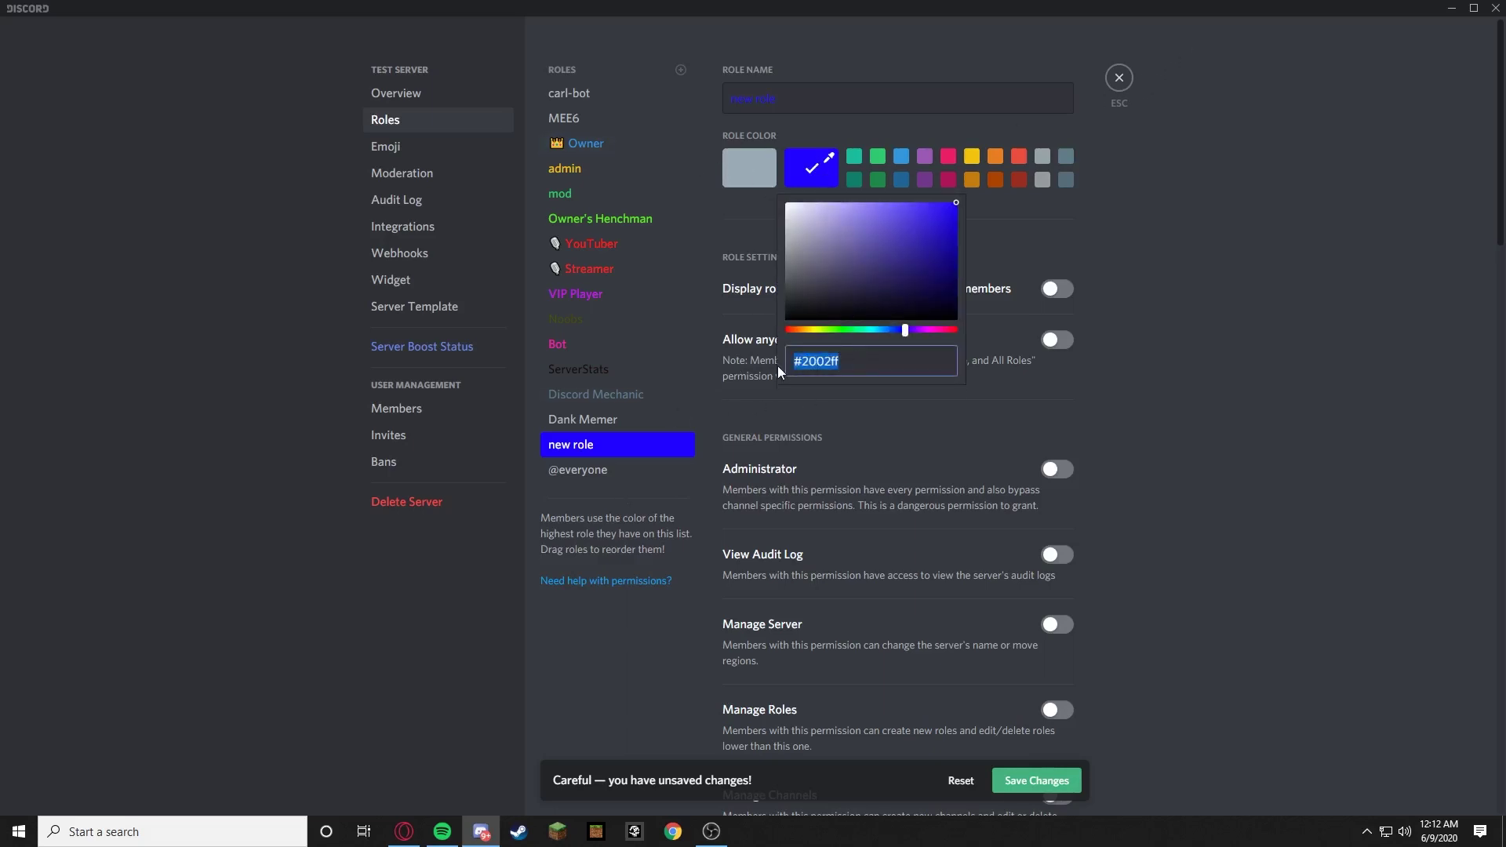
pyautogui.click(1119, 78)
pyautogui.click(1037, 781)
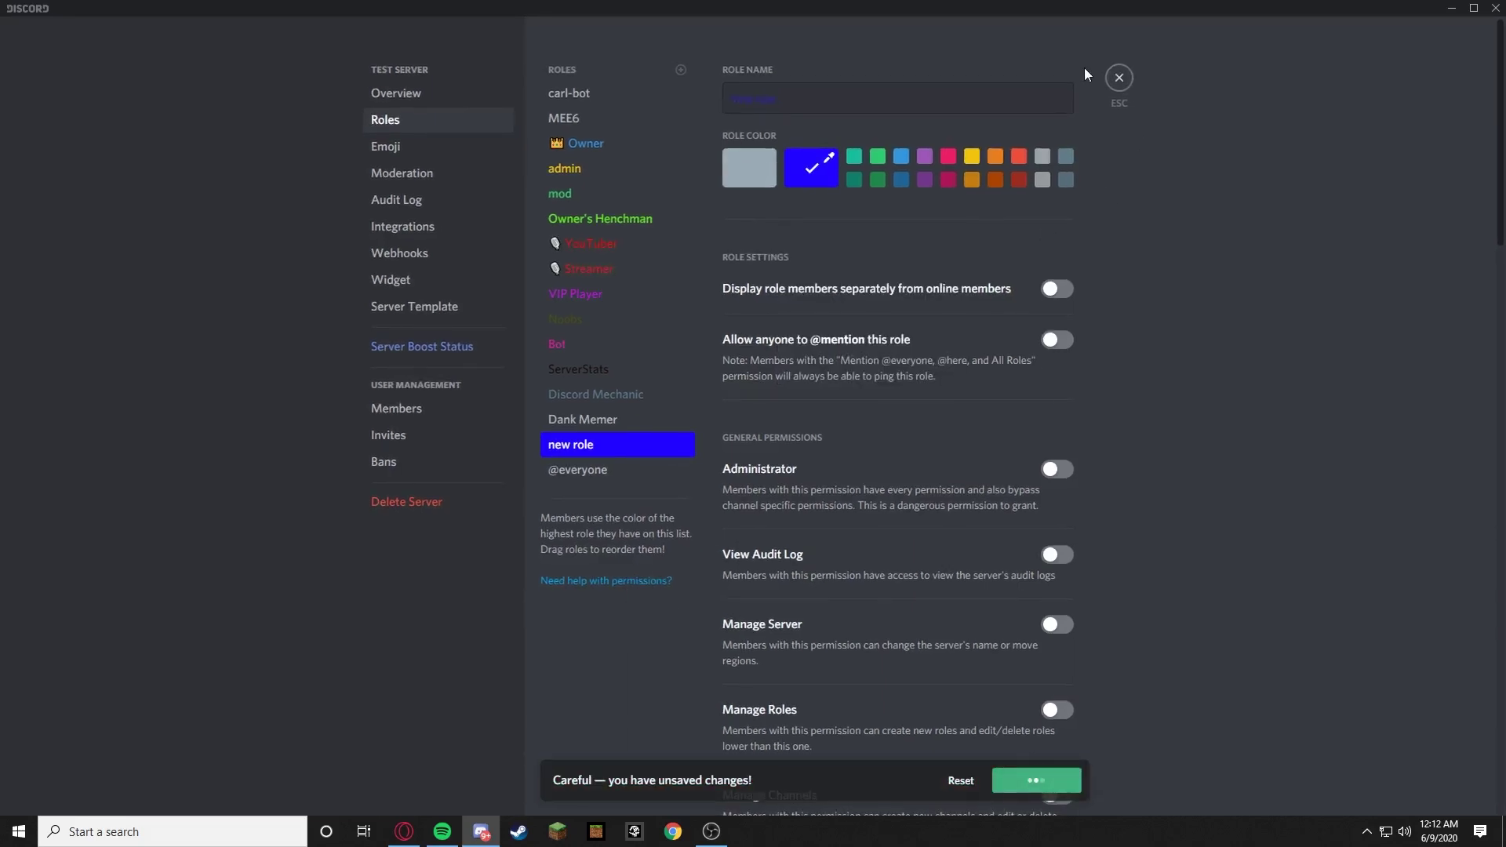
pyautogui.click(1119, 77)
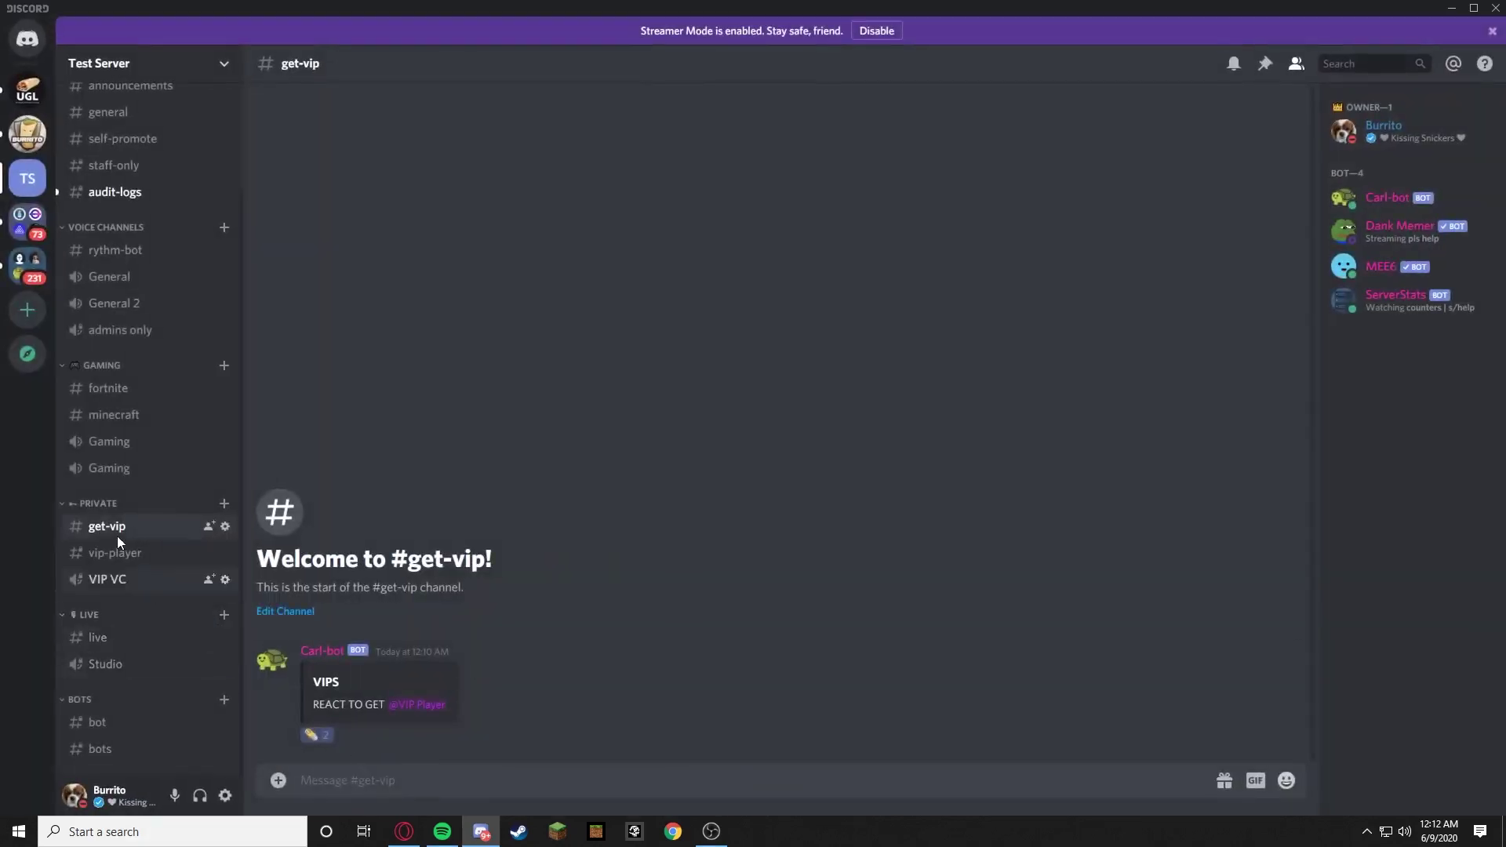
# Start Carl-bot's reaction role setup in the bots channel with !rr setup and answer #get-vip as the message channel
pyautogui.click(100, 748)
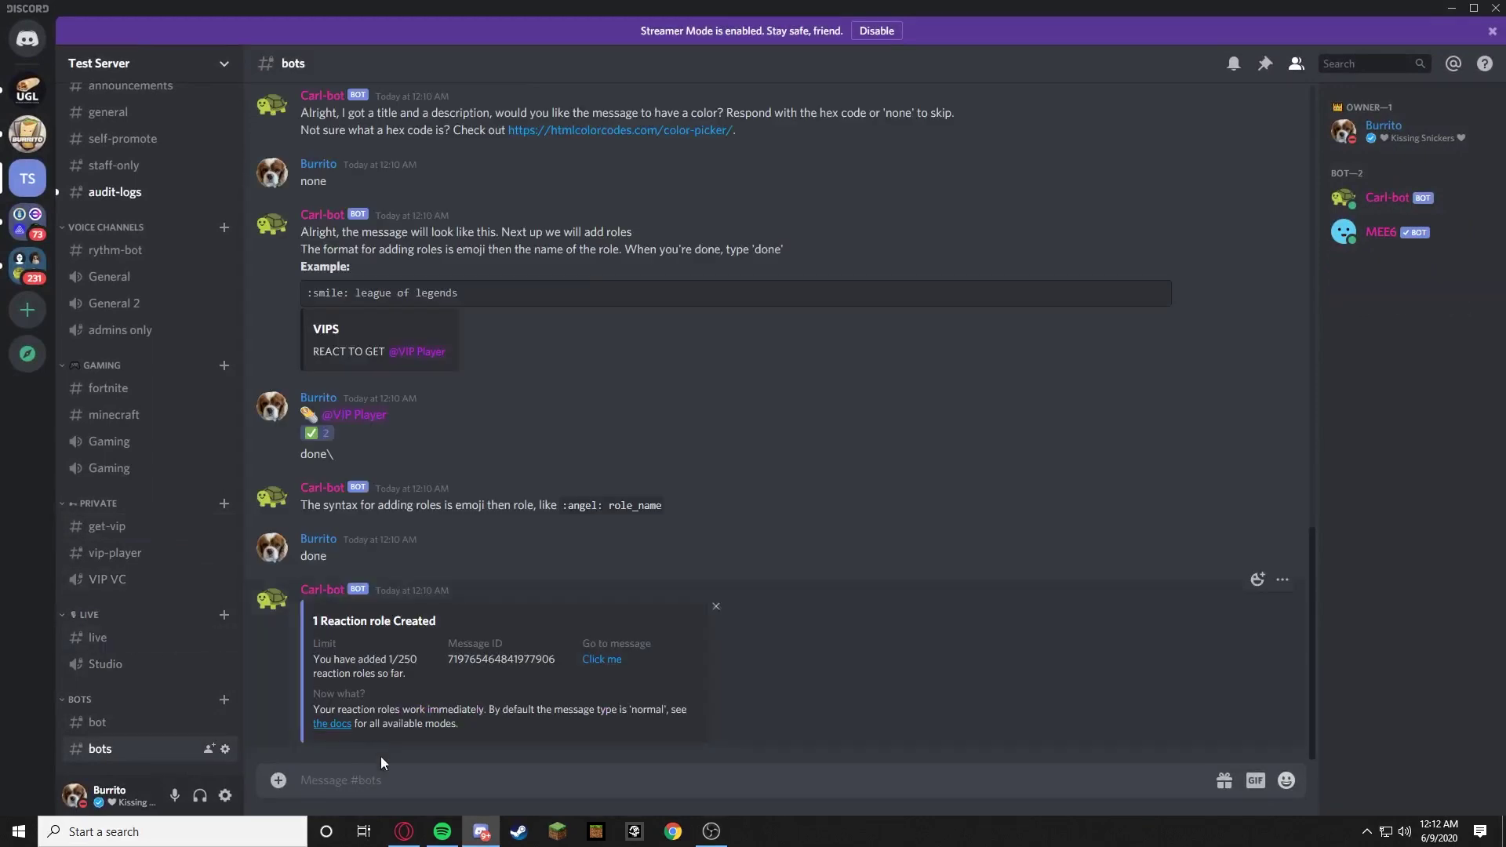
pyautogui.click(298, 777)
pyautogui.write('!rr setup')
pyautogui.press('Return')
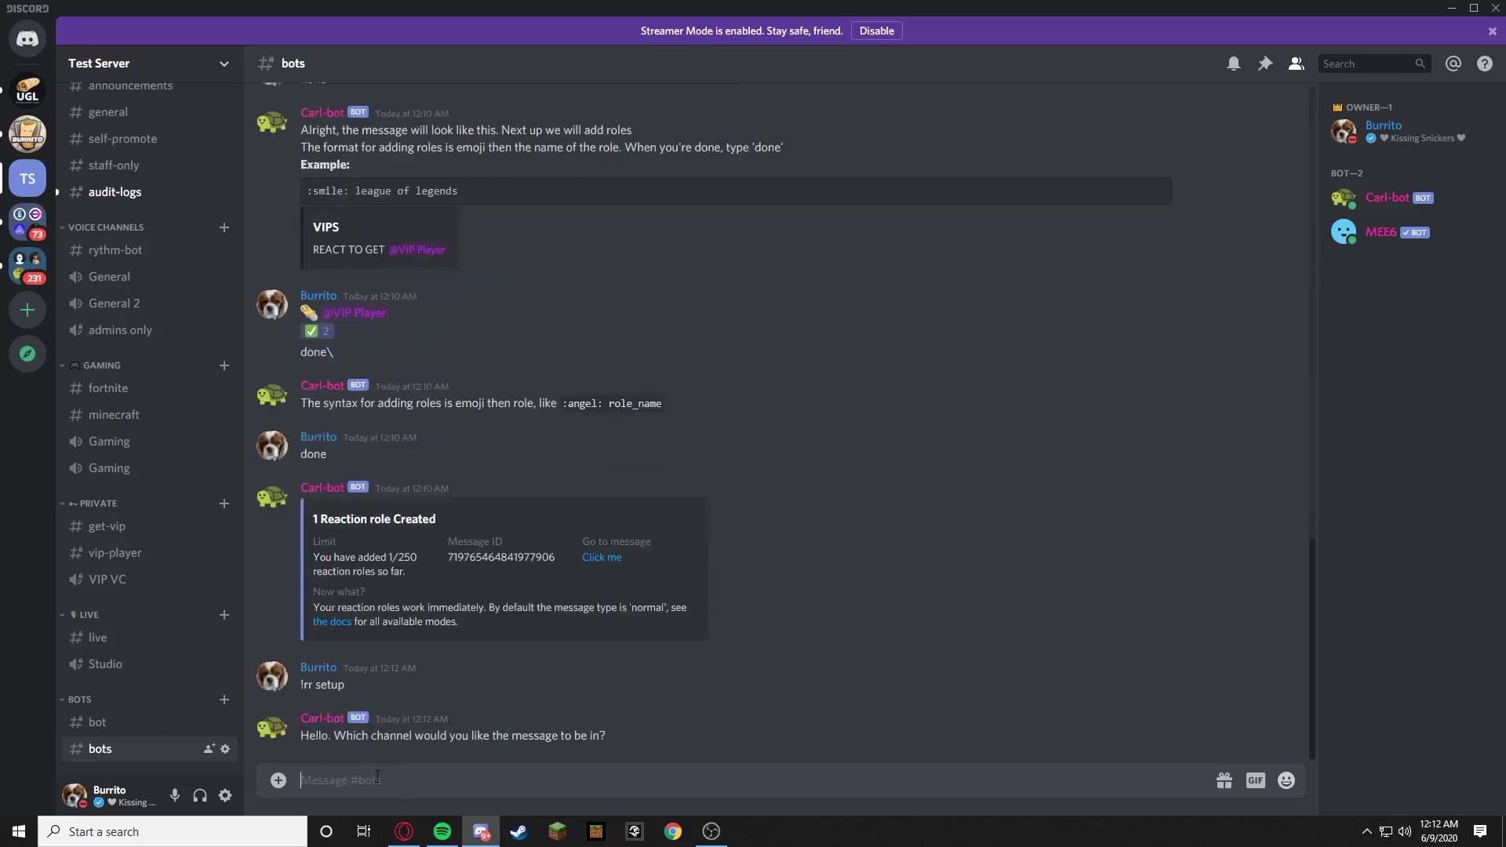
pyautogui.write('#')
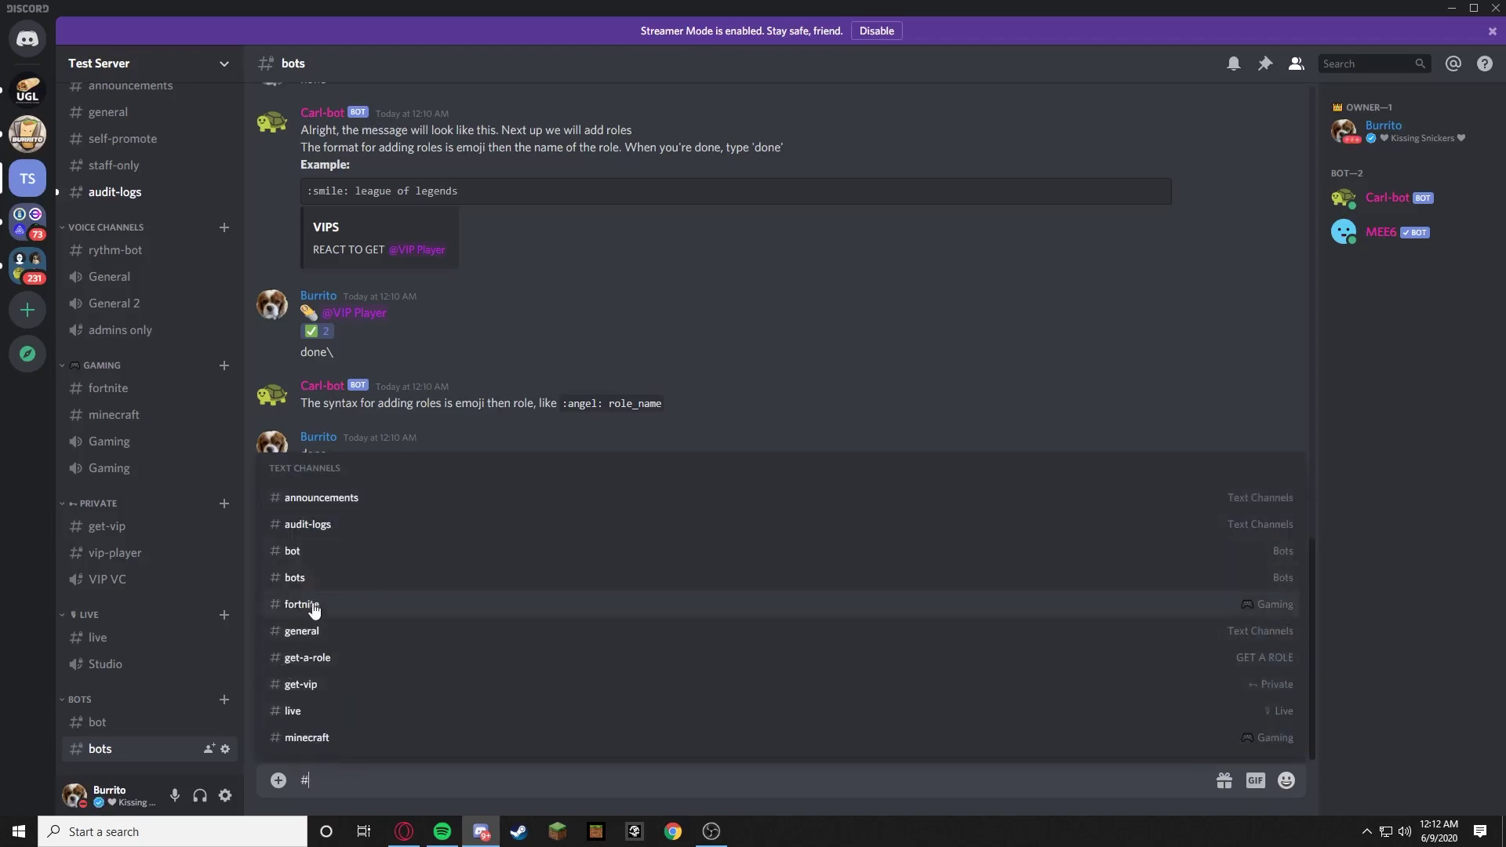
pyautogui.write('g')
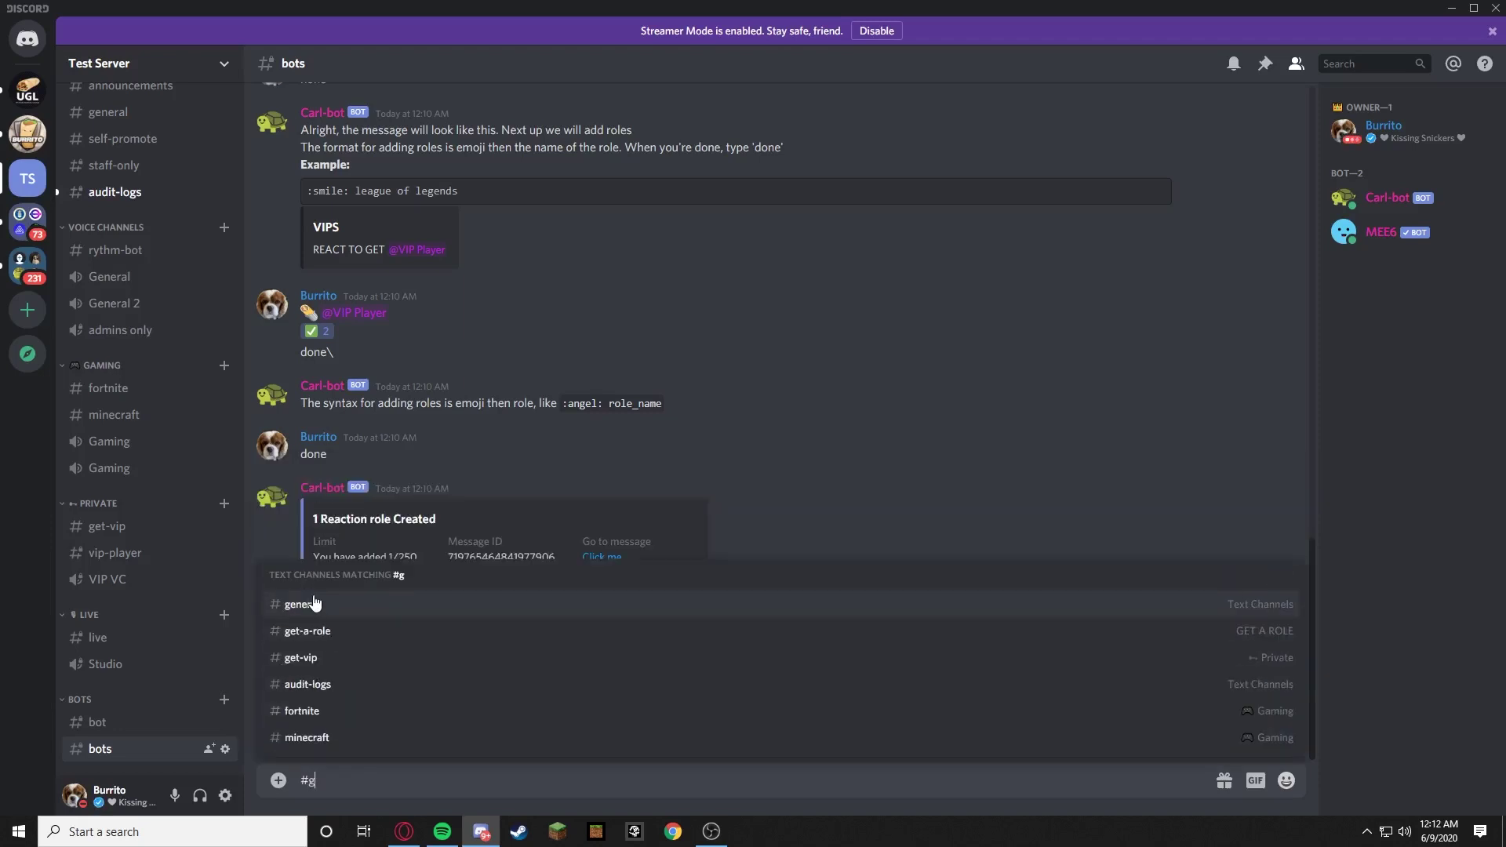
pyautogui.click(313, 652)
pyautogui.press('Return')
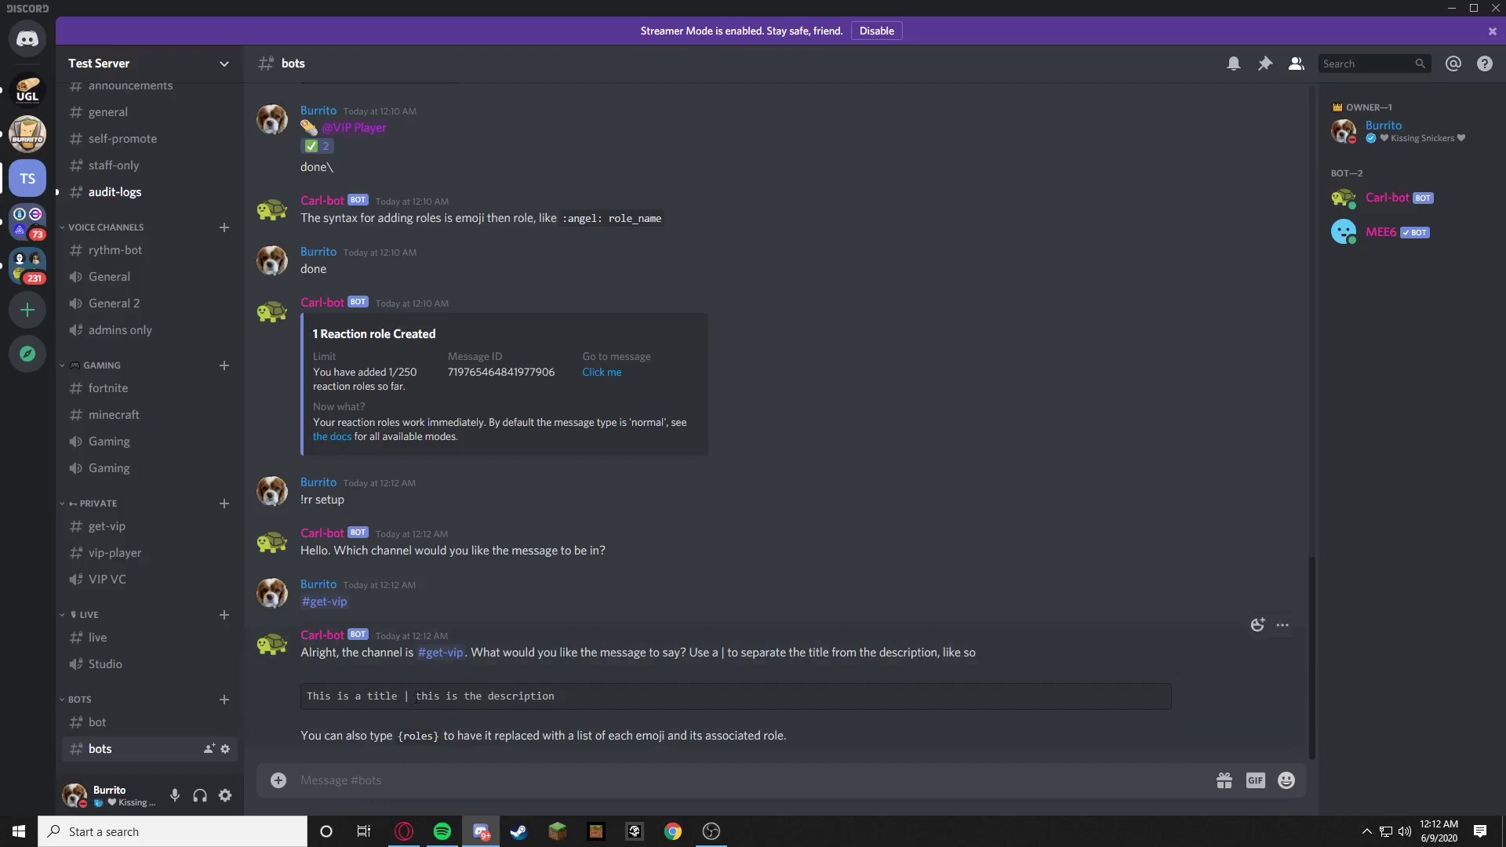
pyautogui.doubleClick(404, 695)
pyautogui.moveTo(450, 834)
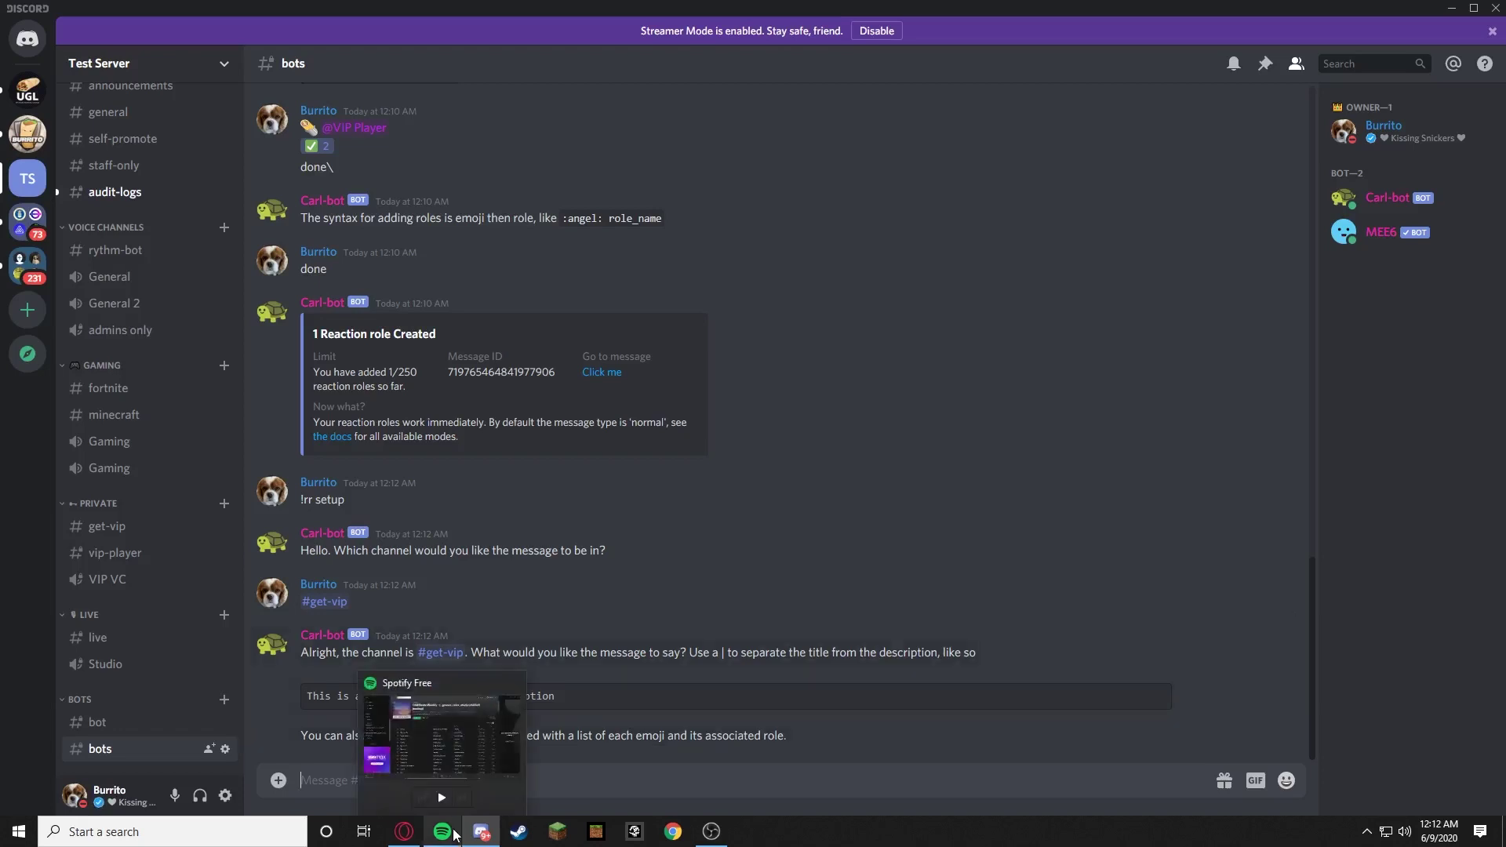
pyautogui.write('Get')
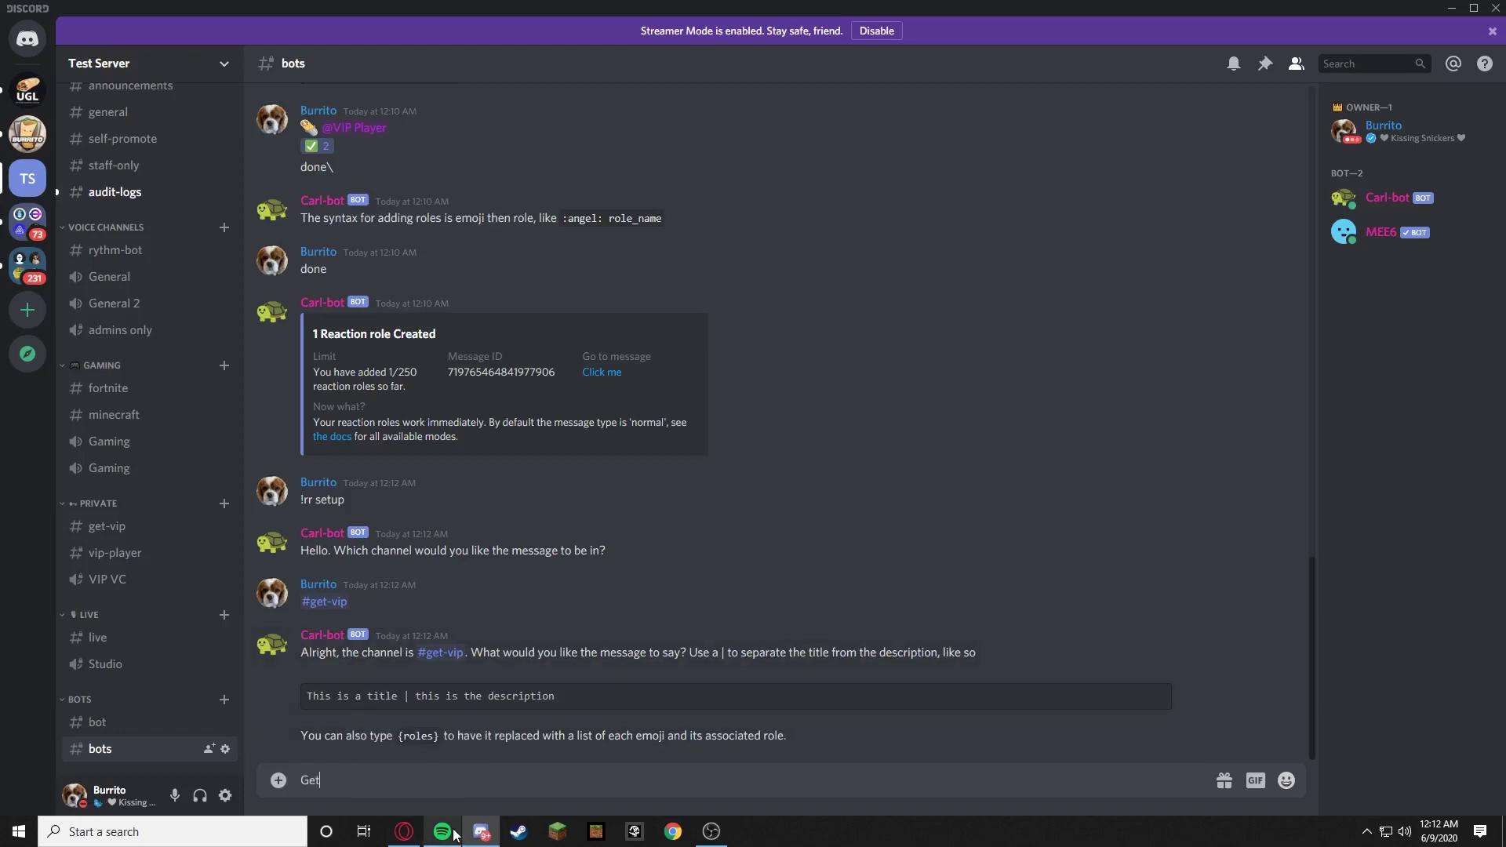
pyautogui.press('BackSpace')
pyautogui.press('BackSpace')
pyautogui.press('BackSpace')
pyautogui.write('VIP | REACT TO GET @v')
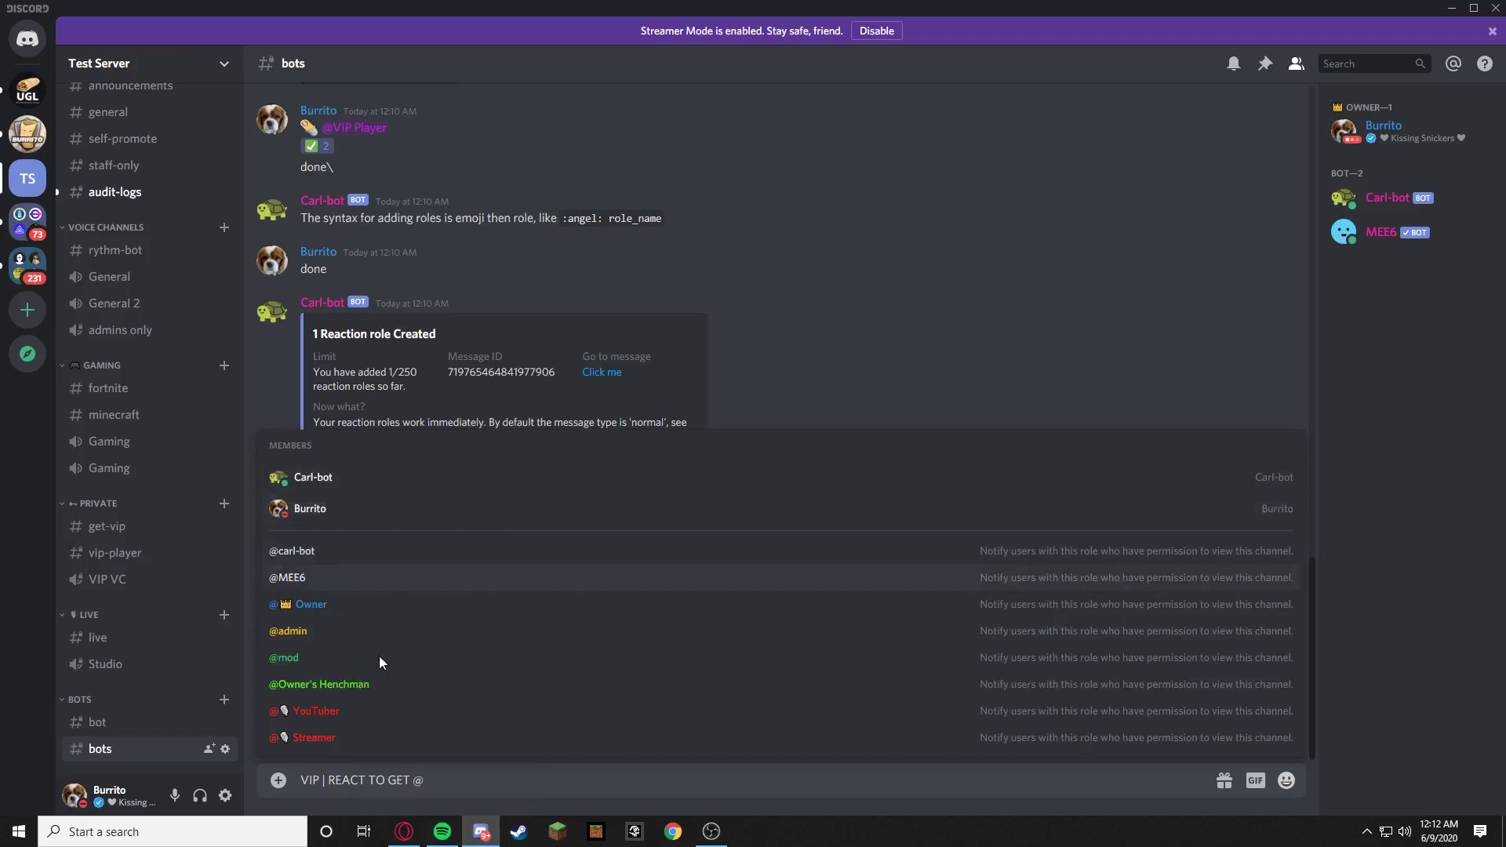
pyautogui.click(315, 713)
pyautogui.press('Return')
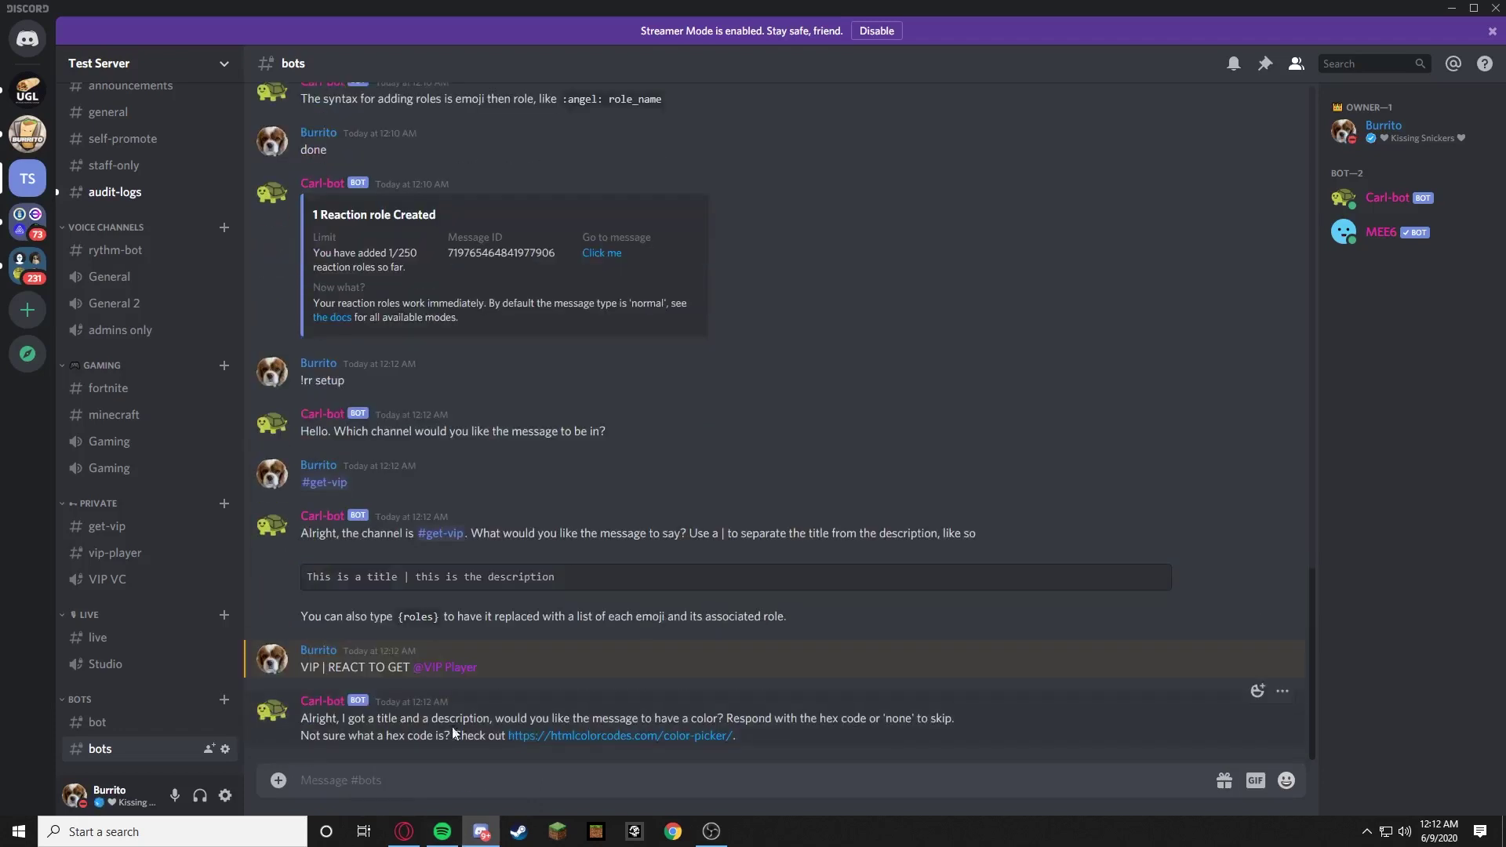
# Copy the hex code of the new role's custom color from Test Server's role settings
pyautogui.click(129, 73)
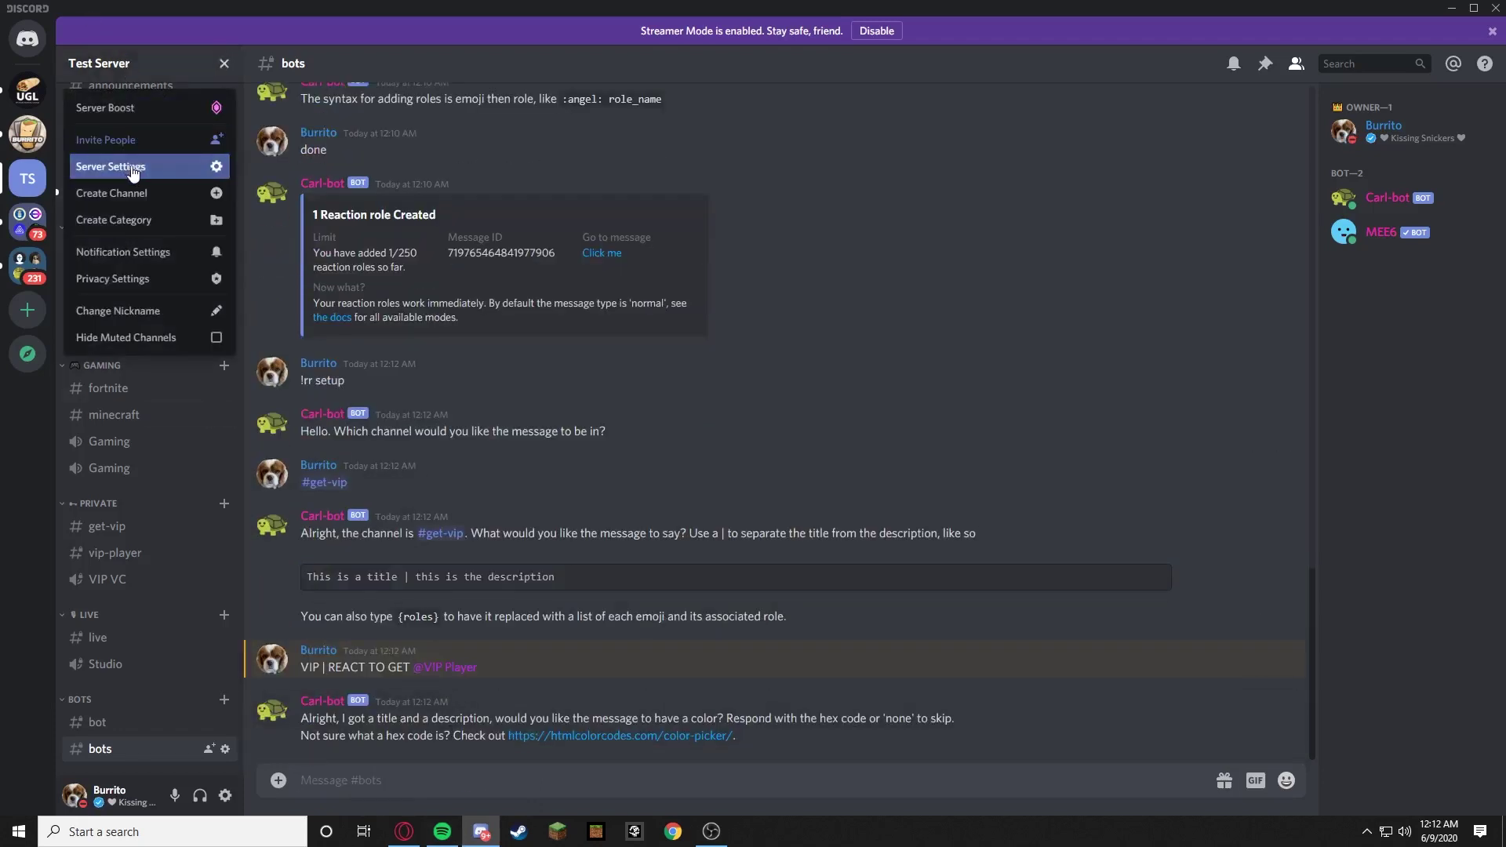
pyautogui.click(149, 166)
pyautogui.click(408, 122)
pyautogui.click(570, 445)
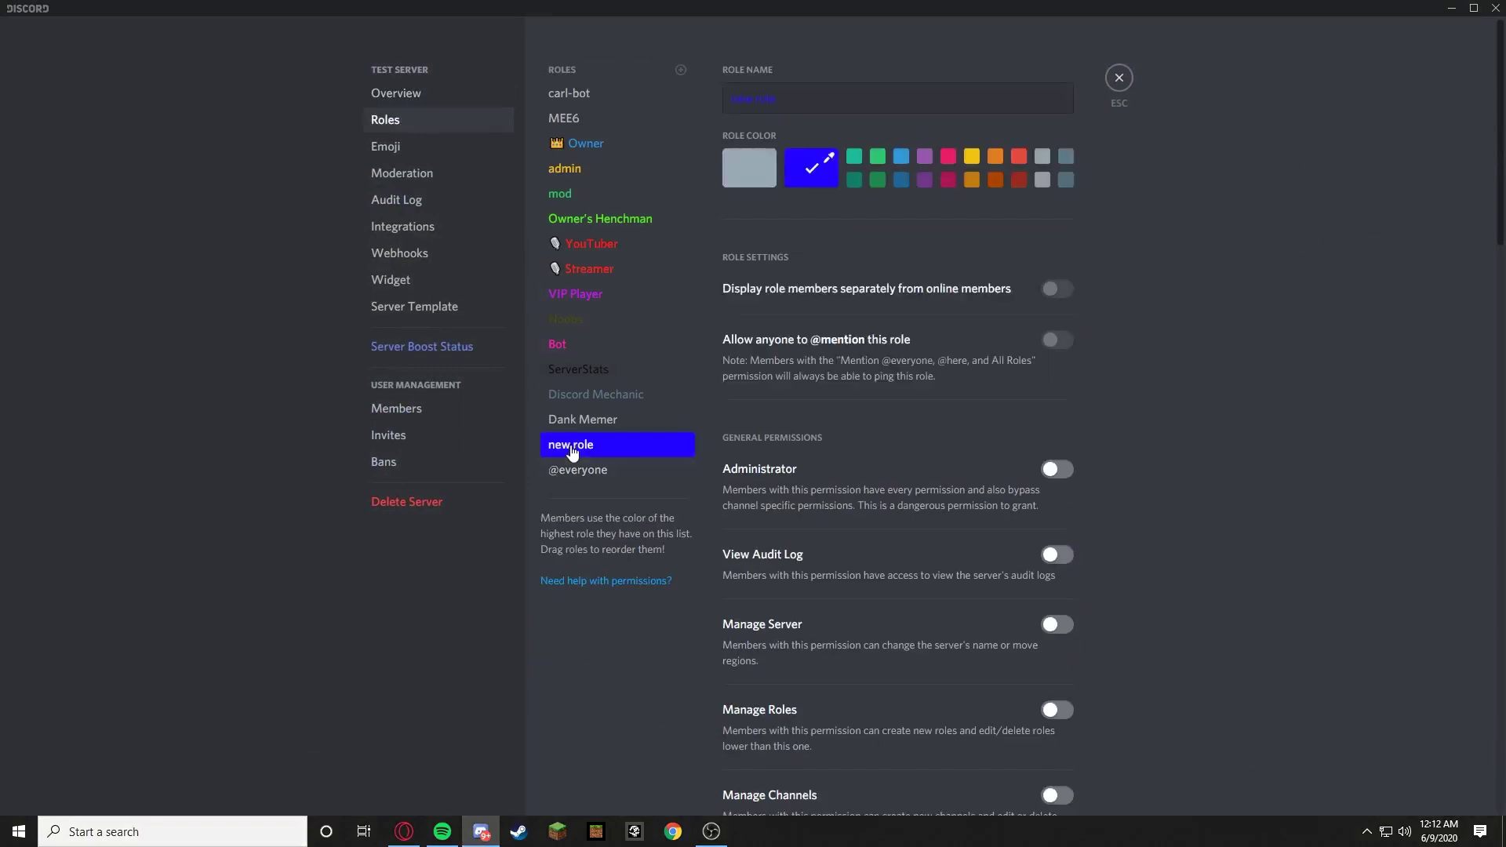
pyautogui.click(812, 167)
pyautogui.moveTo(864, 350); pyautogui.dragTo(804, 349)
pyautogui.hotkey('ctrl', 'c')
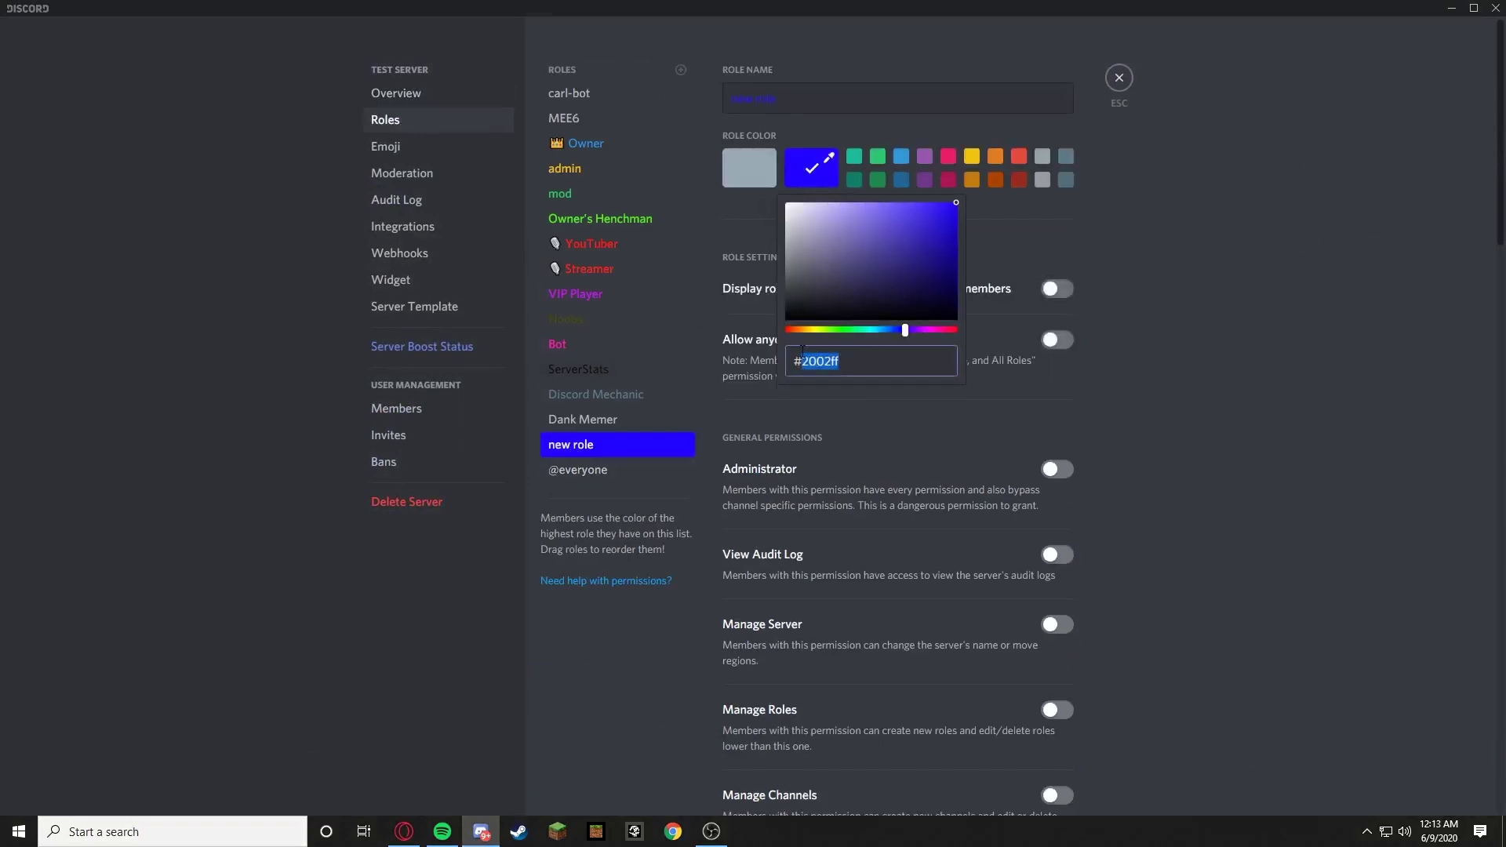
# Return to the bots channel and answer Carl-bot's color question with #2002ff
pyautogui.click(1127, 85)
pyautogui.hotkey('ctrl', 'v')
pyautogui.press('Return')
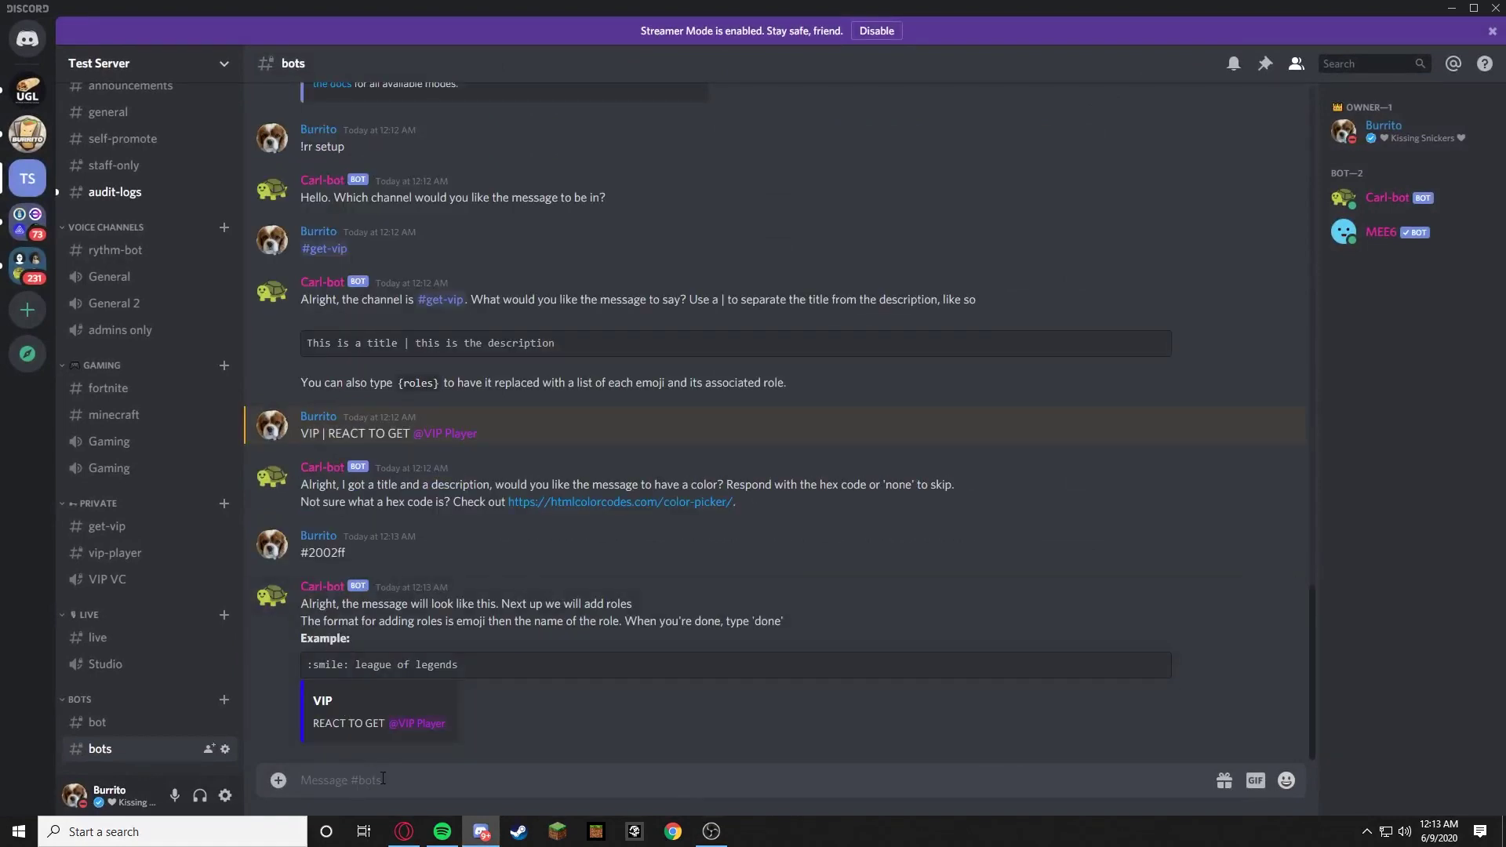
pyautogui.write(':bu')
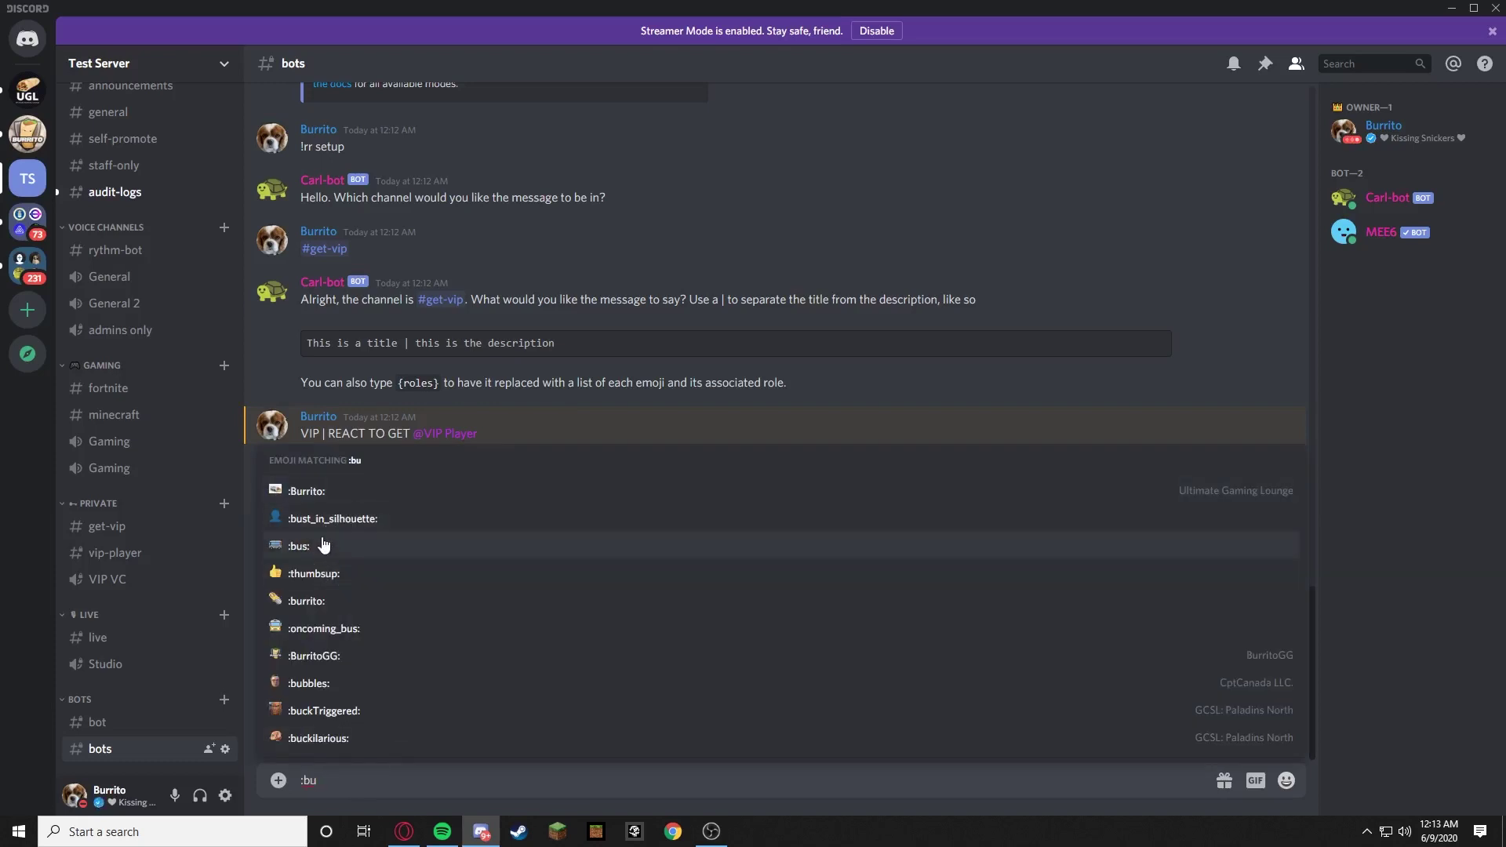
pyautogui.click(330, 600)
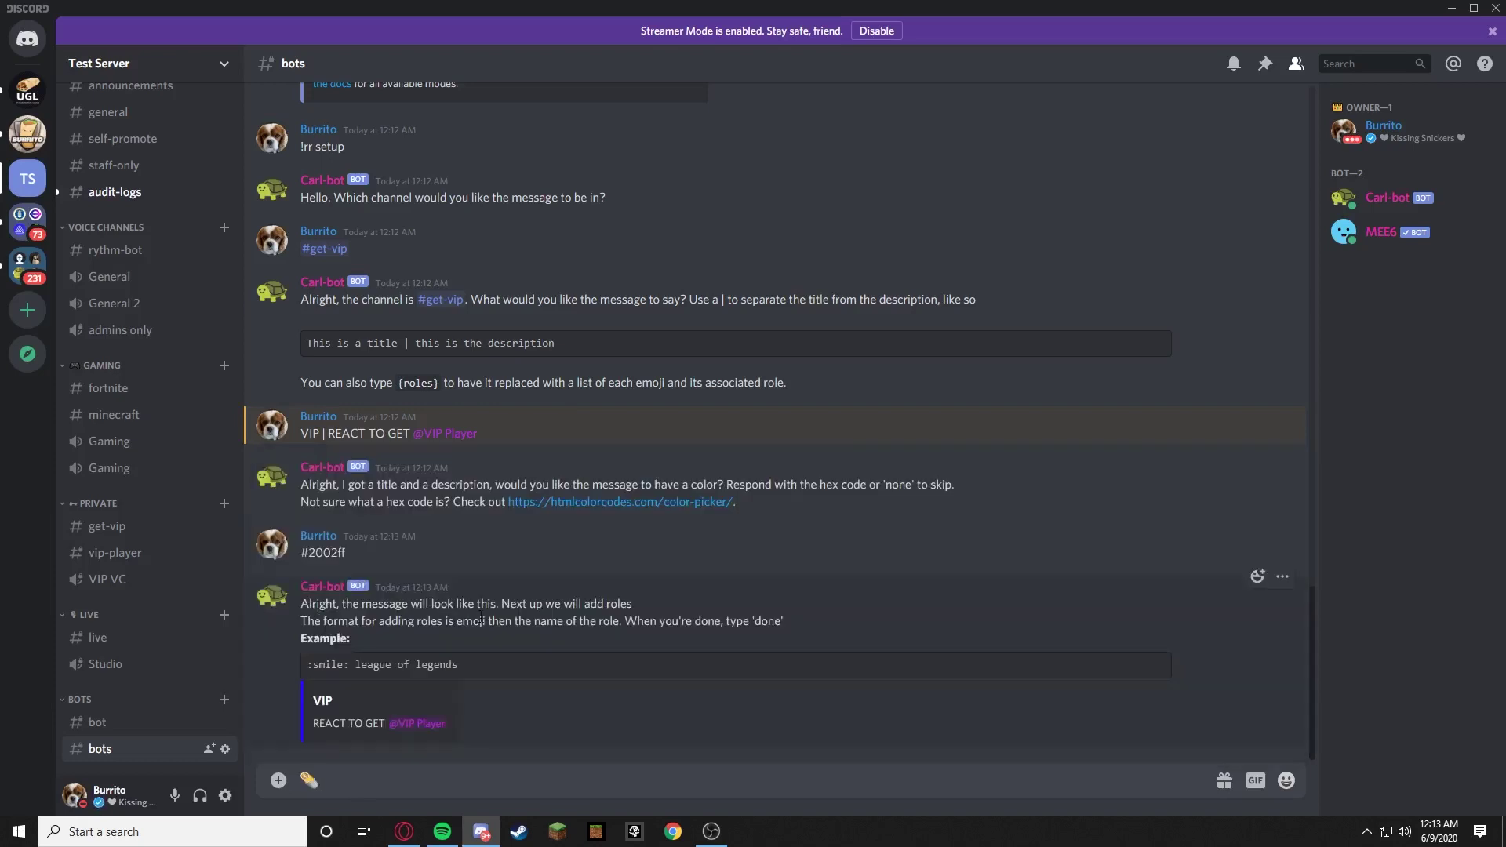
pyautogui.write('@')
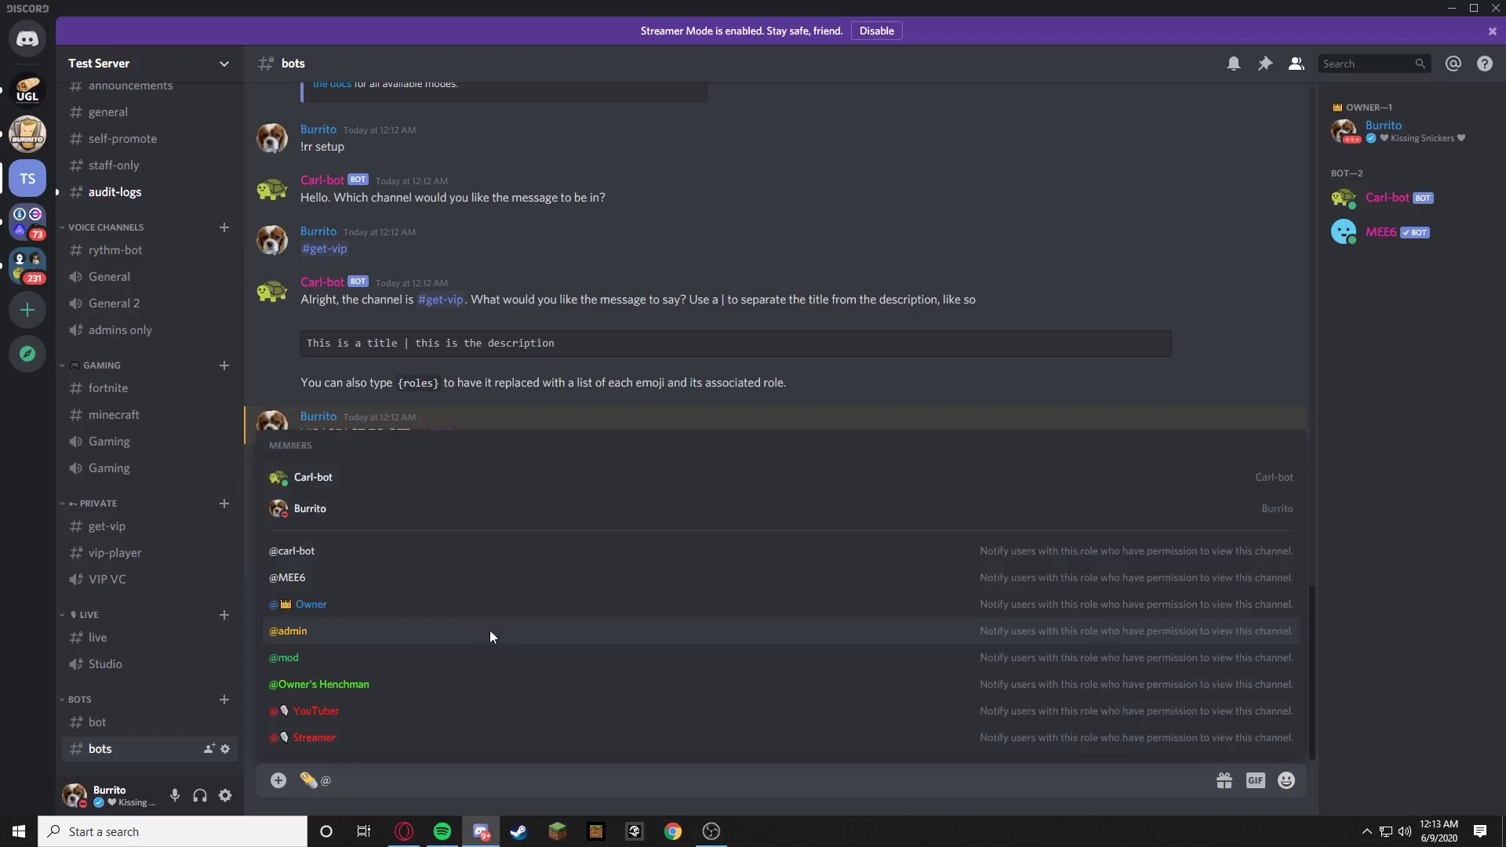
pyautogui.write('vip')
pyautogui.press('Return')
pyautogui.press('Return')
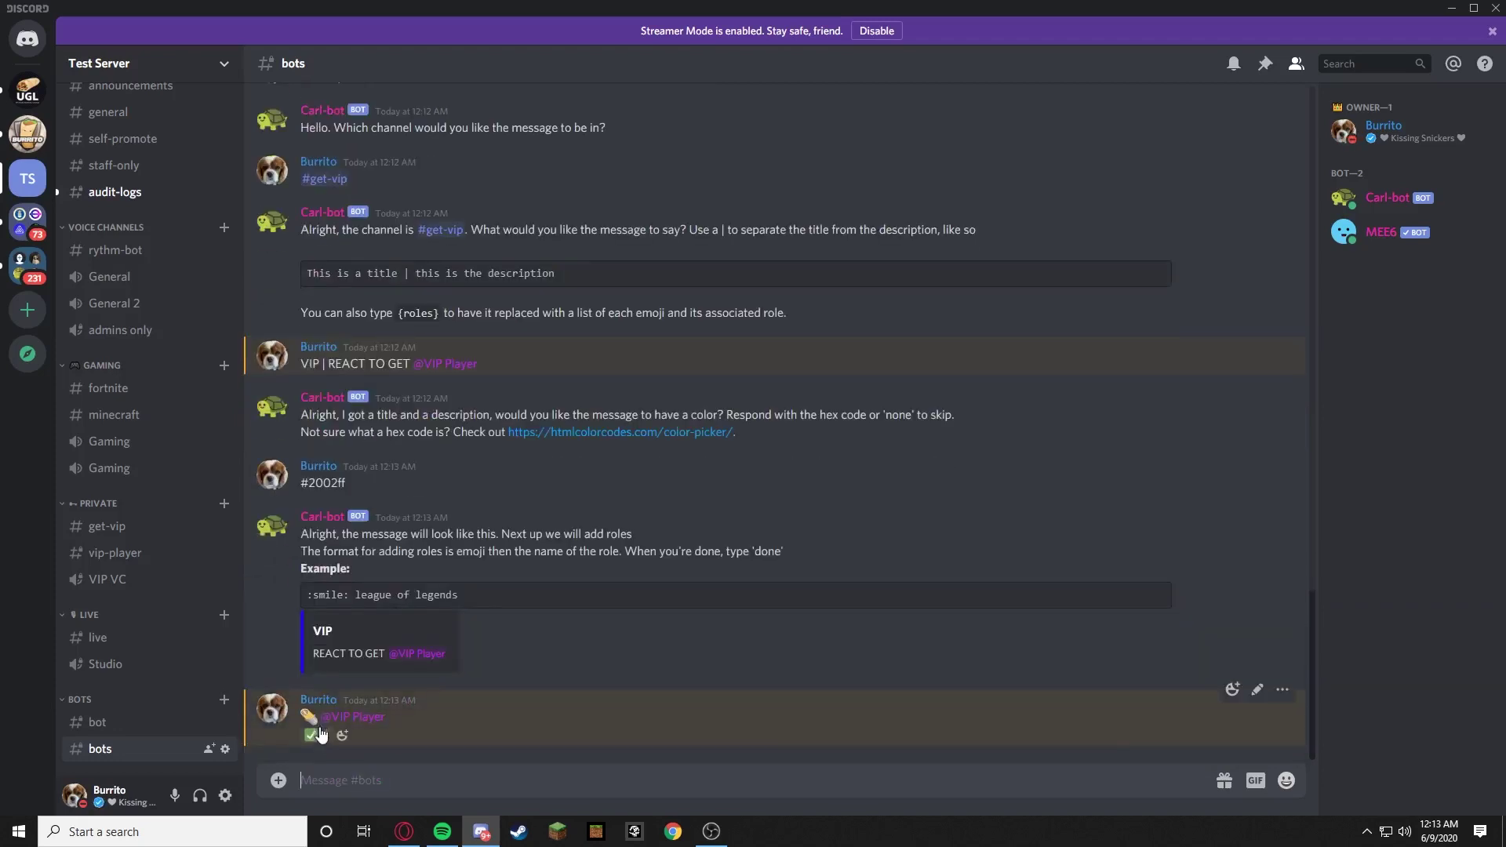
pyautogui.write('done')
pyautogui.press('Return')
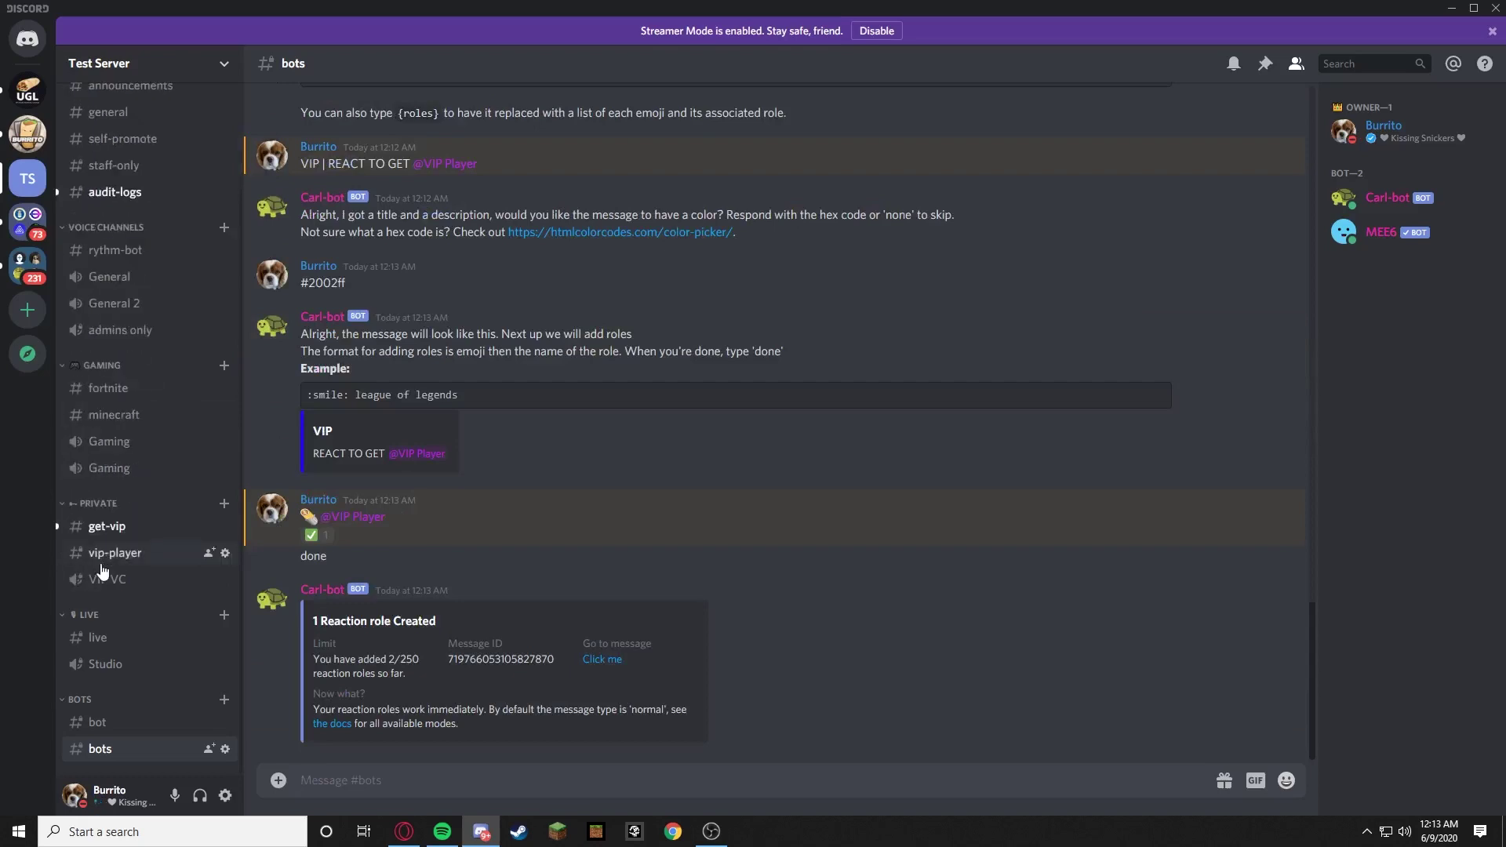
# Delete Carl-bot's older VIPS reaction role message from the get-vip channel
pyautogui.click(108, 526)
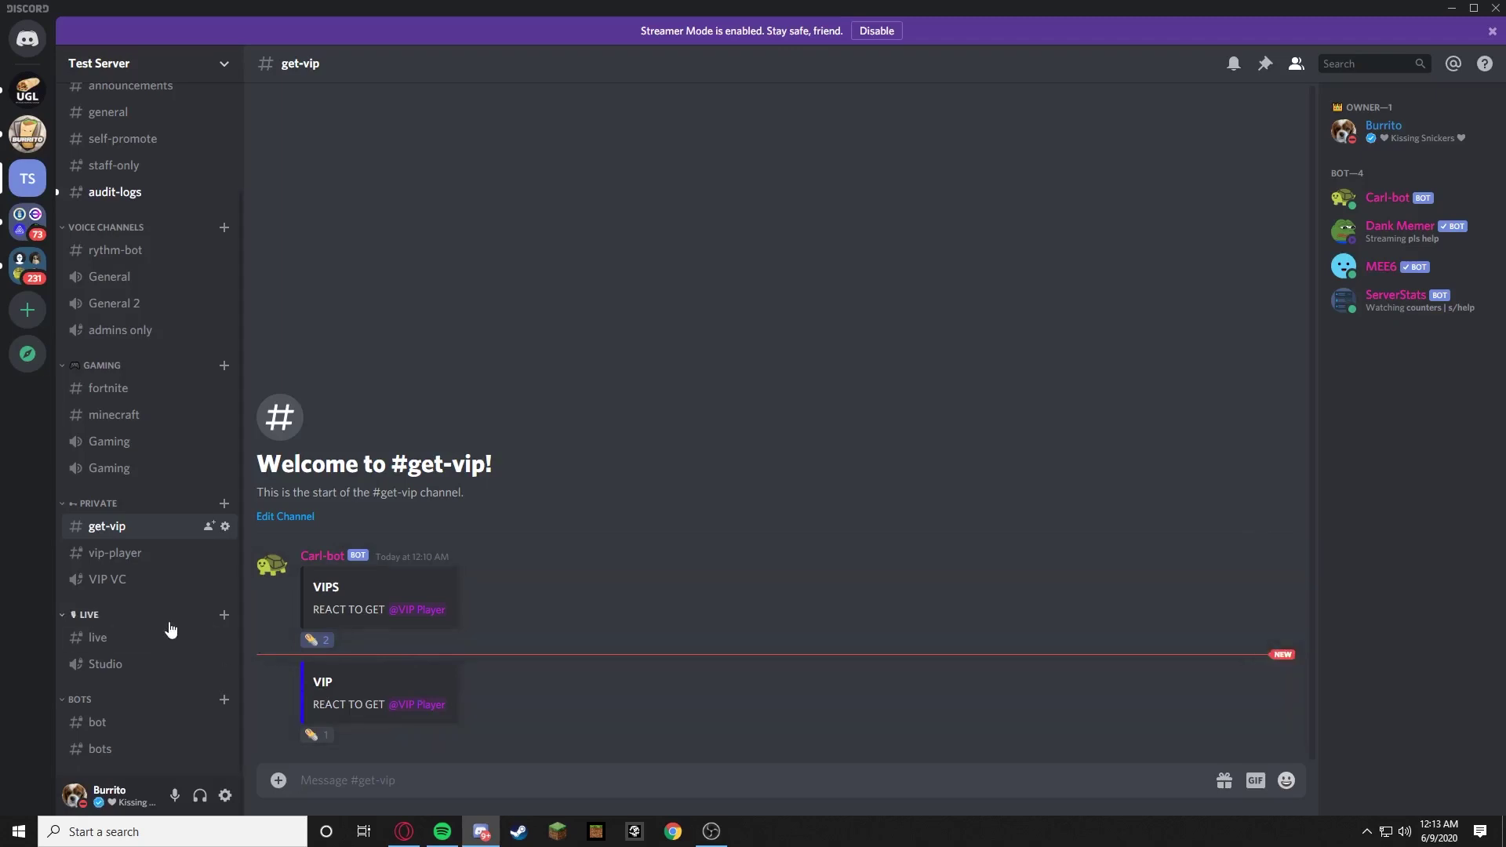
pyautogui.doubleClick(341, 587)
pyautogui.rightClick(502, 616)
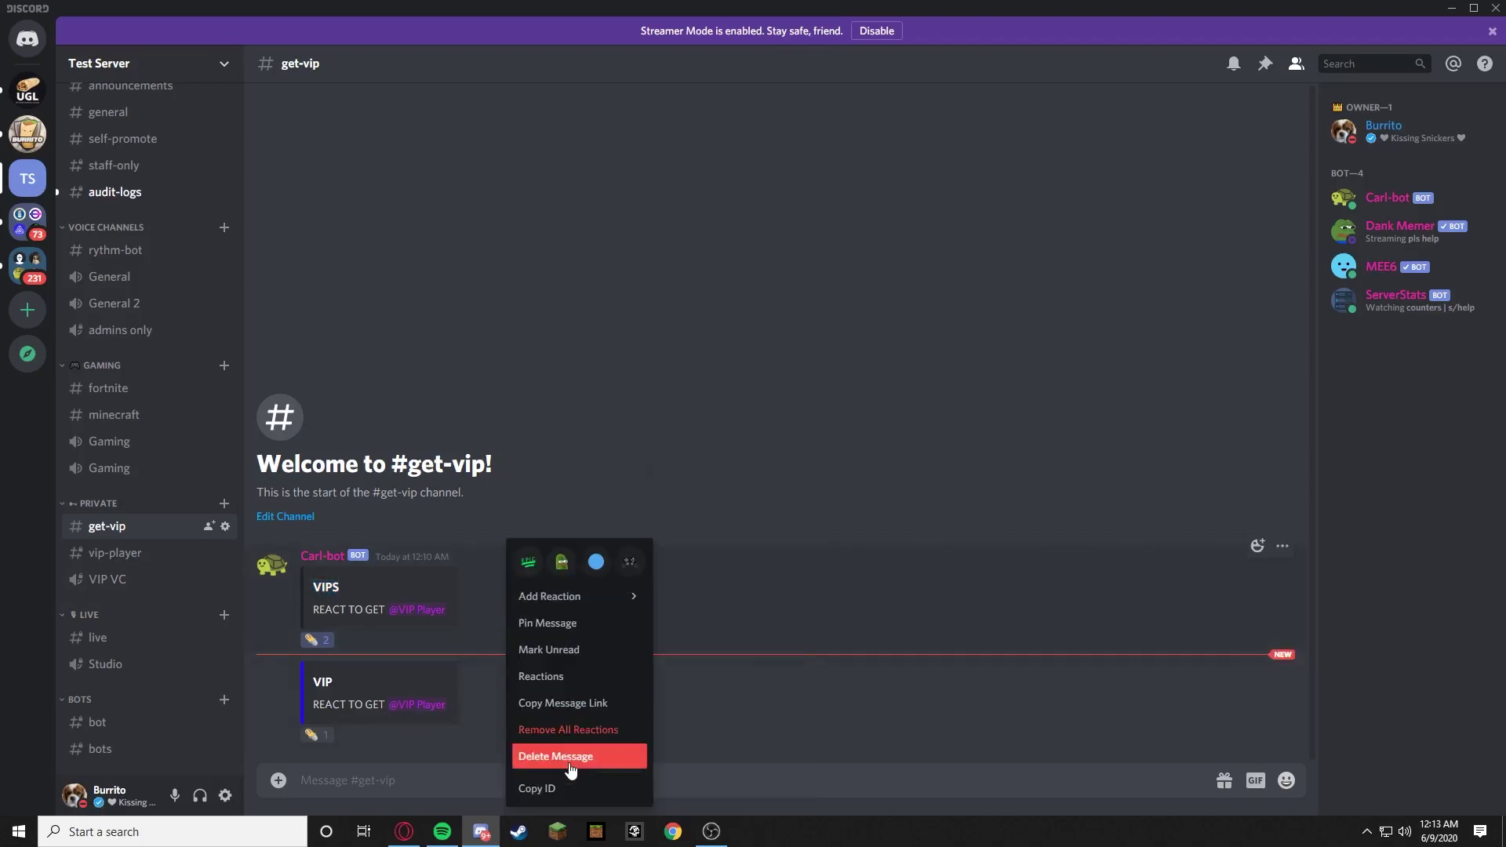
pyautogui.click(308, 593)
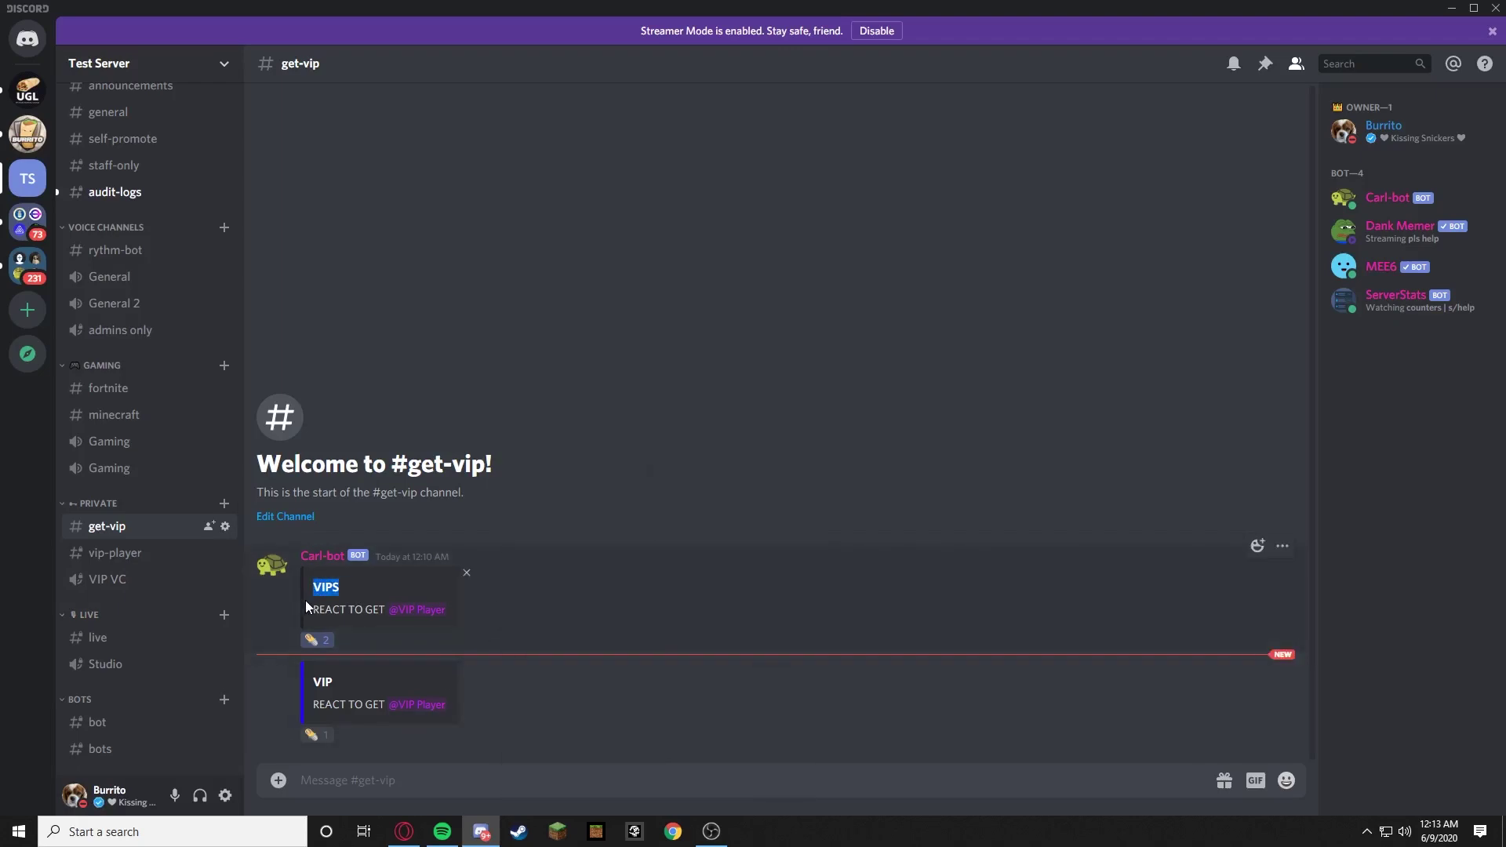
pyautogui.rightClick(559, 627)
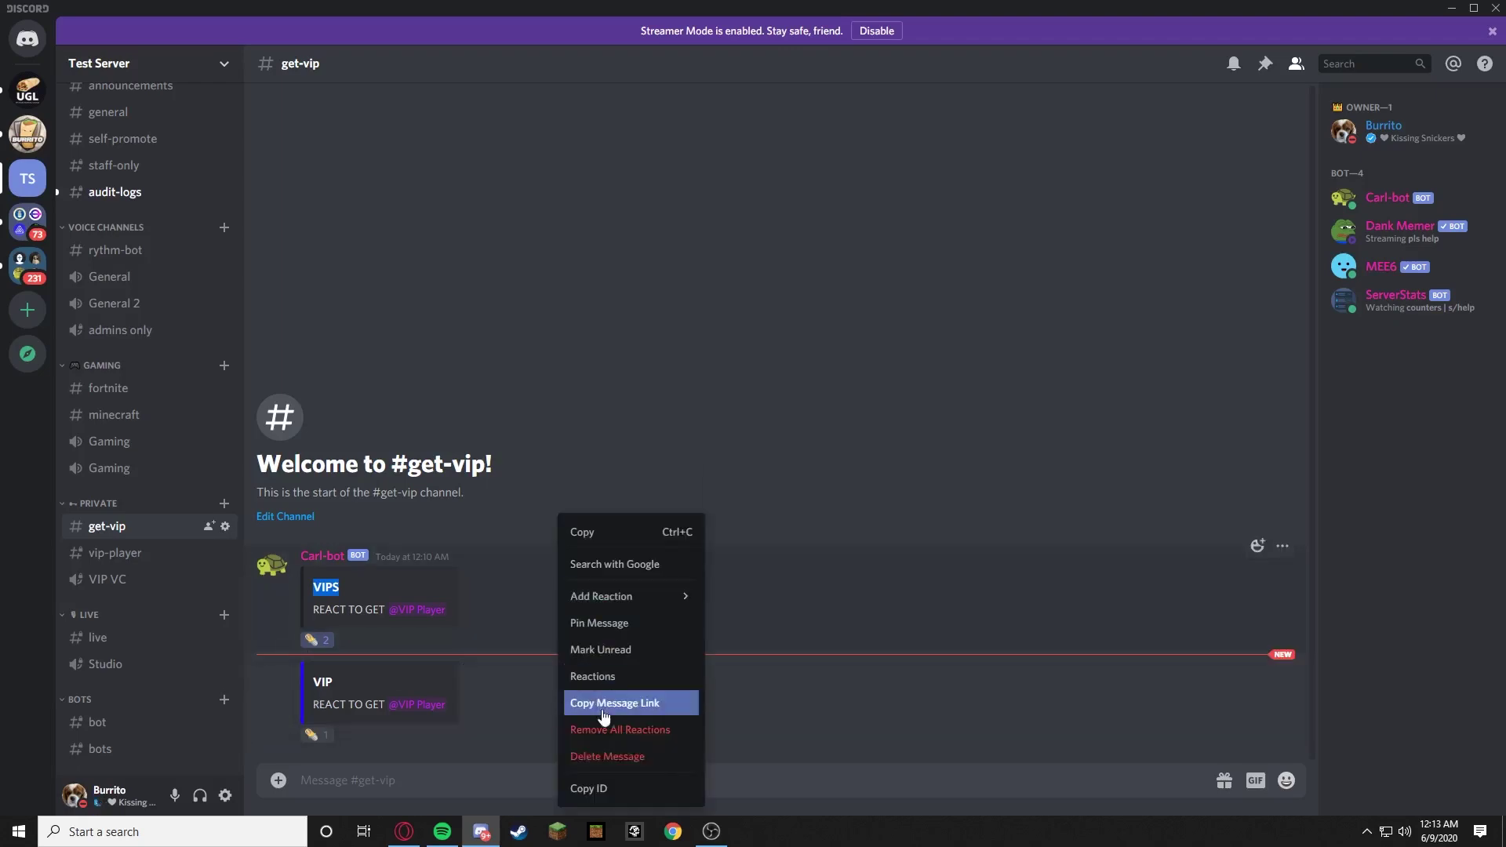
pyautogui.keyDown('shift'); pyautogui.click(612, 756); pyautogui.keyUp('shift')
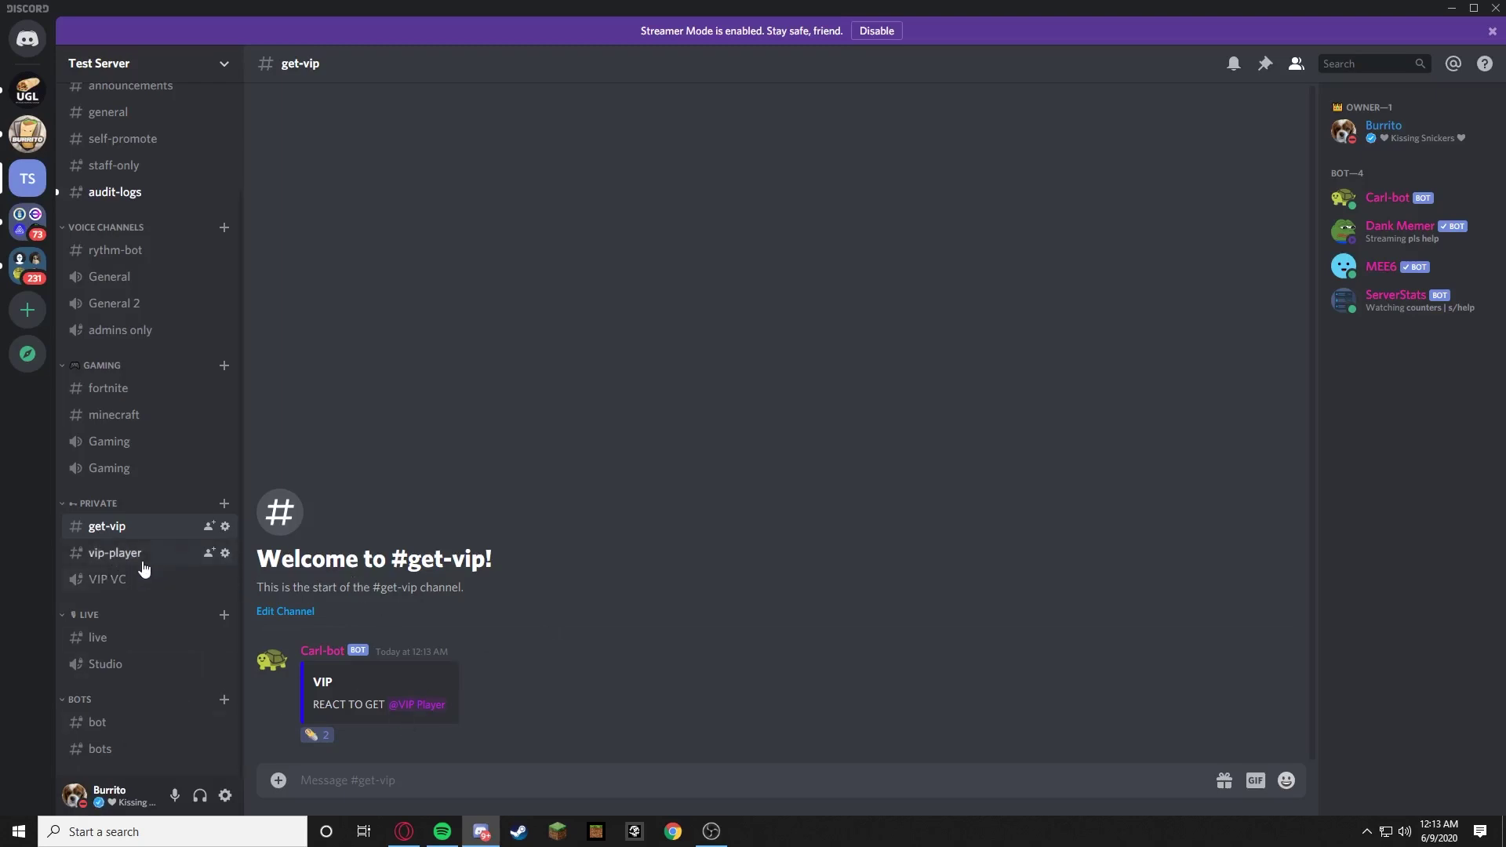
# Switch to the Ultimate Gaming Lounge server and look through its channel list
pyautogui.click(28, 90)
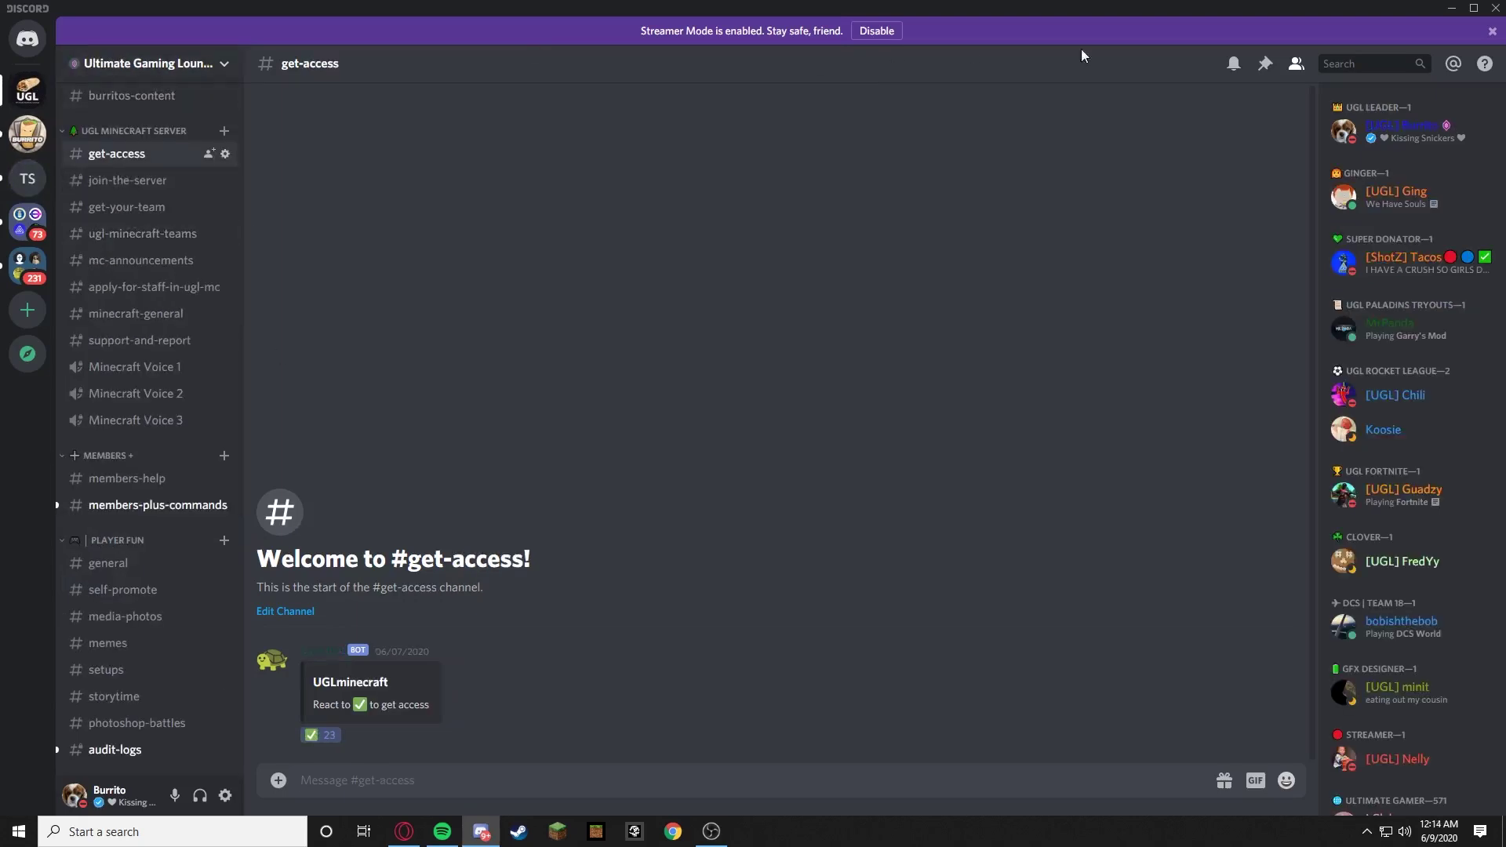
pyautogui.scroll(-2, 134, 690)
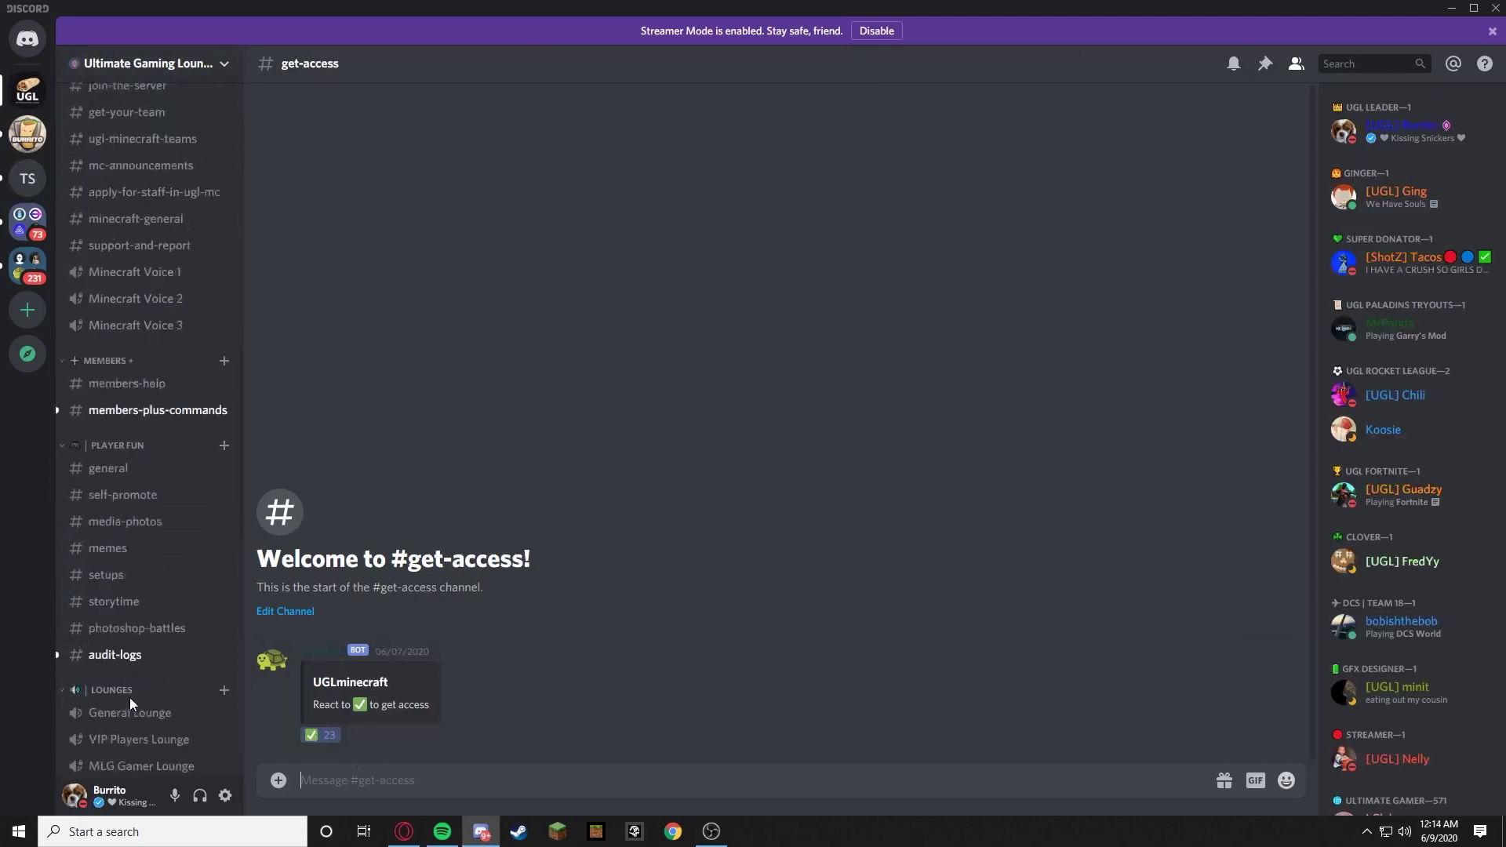
pyautogui.scroll(2, 133, 690)
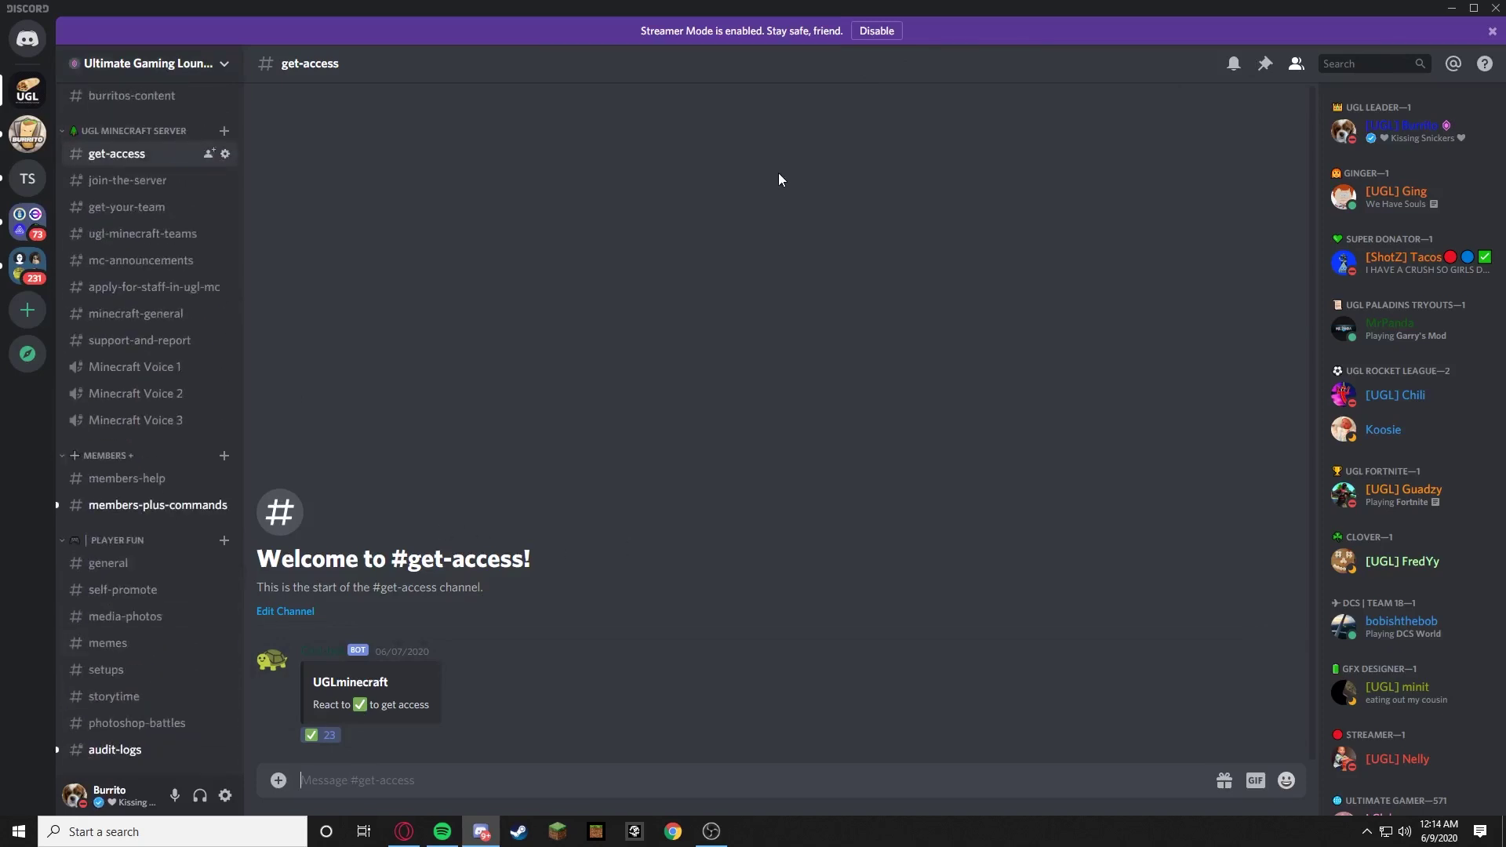